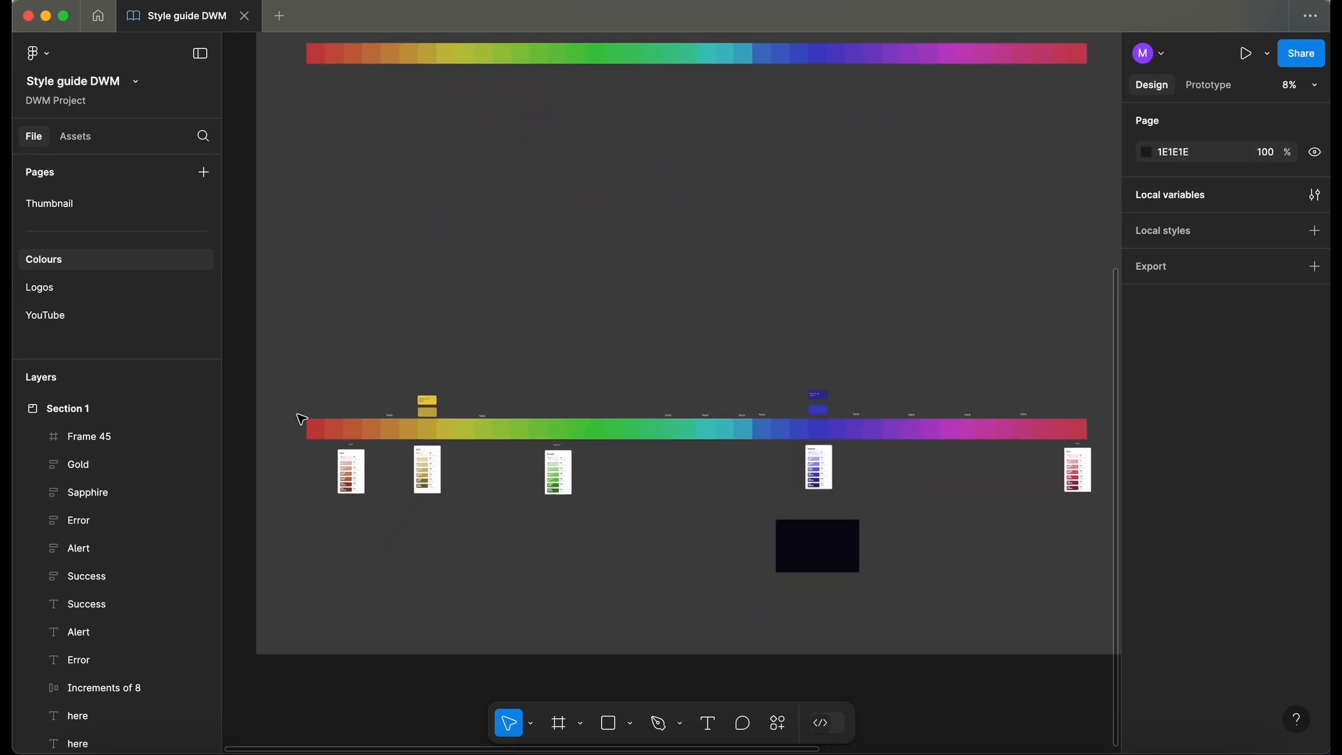
- Examine the hue strip in Section 1 along with its Alert, Gold, Success, Sapphire and Error palettes
scroll(302, 419, "down", 2)
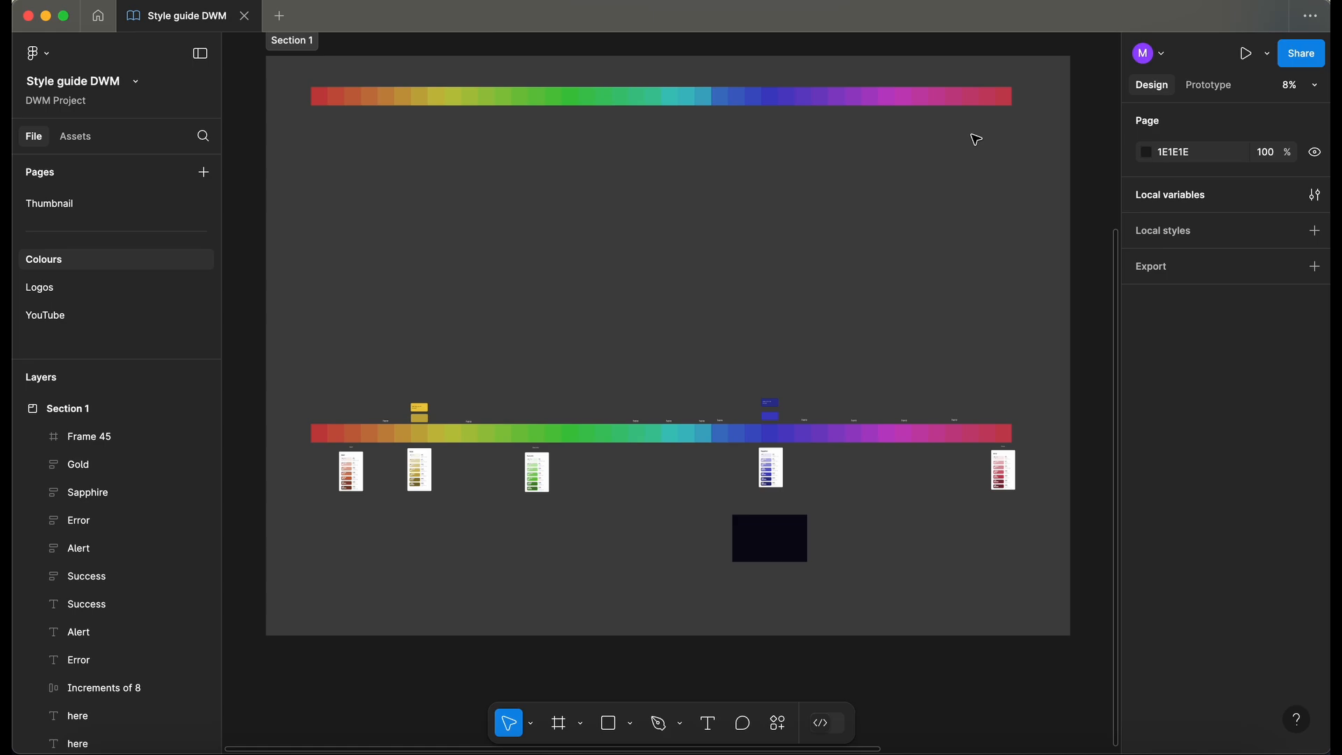
scroll(374, 472, "down", 2)
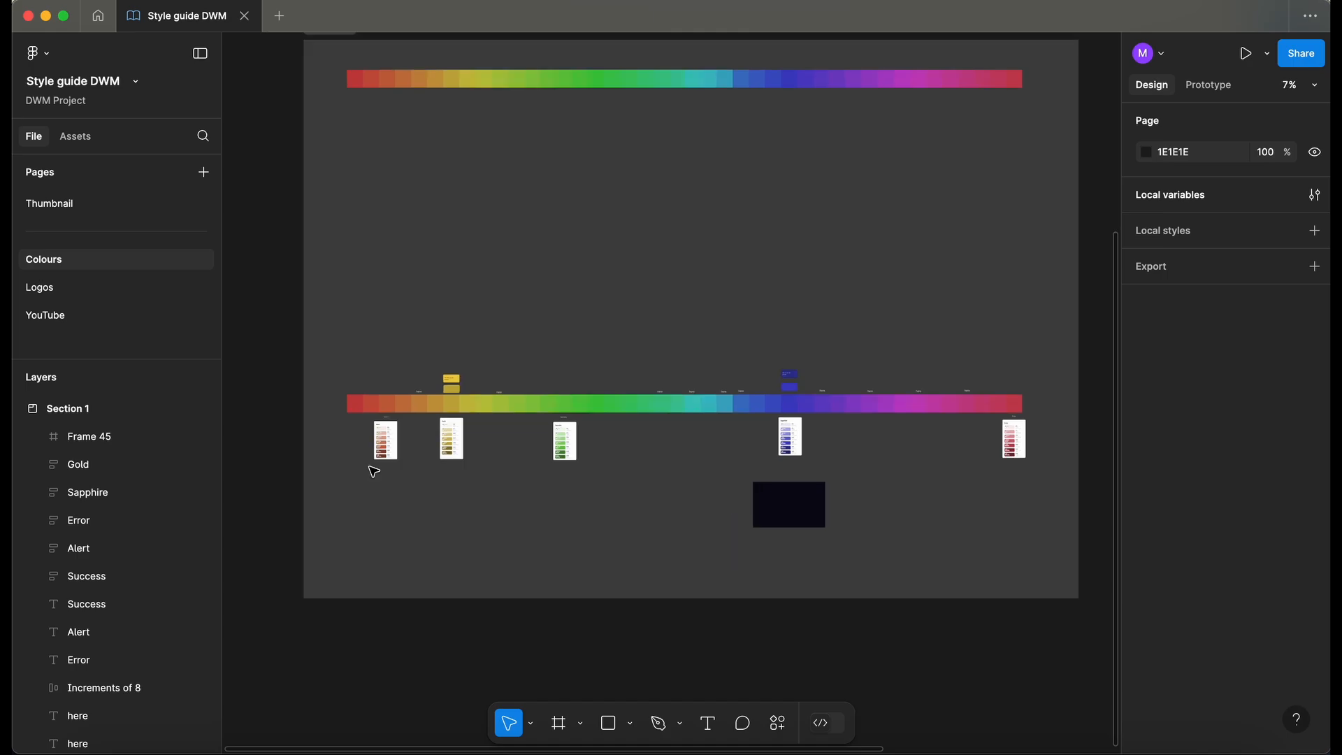
scroll(374, 472, "up", 5)
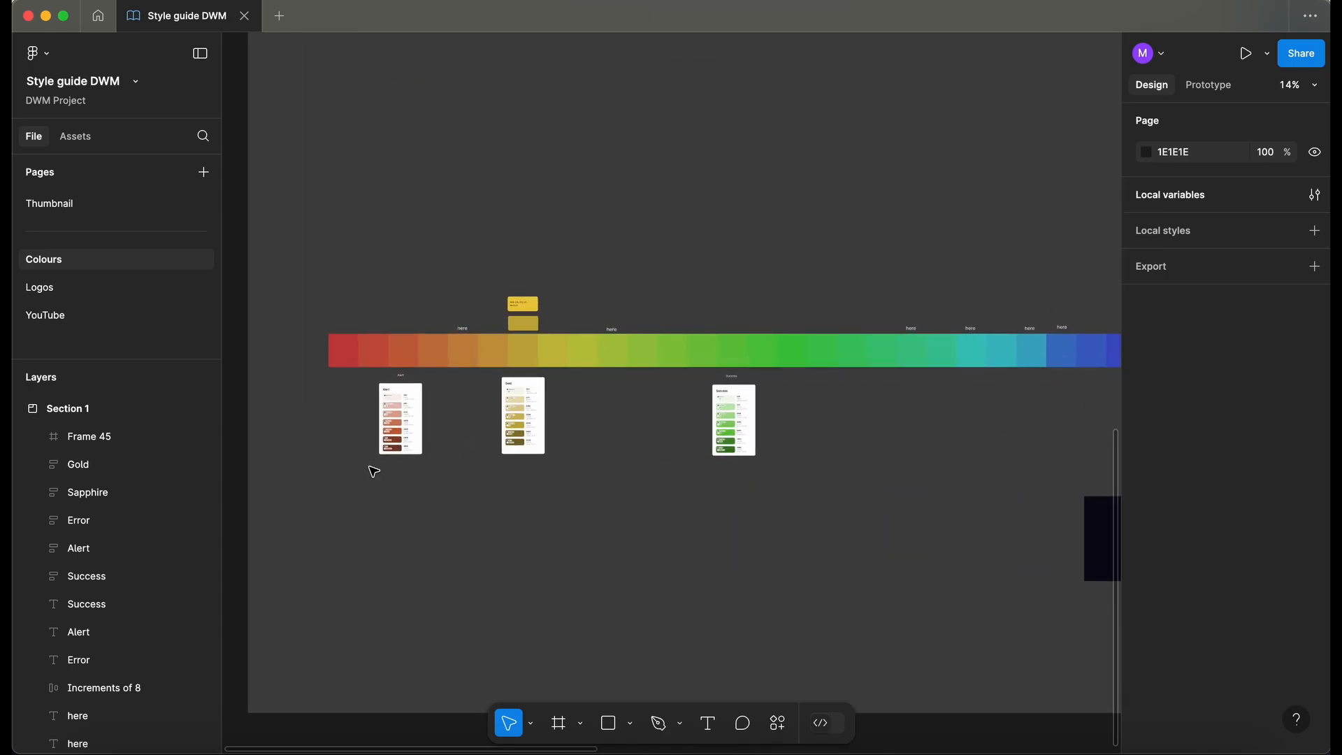
scroll(374, 471, "up", 1)
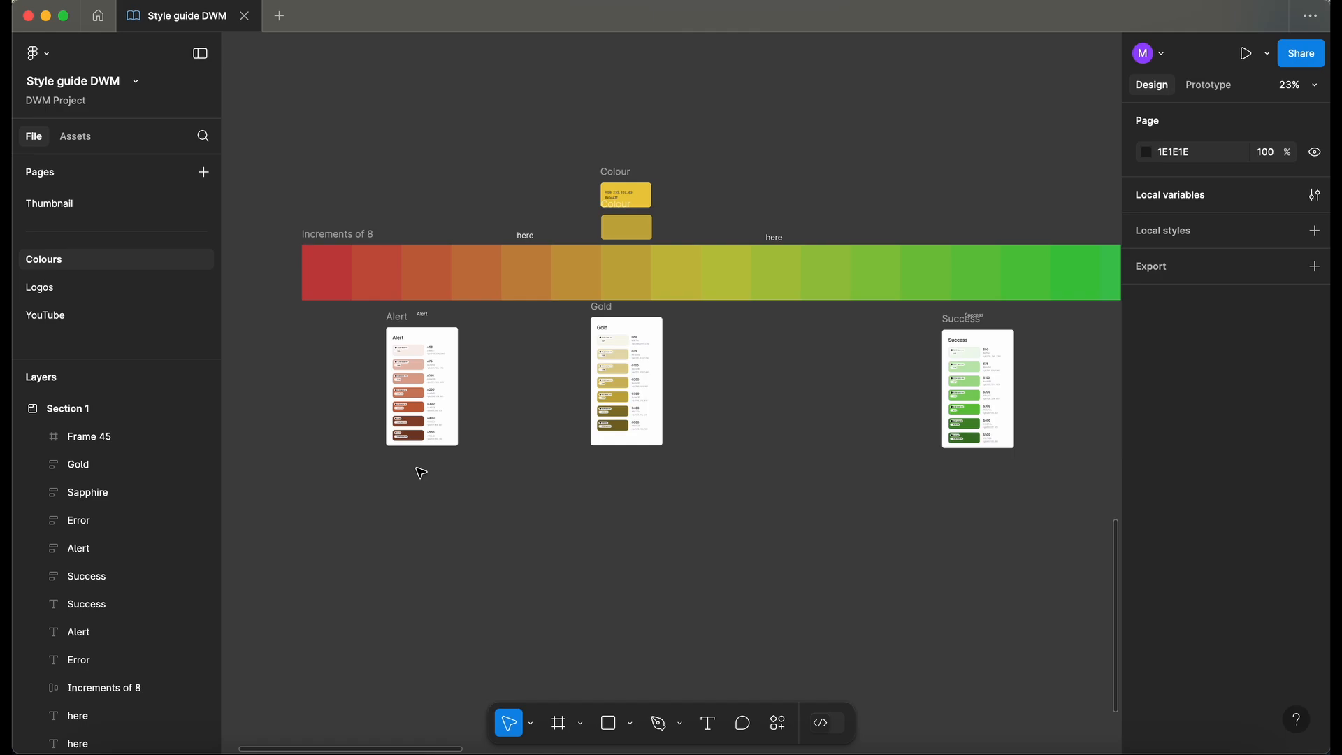
scroll(421, 474, "right", 3)
scroll(421, 474, "right", 15)
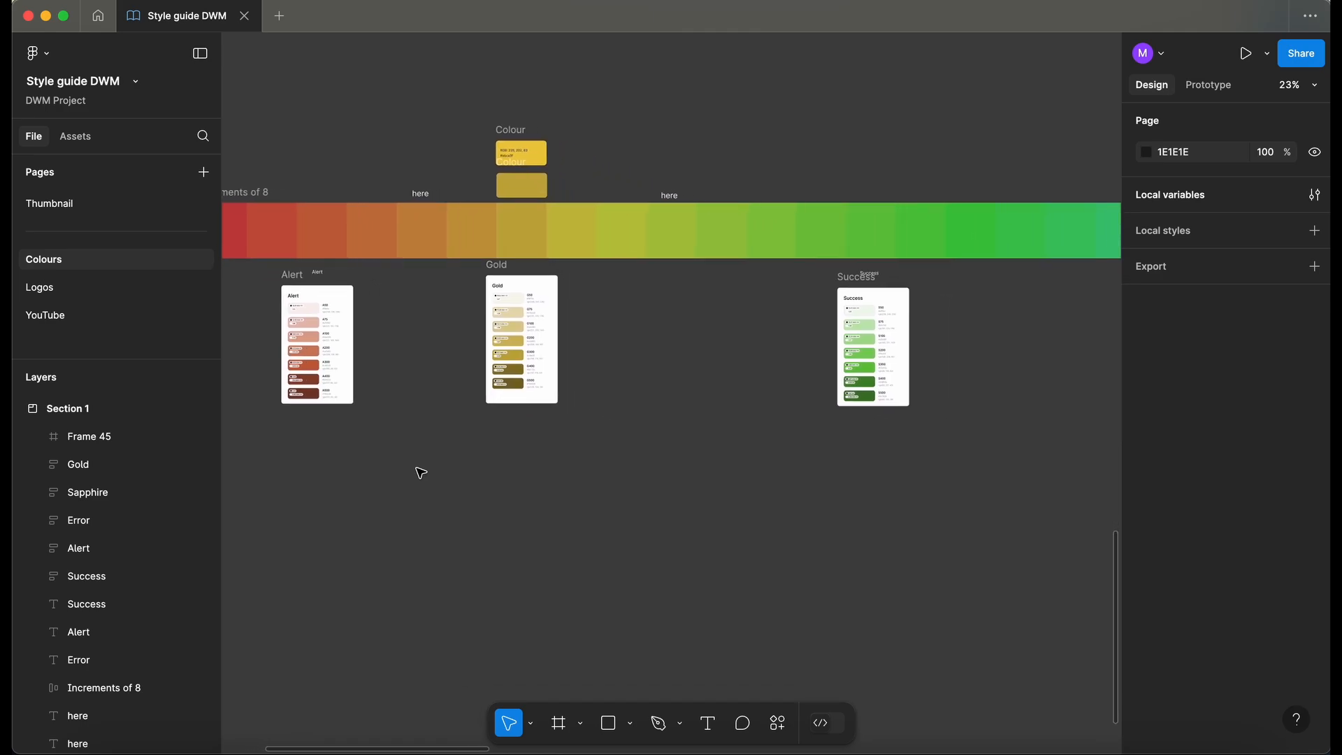
scroll(420, 473, "down", 3)
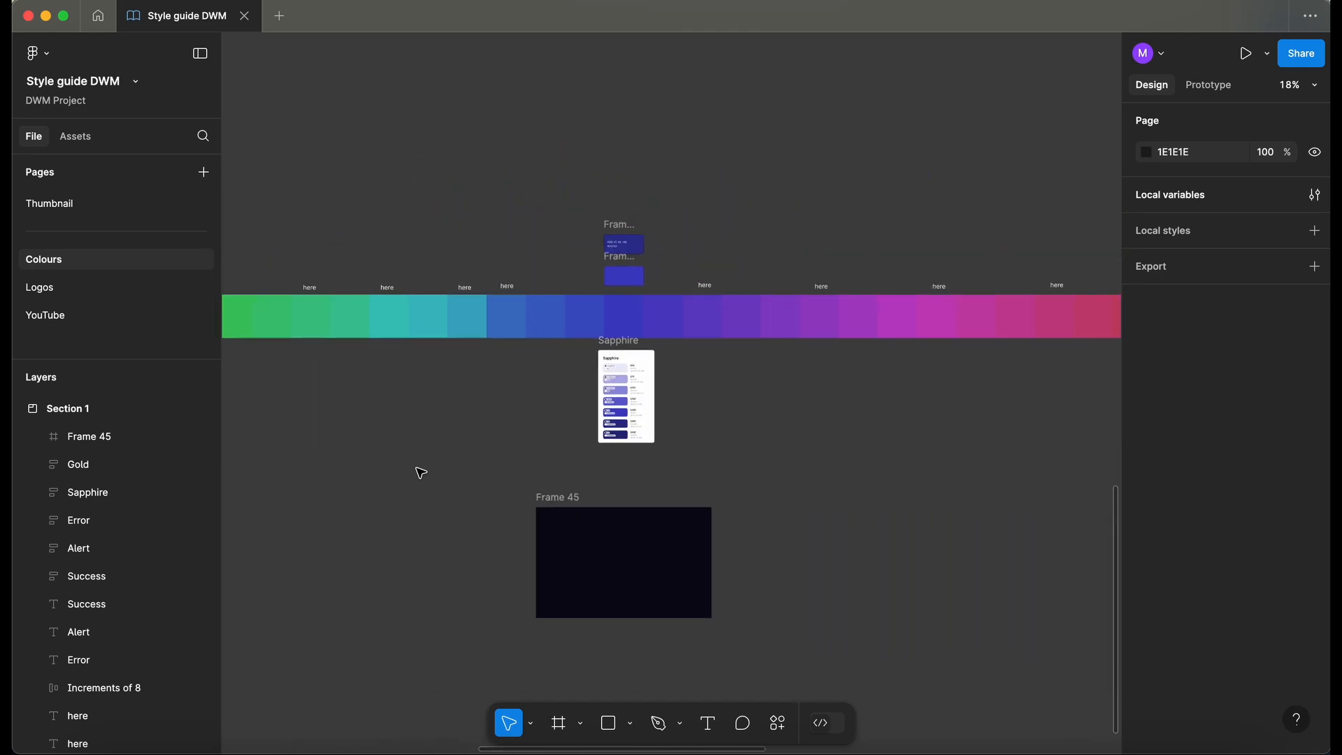
scroll(421, 474, "right", 10)
scroll(421, 474, "left", 8)
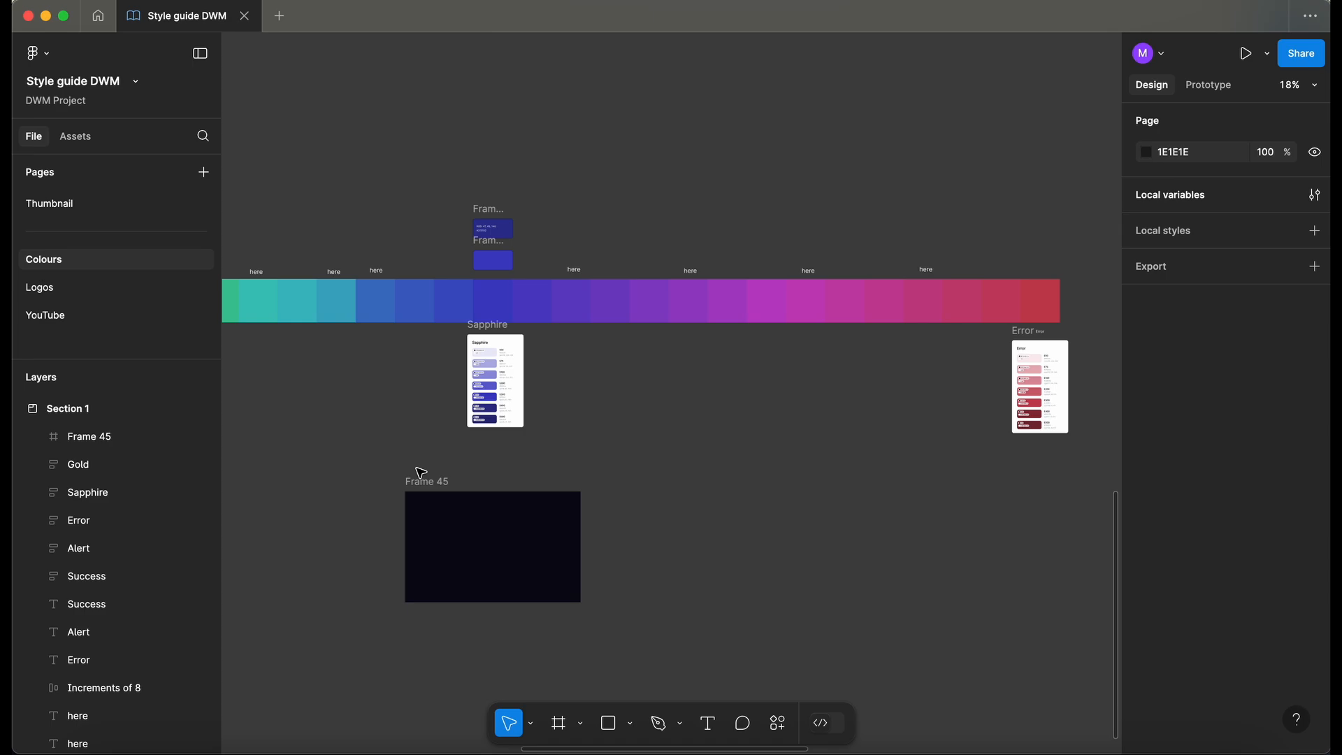
scroll(421, 474, "left", 5)
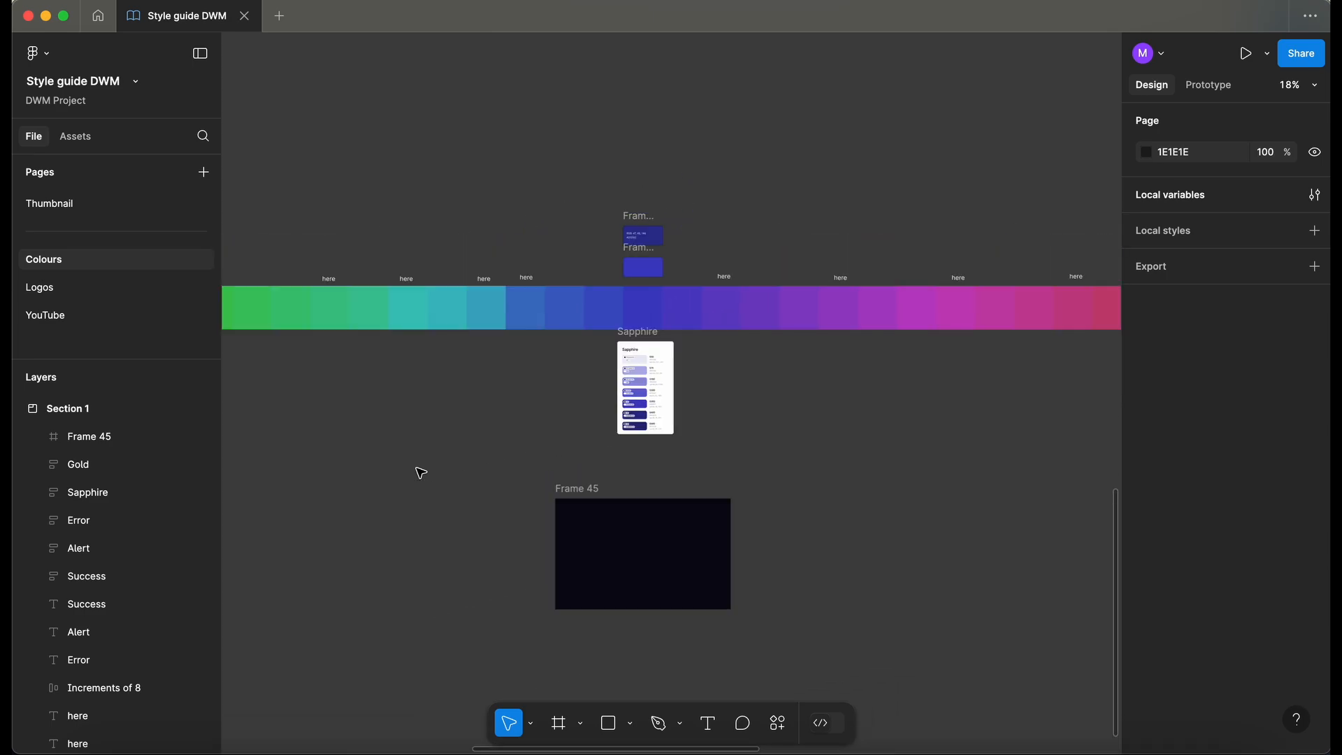
scroll(419, 471, "left", 10)
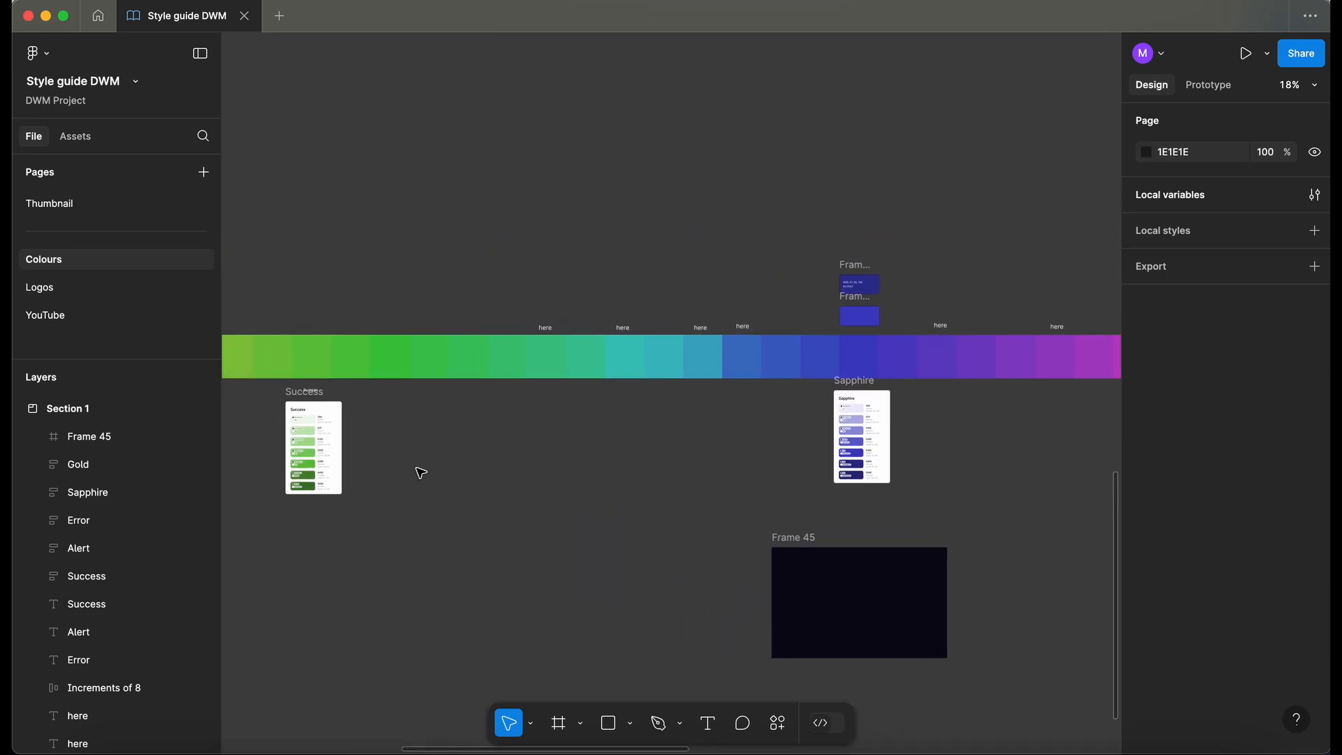
scroll(500, 345, "up", 3)
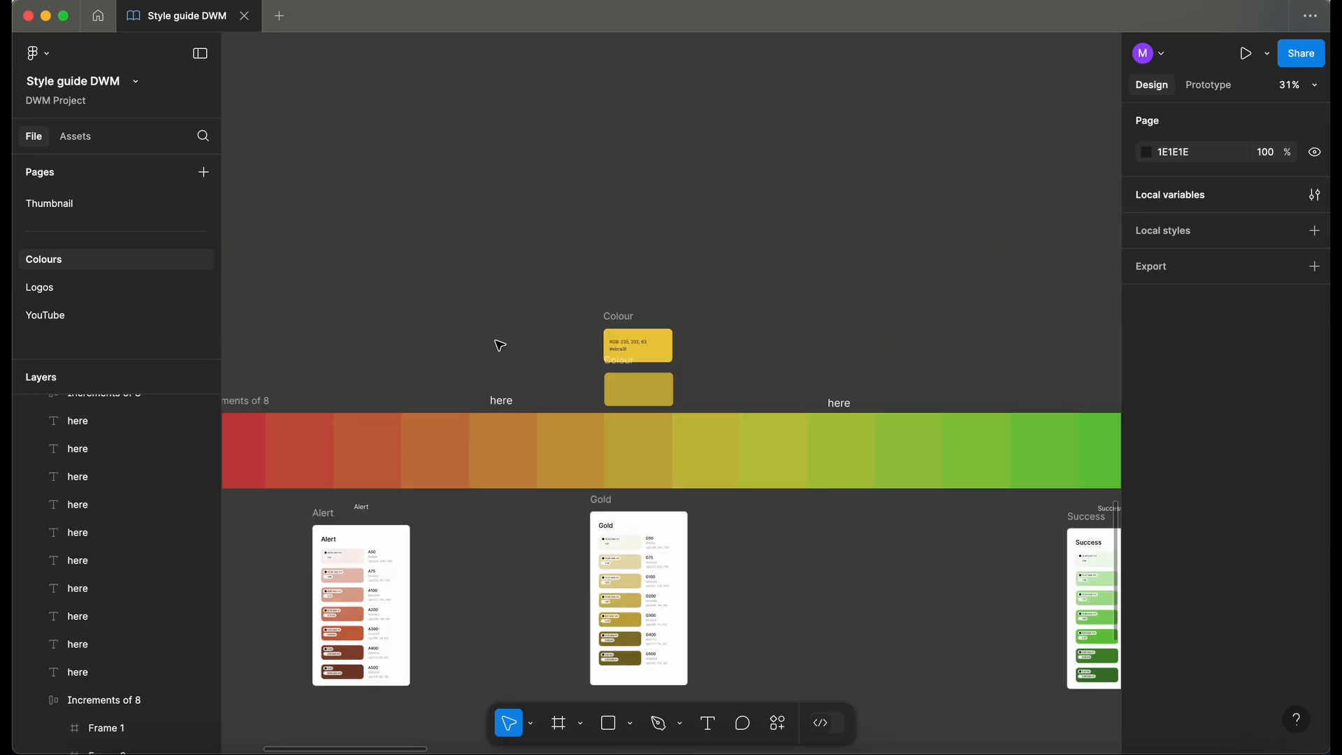
- Inspect the orange-brown and lime swatches marked "here" on the Increments of 8 colour strip
left_click(501, 400)
left_click(503, 453)
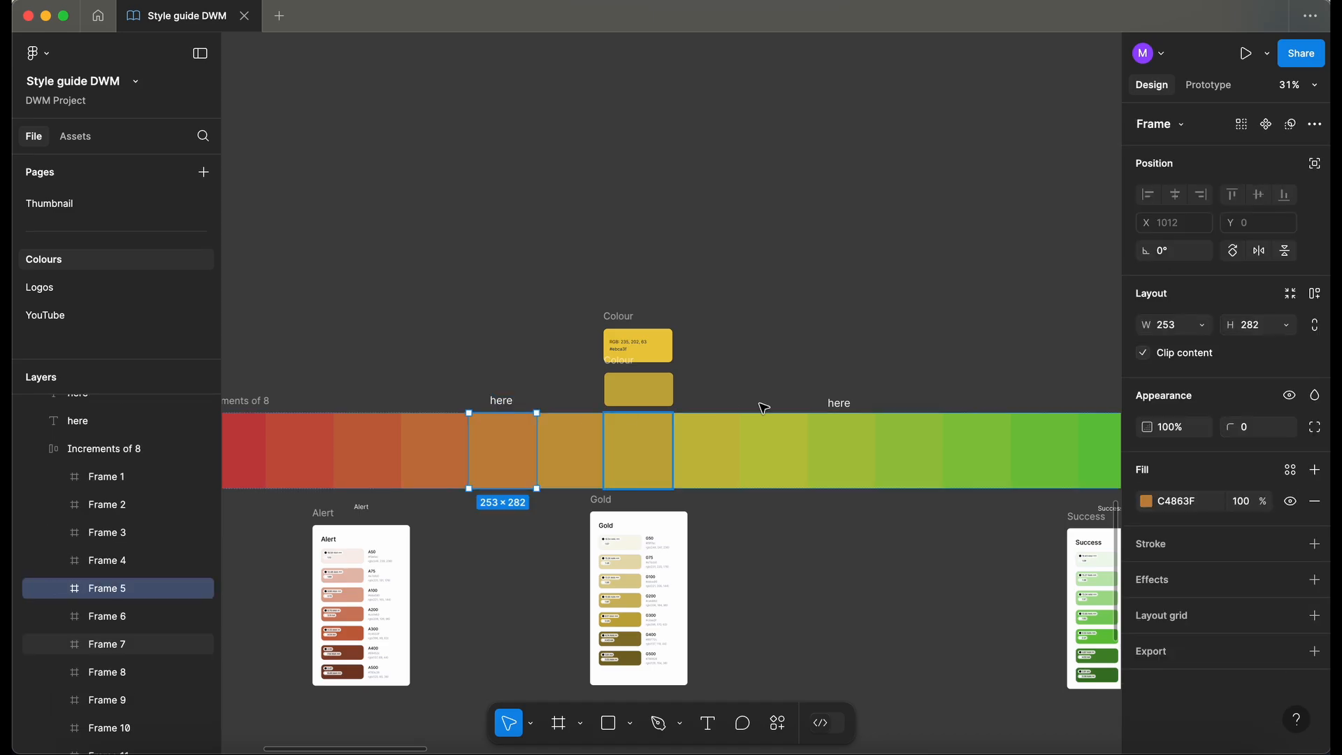
left_click(839, 449)
scroll(839, 448, "right", 3)
scroll(399, 356, "down", 2)
left_click(398, 356)
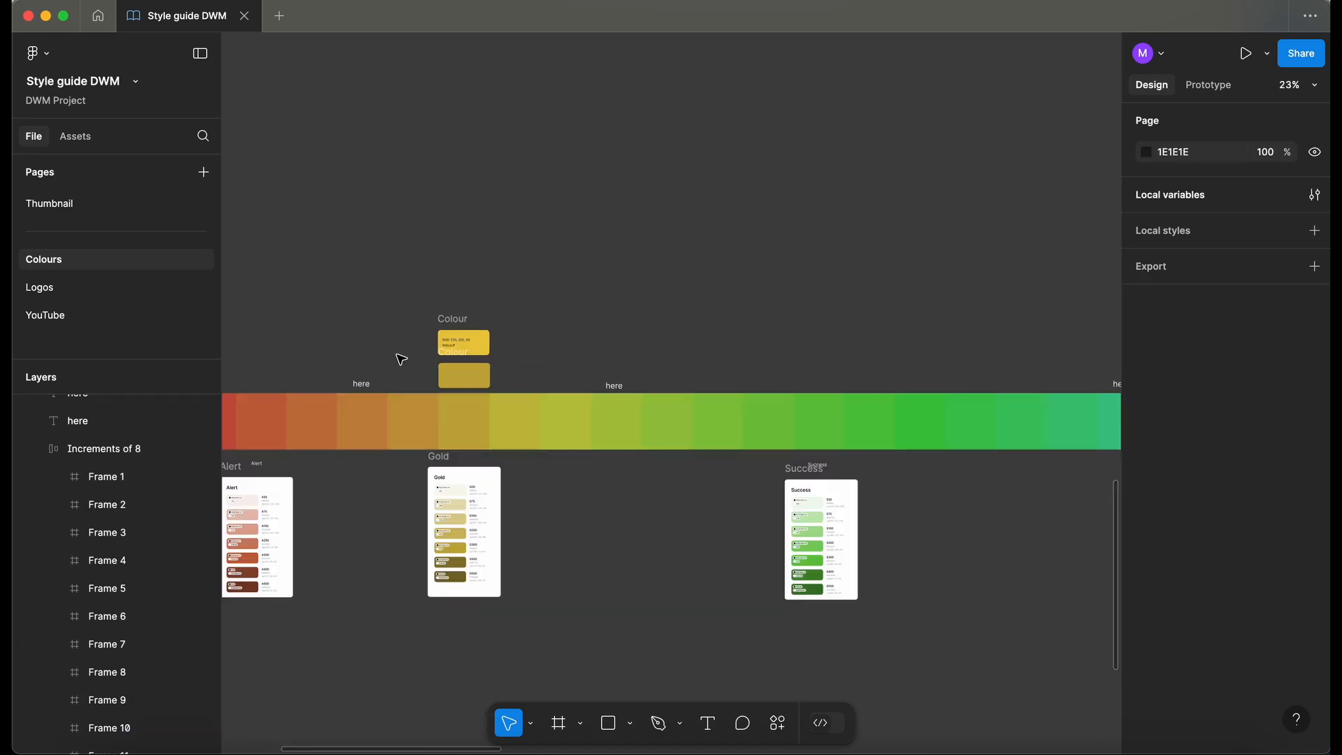
left_click(354, 439)
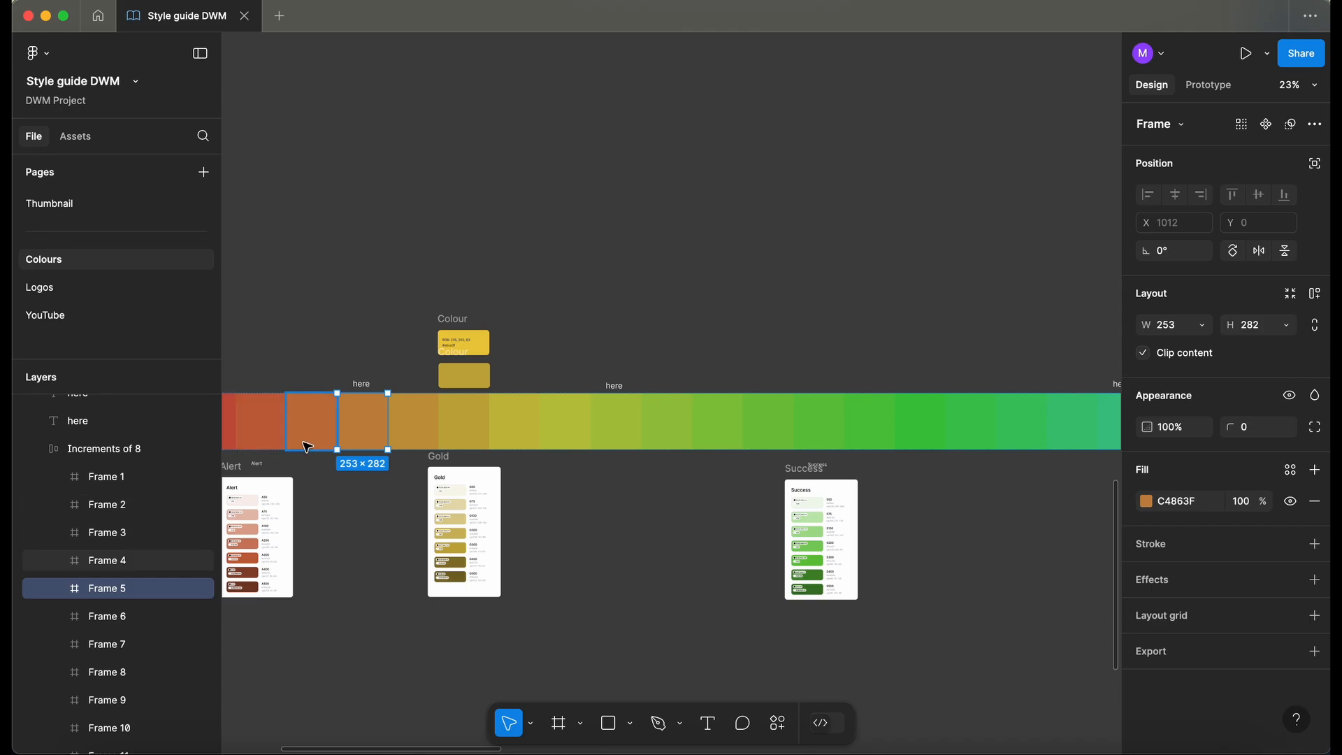
scroll(307, 446, "right", 3)
left_click(426, 438)
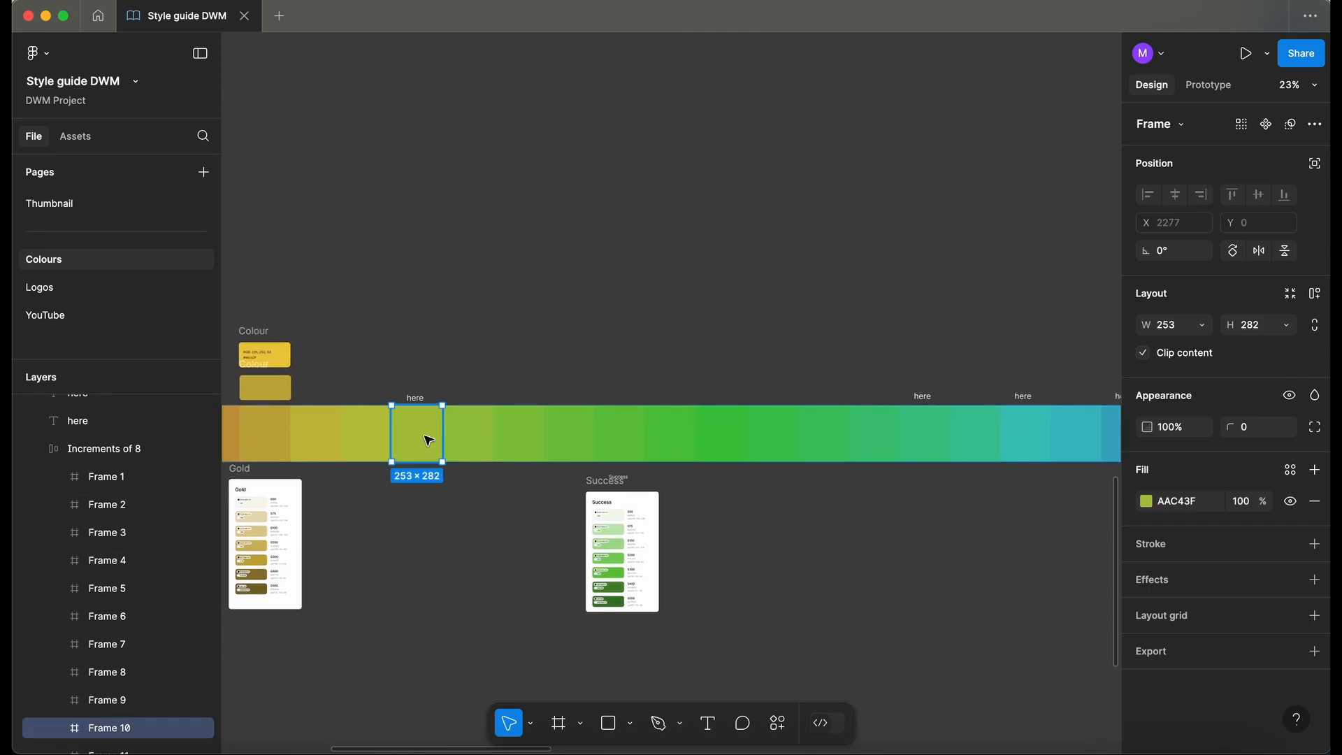
- Examine the remaining swatches marked "here" along the green, blue and pink parts of the colour strip
scroll(742, 316, "right", 3)
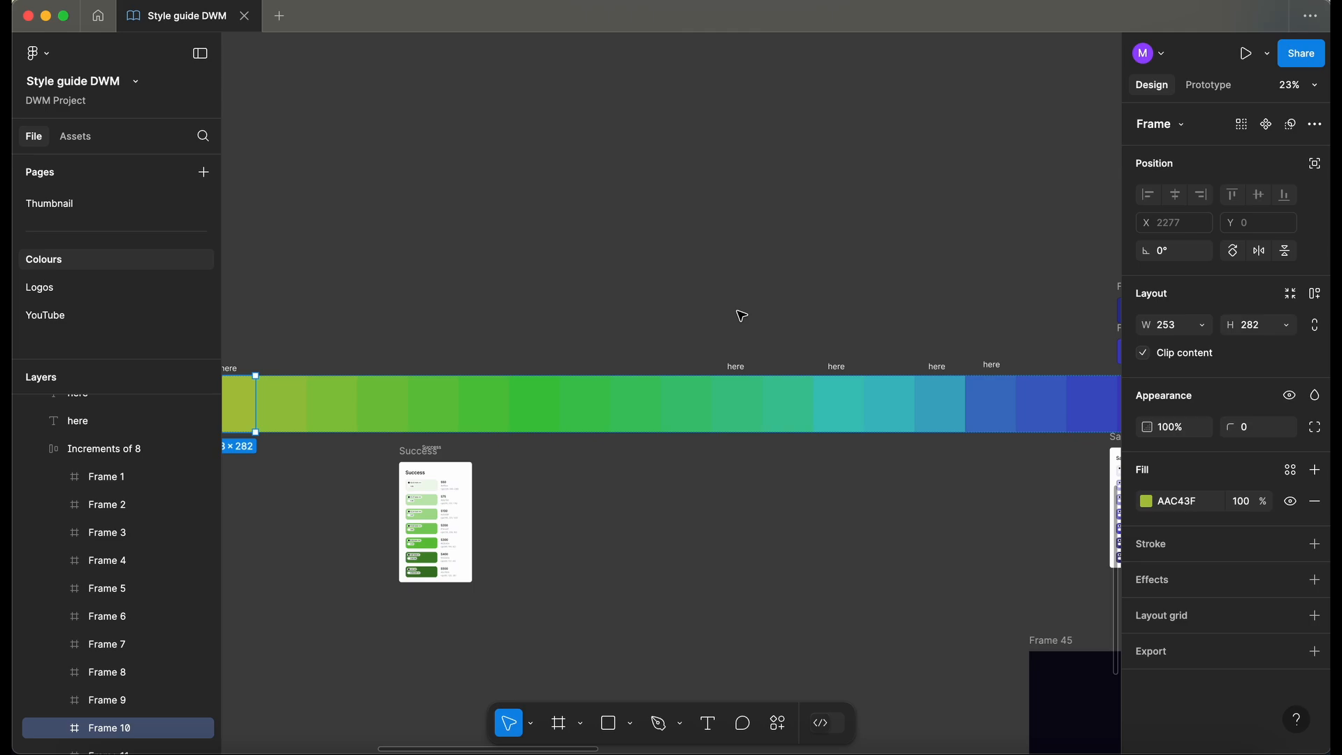
scroll(741, 316, "right", 2)
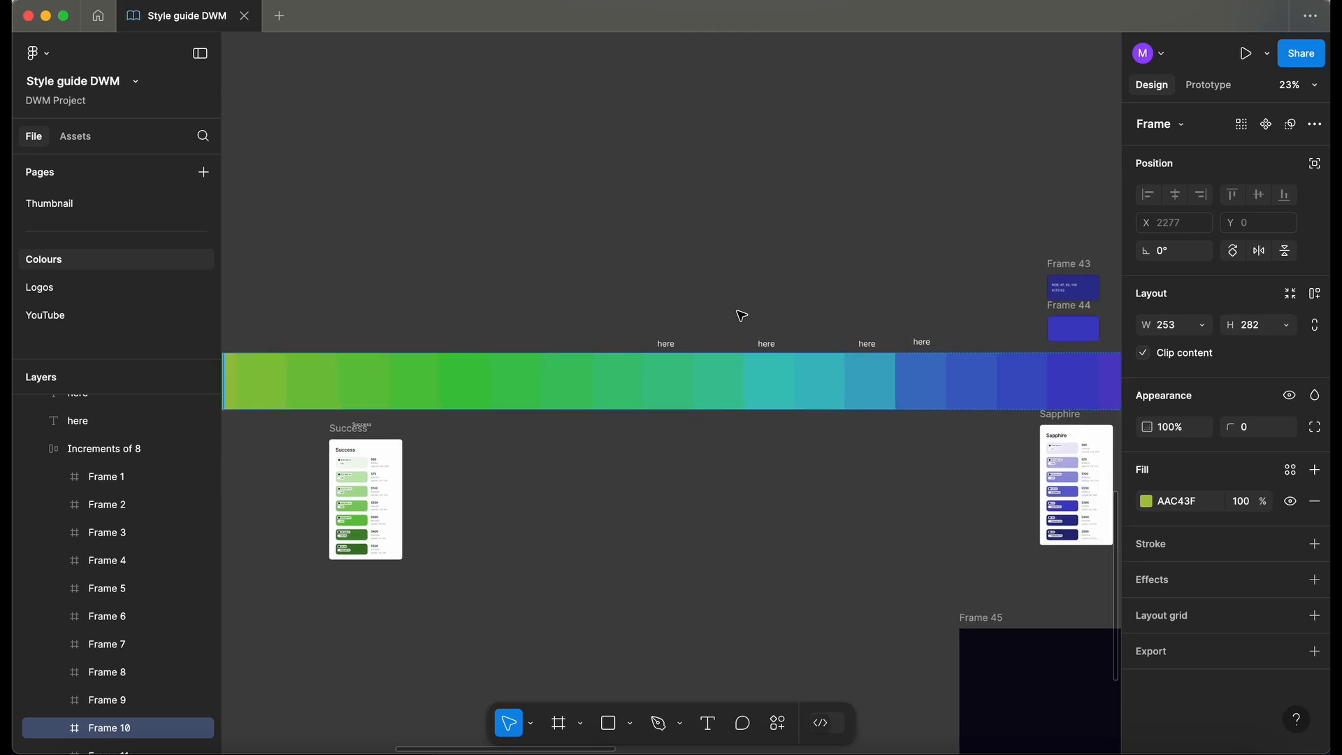
scroll(742, 316, "right", 5)
scroll(731, 480, "down", 2)
scroll(731, 479, "left", 2)
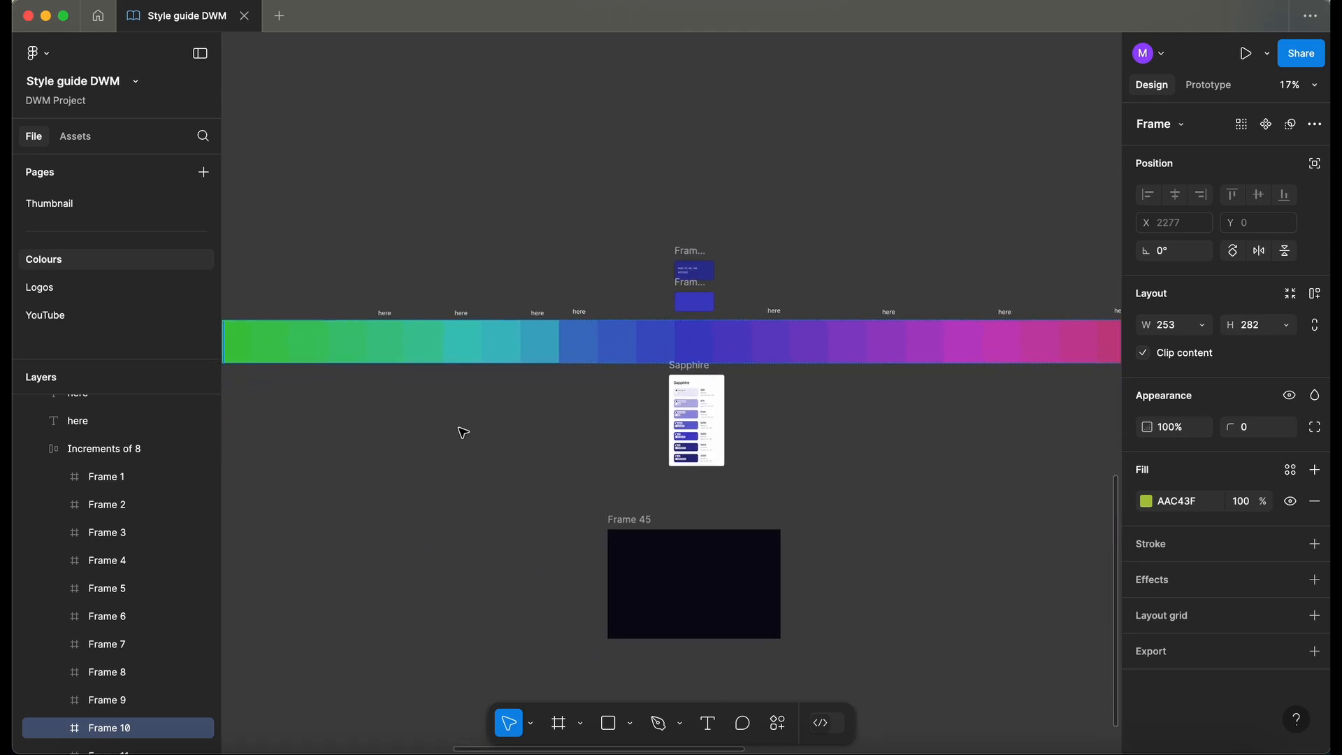
scroll(462, 432, "right", 3)
scroll(644, 426, "right", 1)
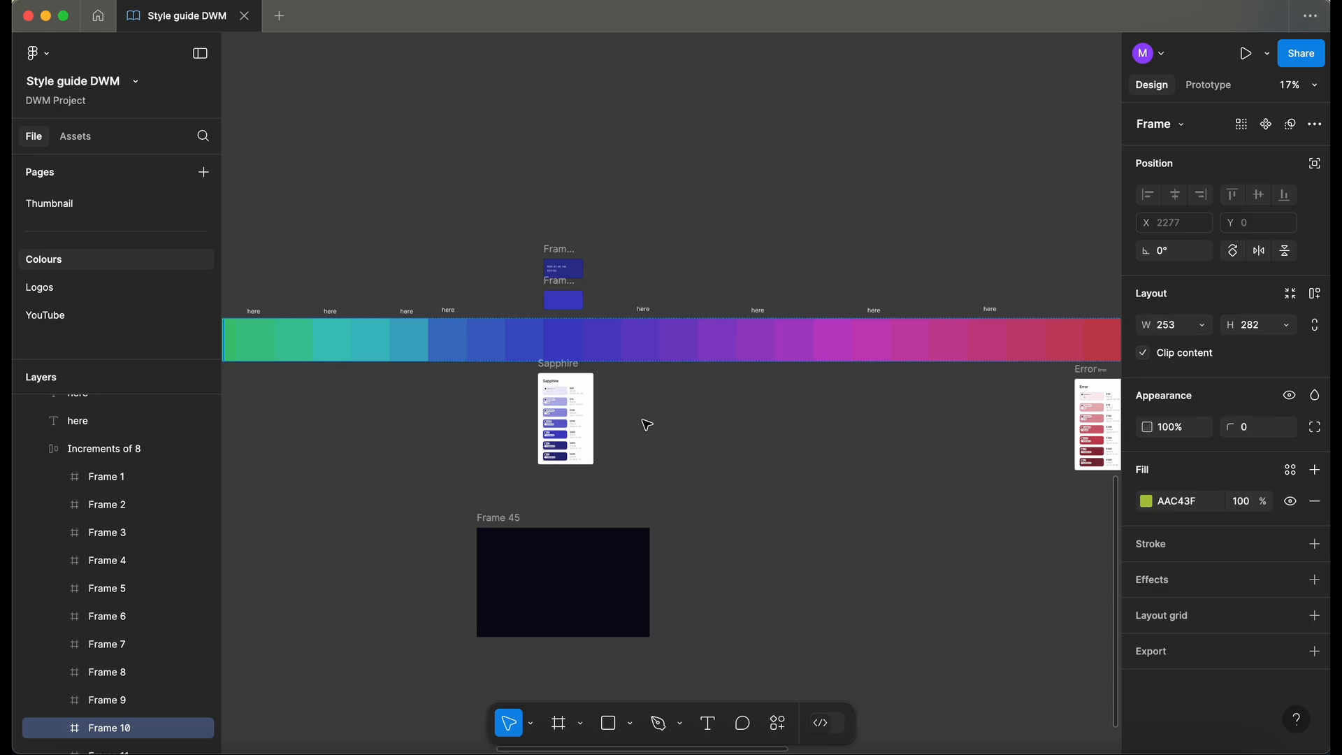
scroll(647, 425, "down", 2)
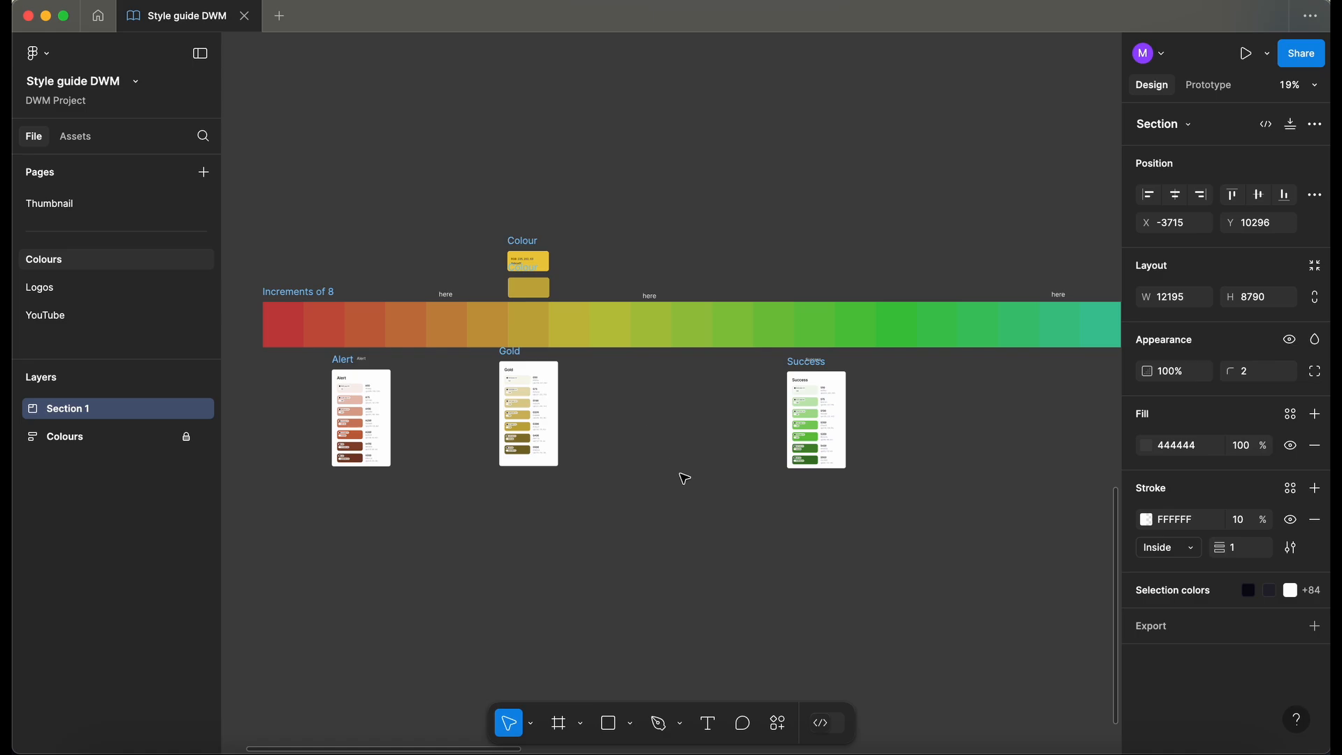
- Run the Foundation: Color Generator plugin and switch its profile to Atlassian
left_click(781, 720)
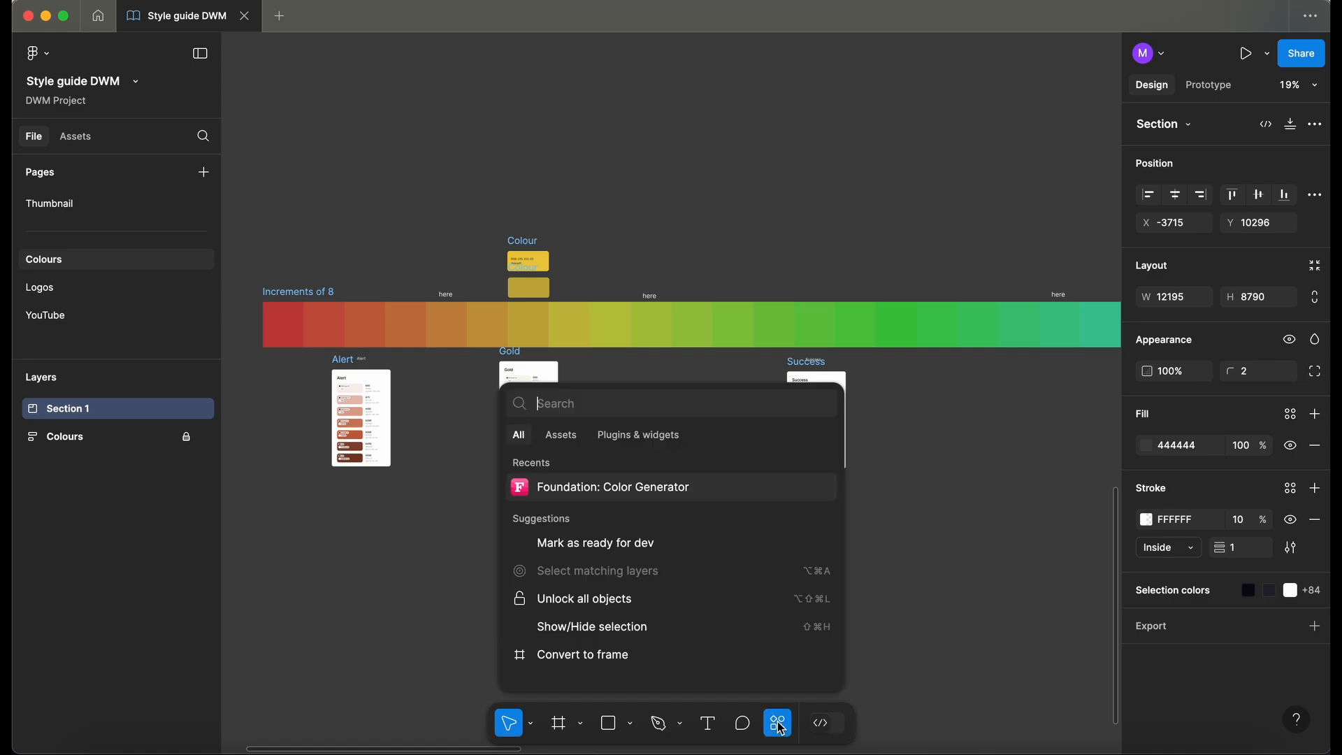
left_click(638, 500)
scroll(429, 256, "up", 3)
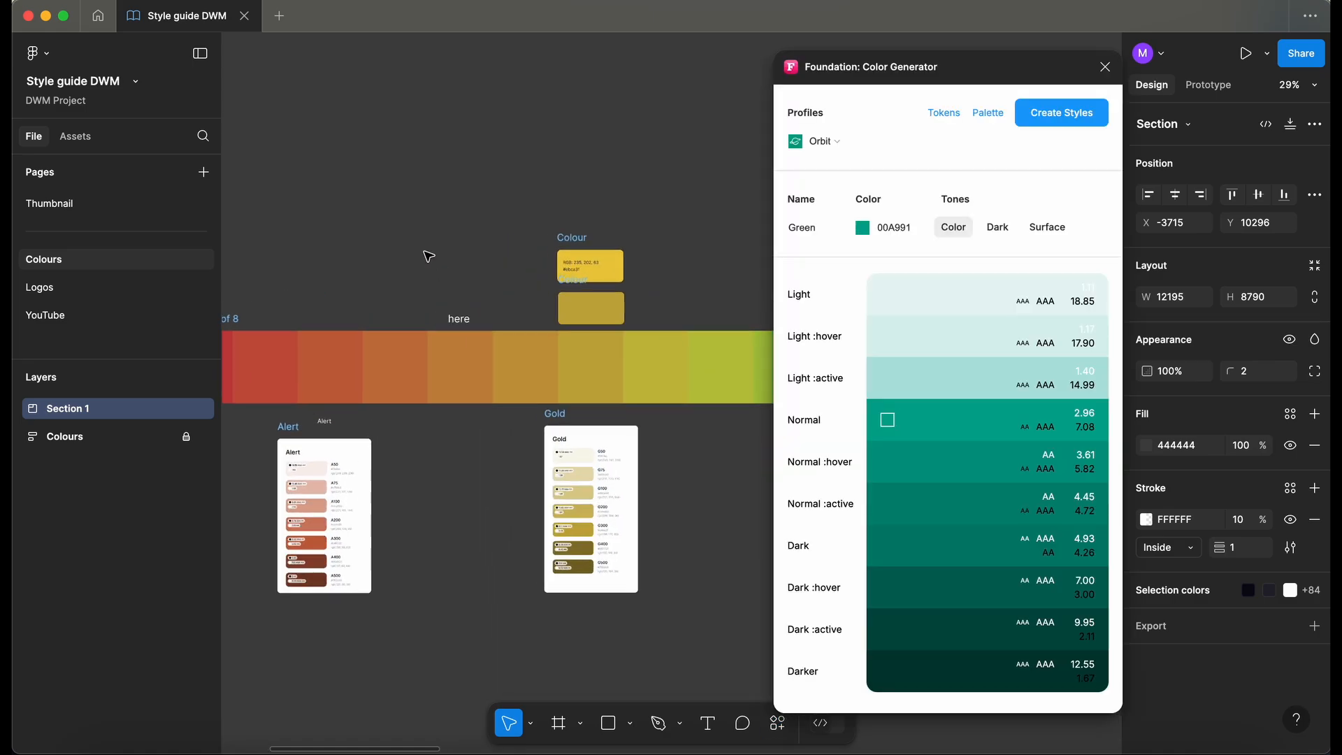
scroll(429, 256, "up", 2)
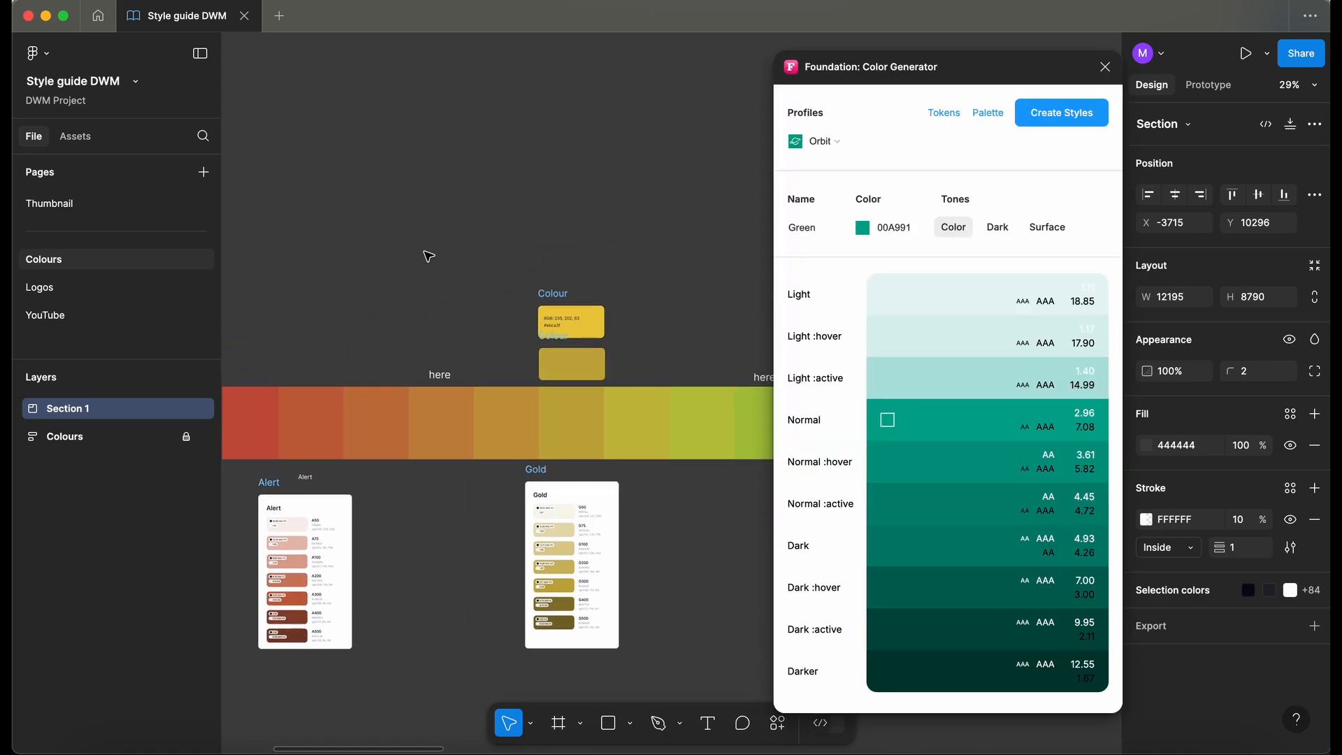
left_click(828, 149)
left_click(850, 170)
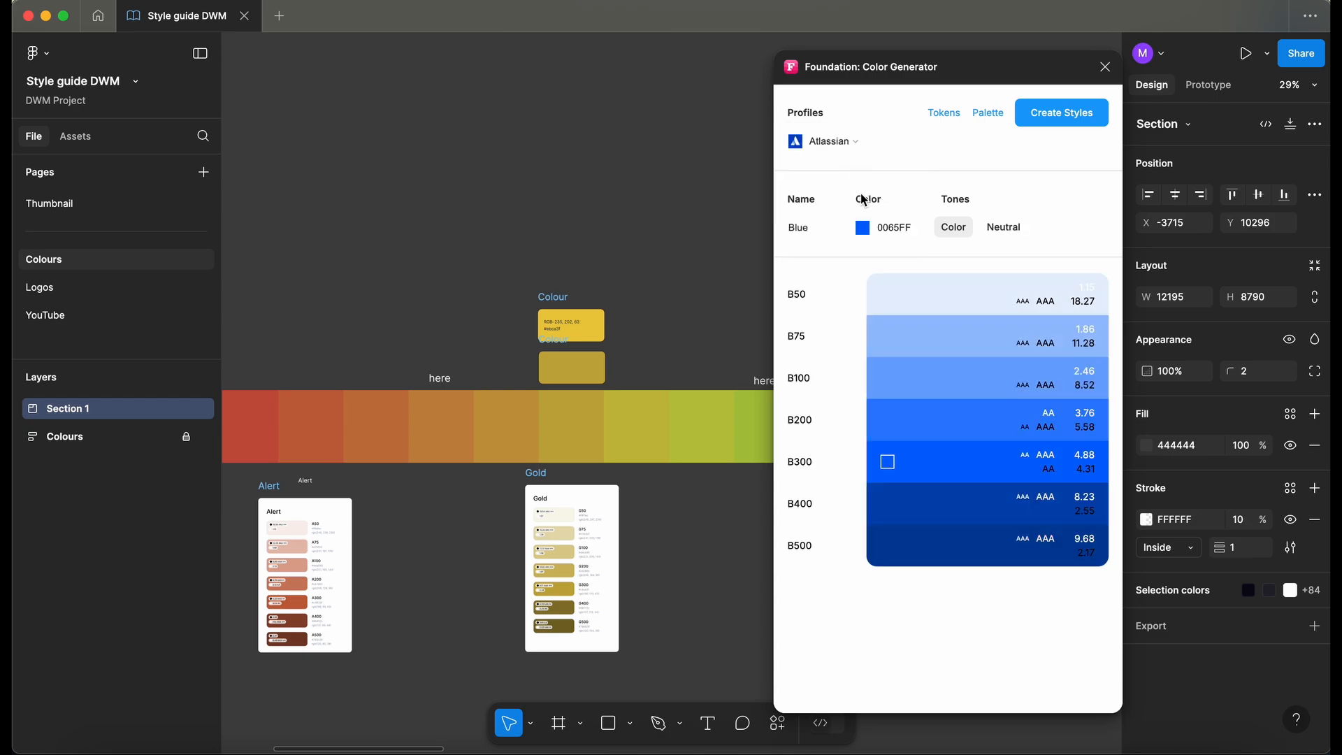
- Sample the marked orange-brown strip swatch (C4863F) as the base colour and generate its palette on the canvas
left_click(863, 227)
left_click(573, 386)
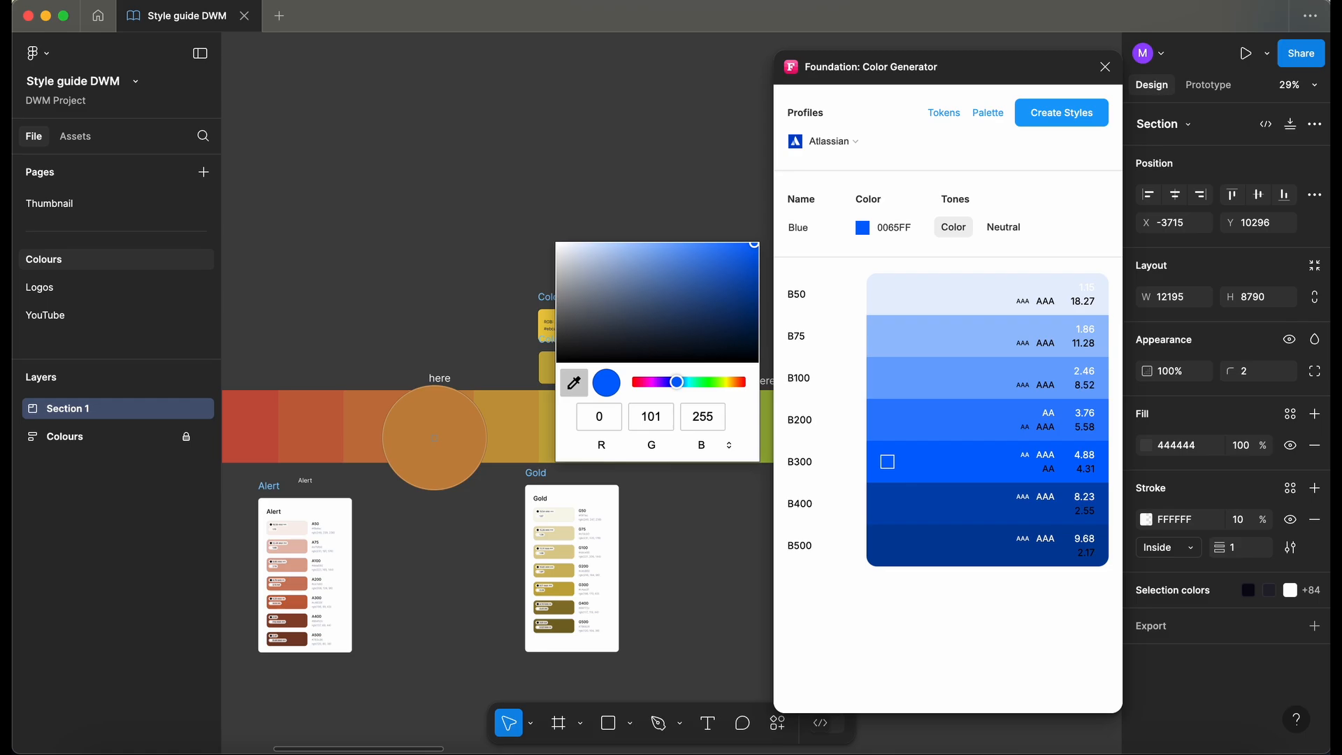
left_click(434, 438)
left_click(804, 228)
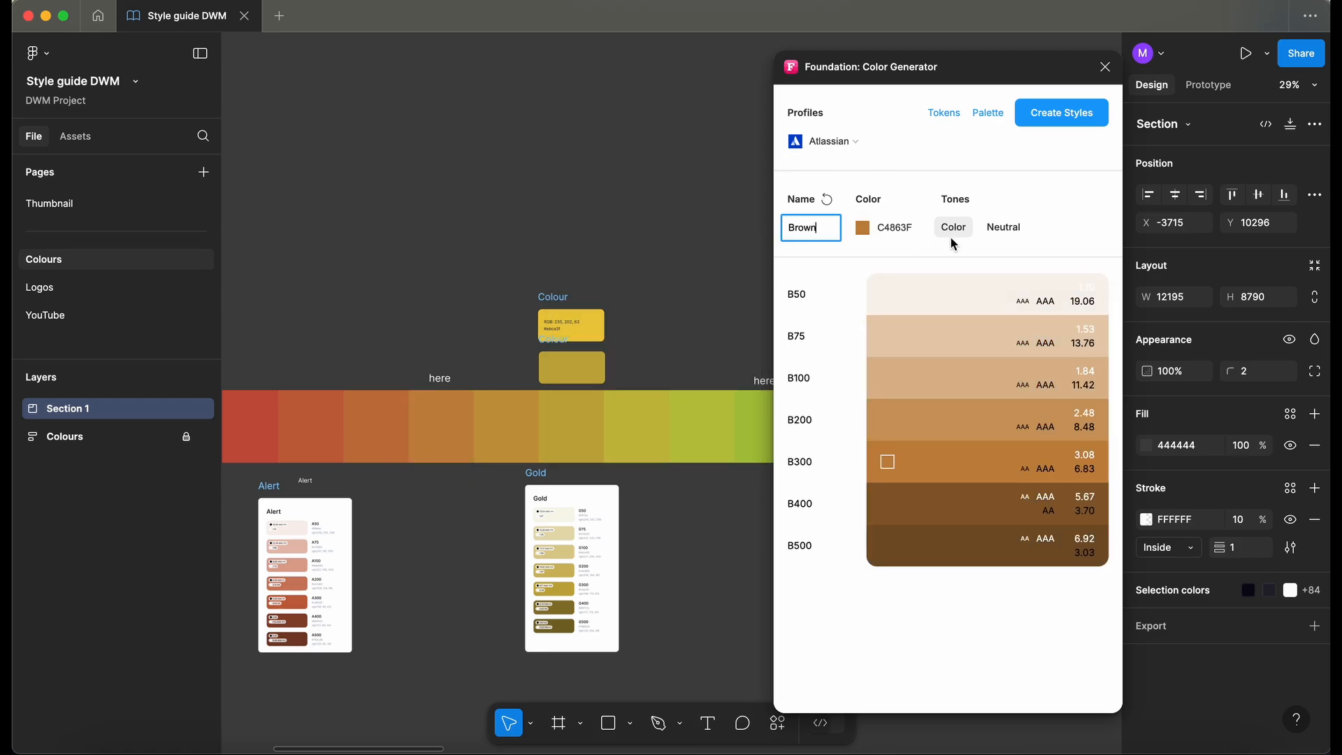
left_click(989, 114)
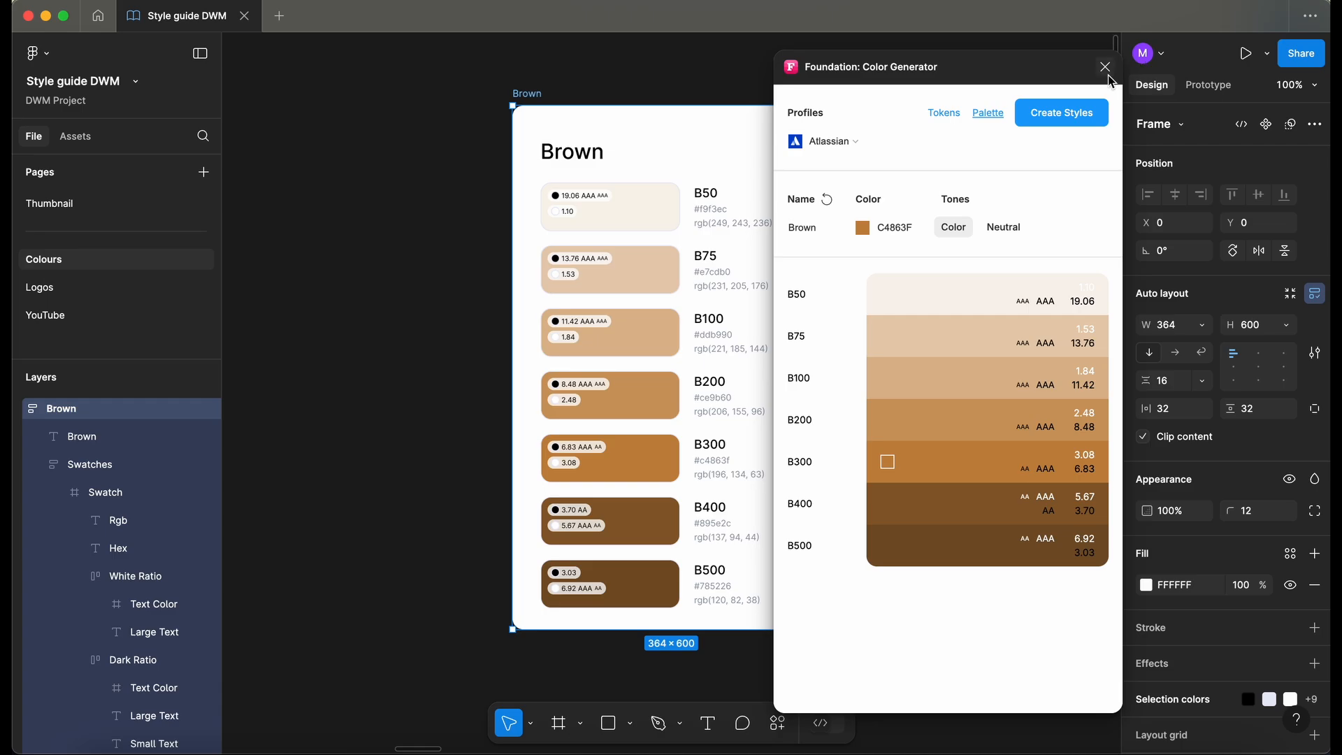
- Move the Brown palette into Section 1 above its source swatch and delete the "here" label beneath it
left_click(1105, 68)
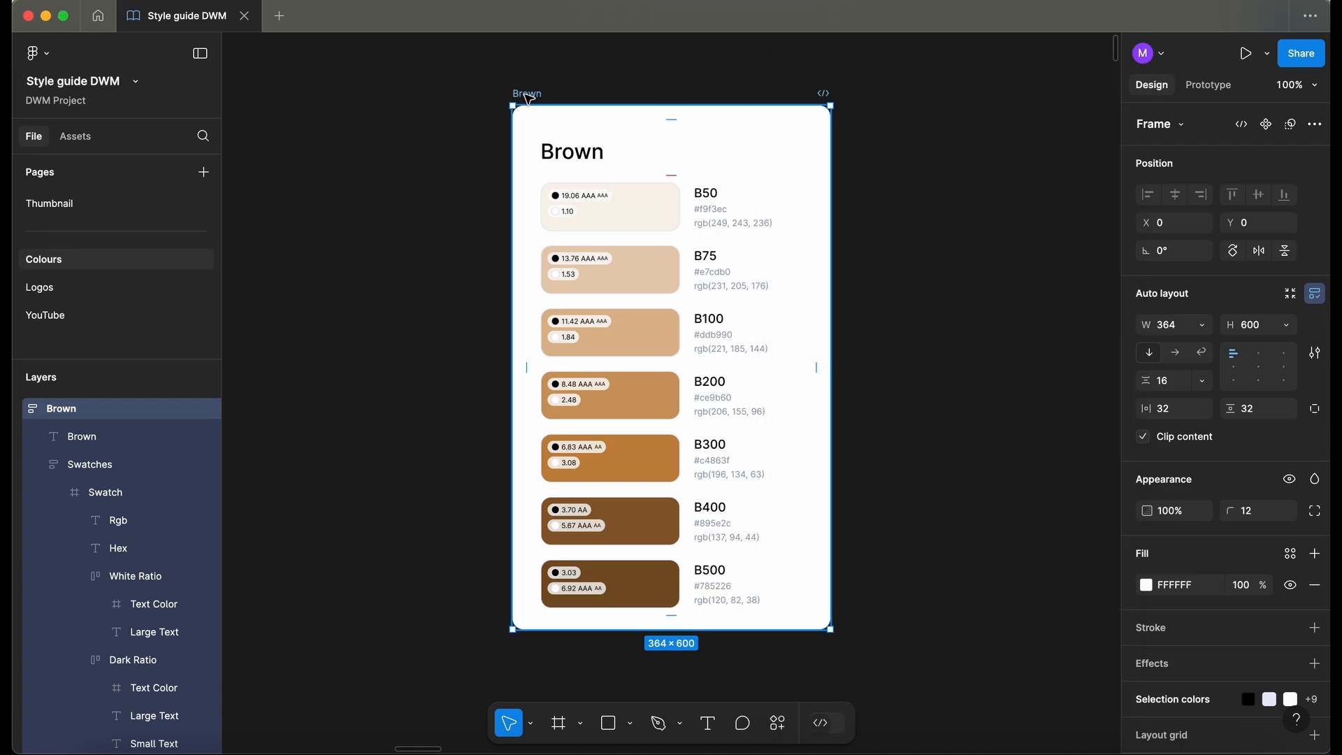
key("Delete")
scroll(555, 265, "down", 10)
scroll(555, 273, "down", 10)
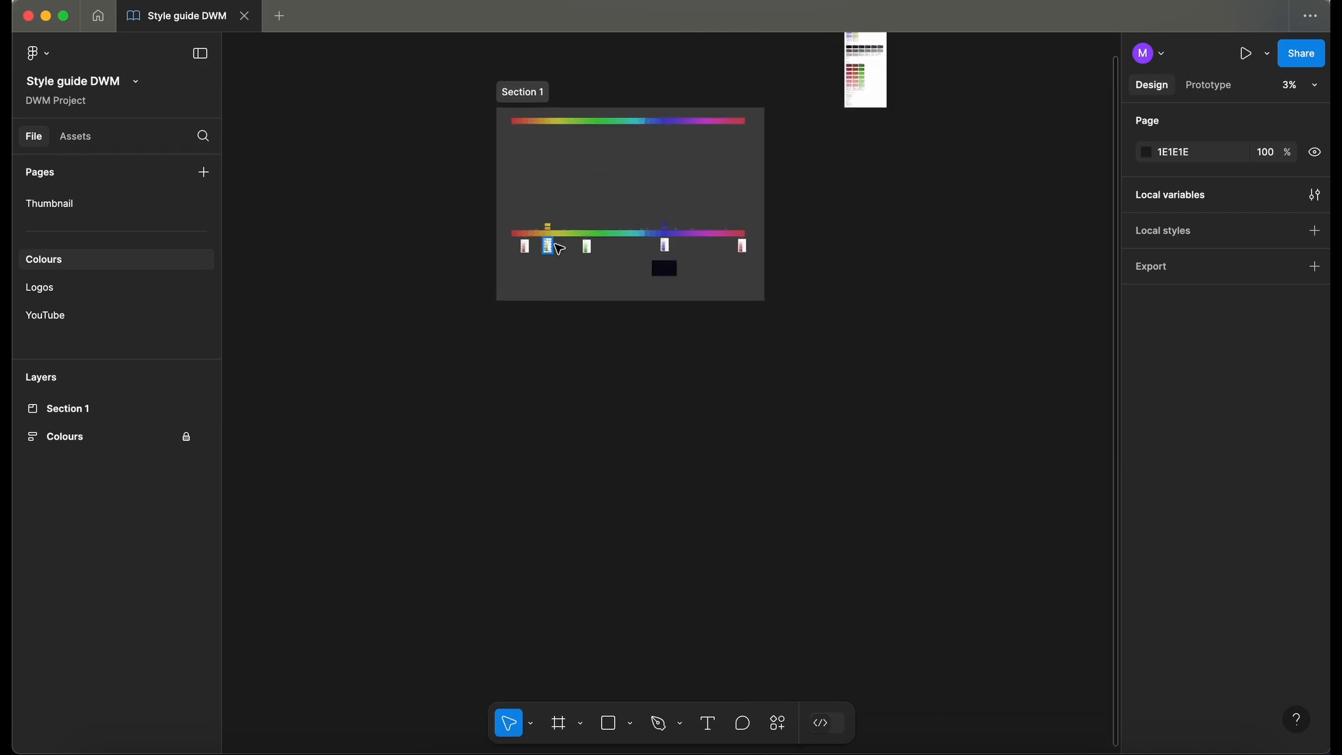
scroll(532, 231, "up", 10)
left_click_drag(595, 236, 560, 56)
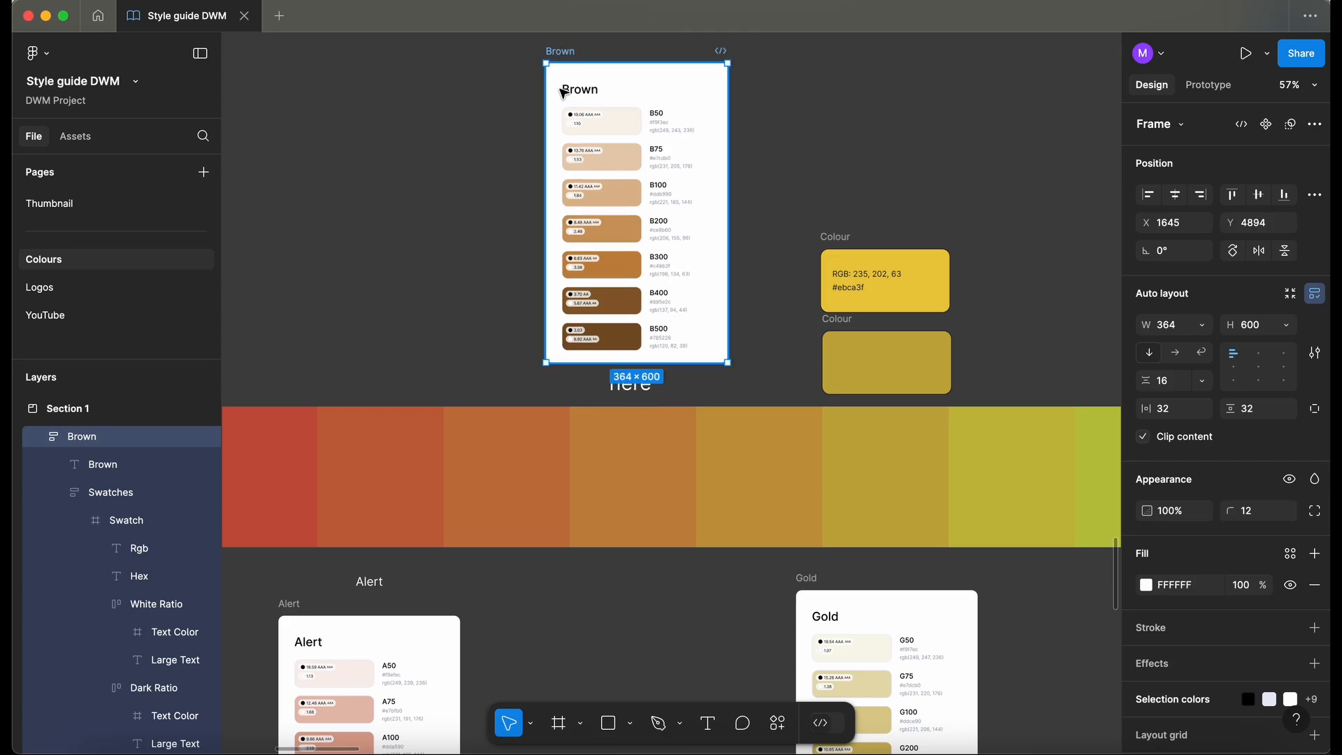
left_click(631, 384)
key("Delete")
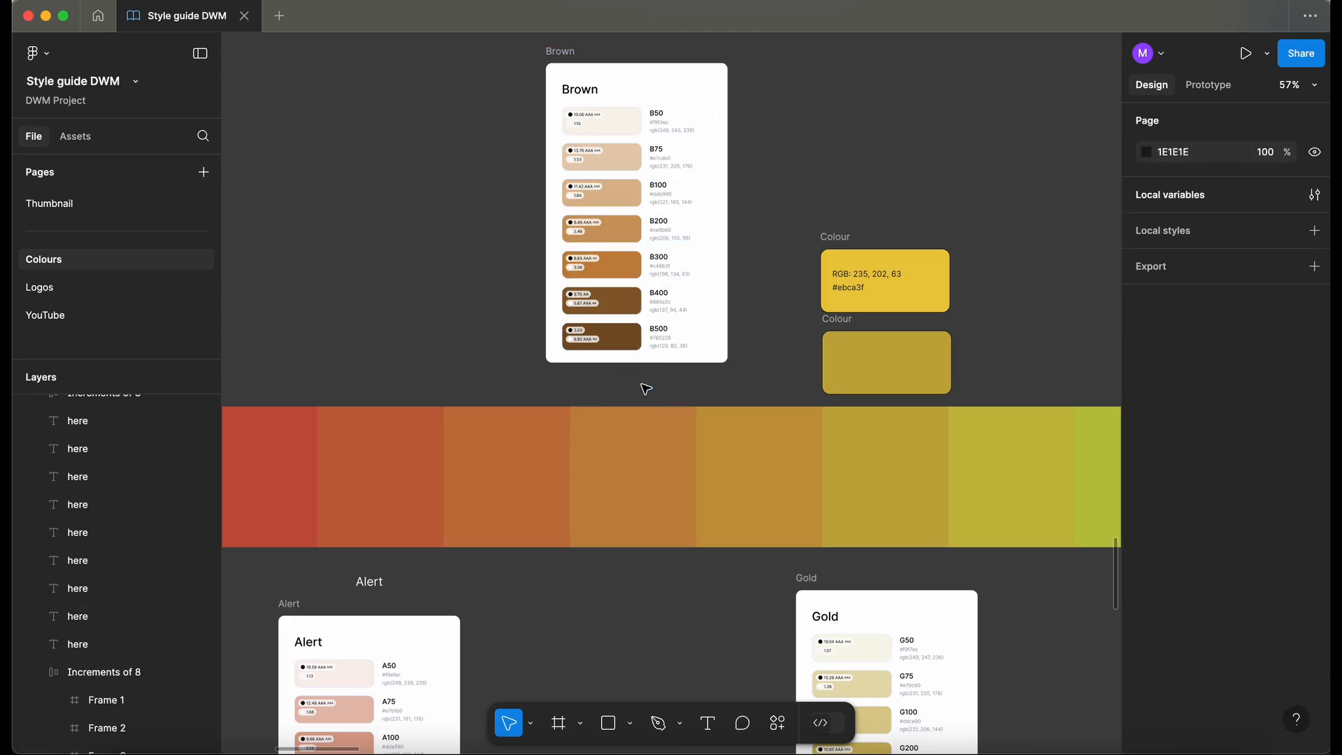
- Sample the marked lime (AAC440) and violet (633FC4) strip swatches as base colours for further palettes in the color generator
scroll(645, 389, "up", 1)
left_click(560, 92)
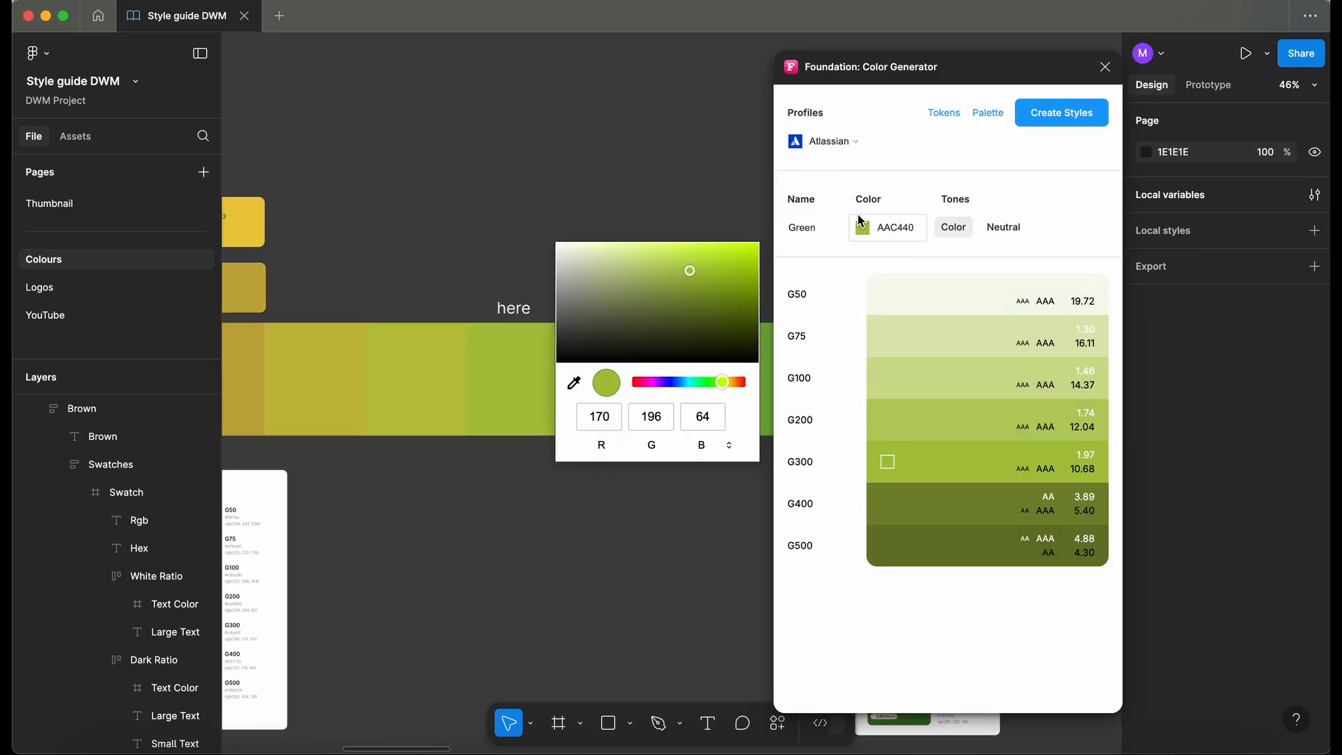
left_click(681, 426)
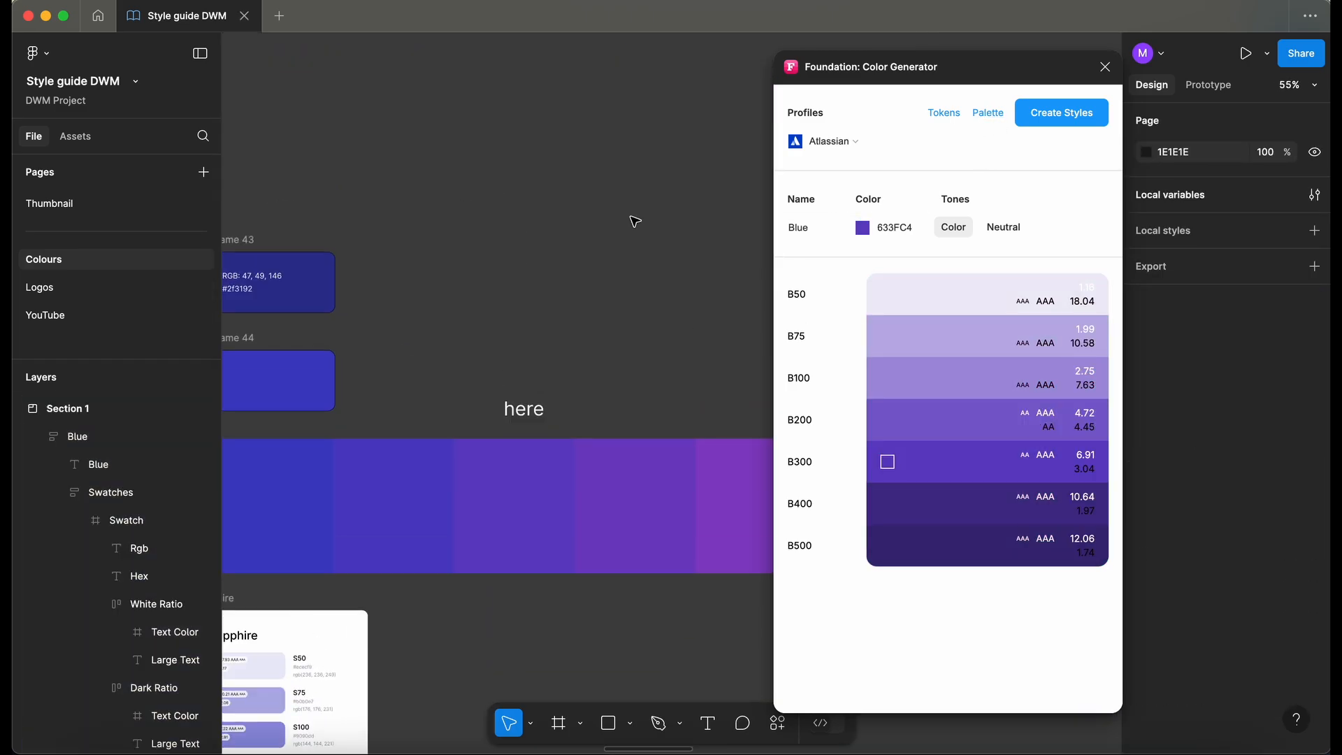
left_click(447, 92)
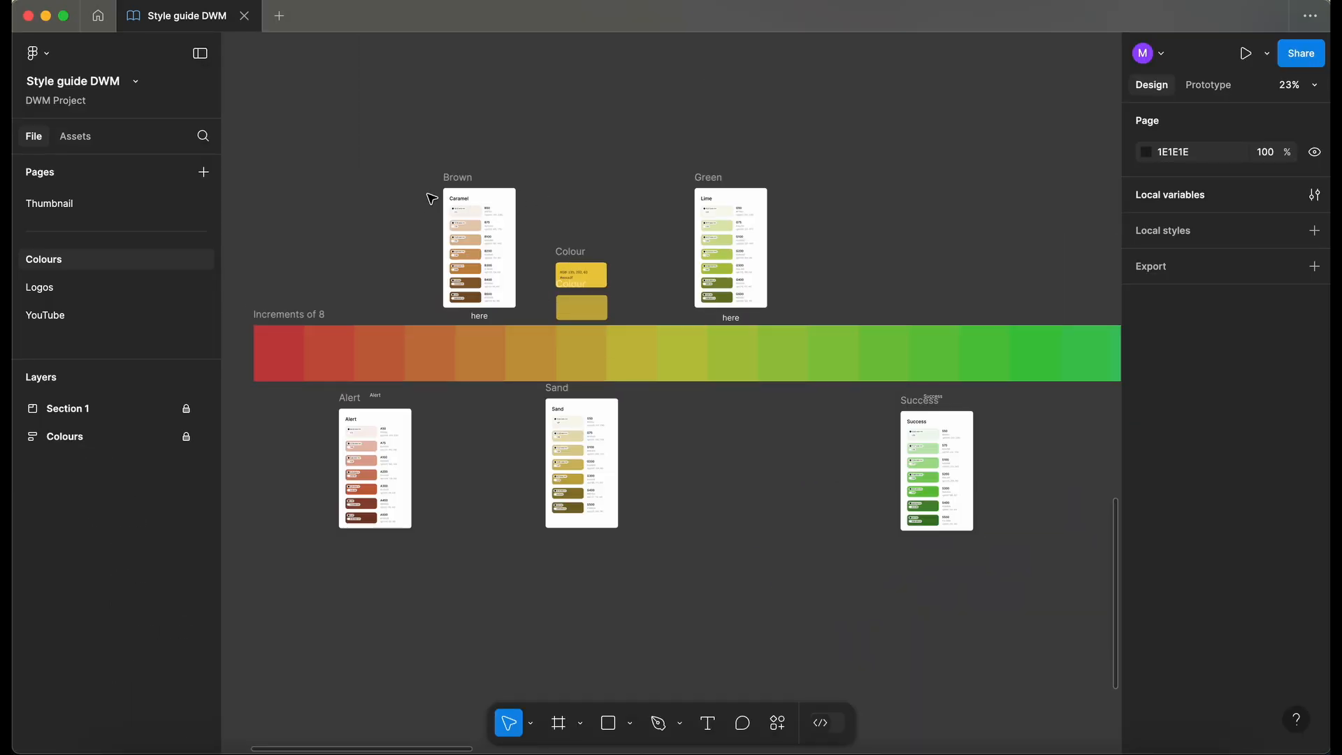
- Examine the Caramel and Lime palette cards above the colour strip
scroll(431, 199, "up", 8)
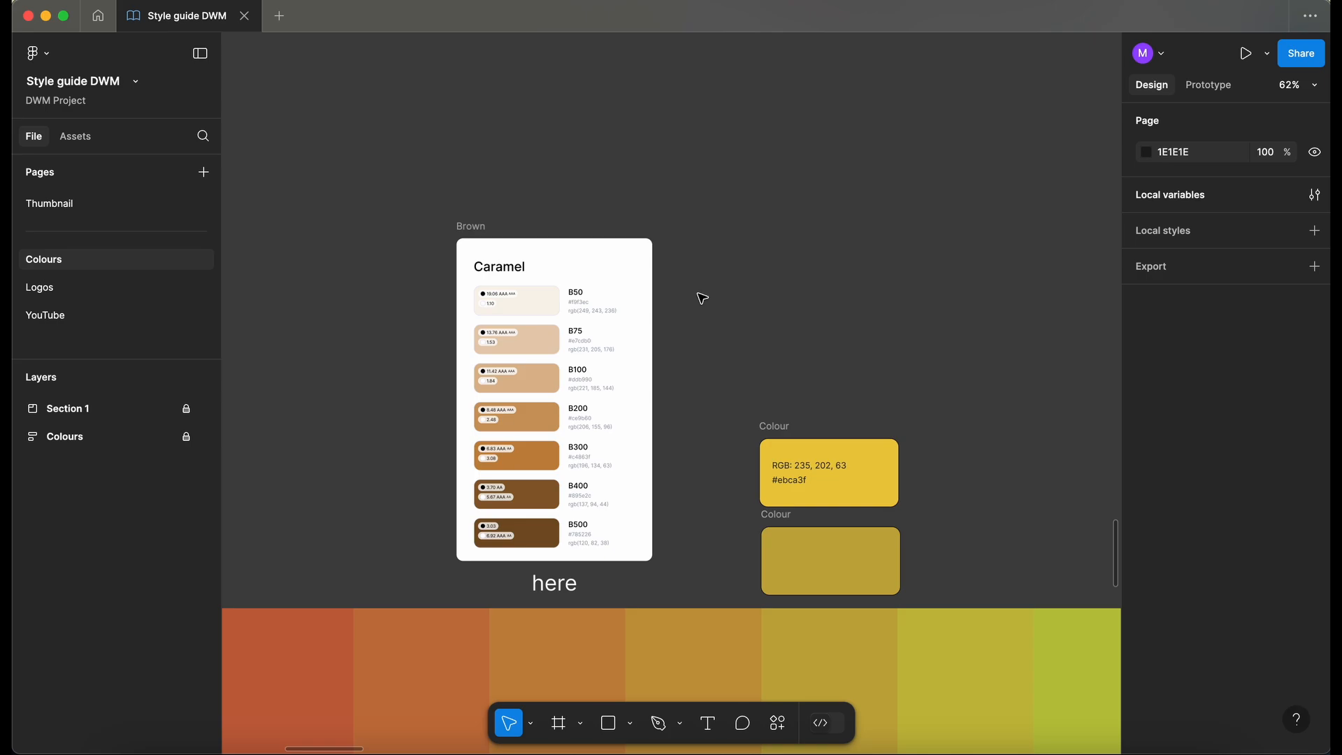
scroll(730, 383, "right", 10)
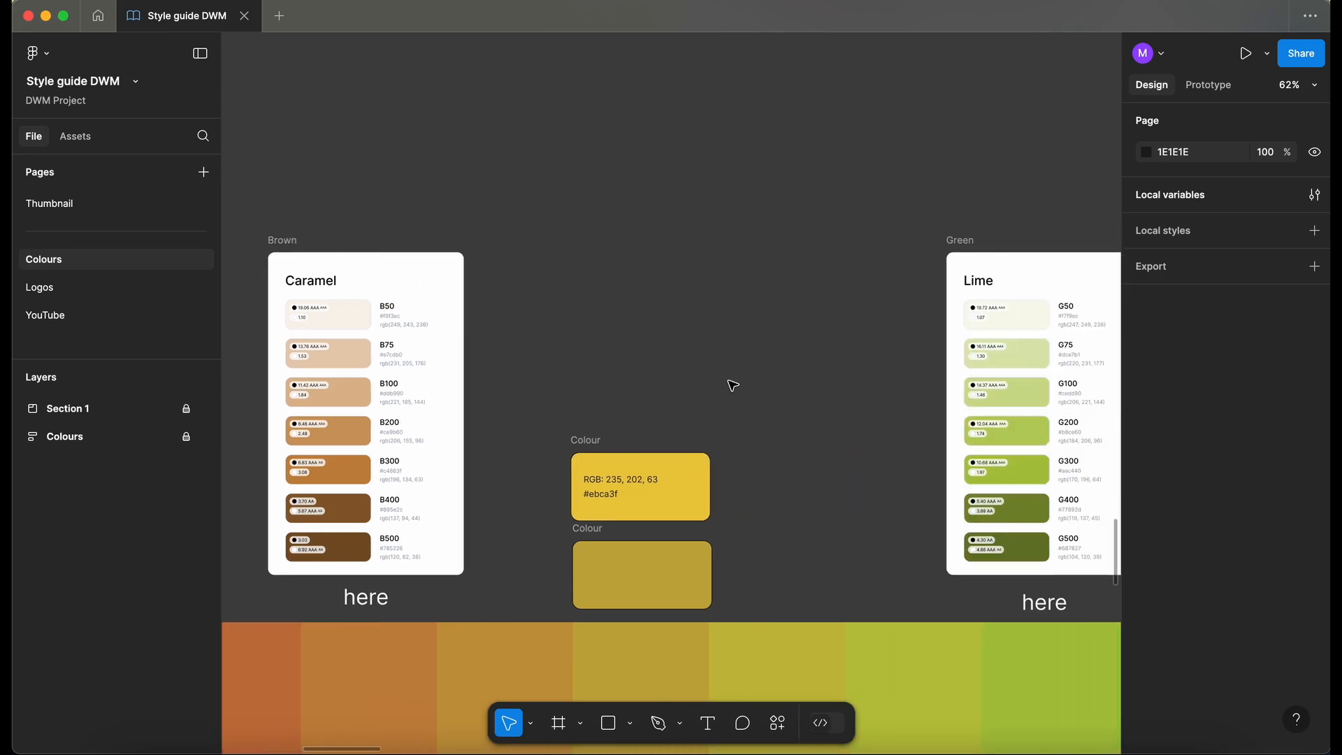
- Examine the palette cards above the colour strip from Lime to Plum and the swatch sections of the Colours frame
scroll(732, 385, "down", 1)
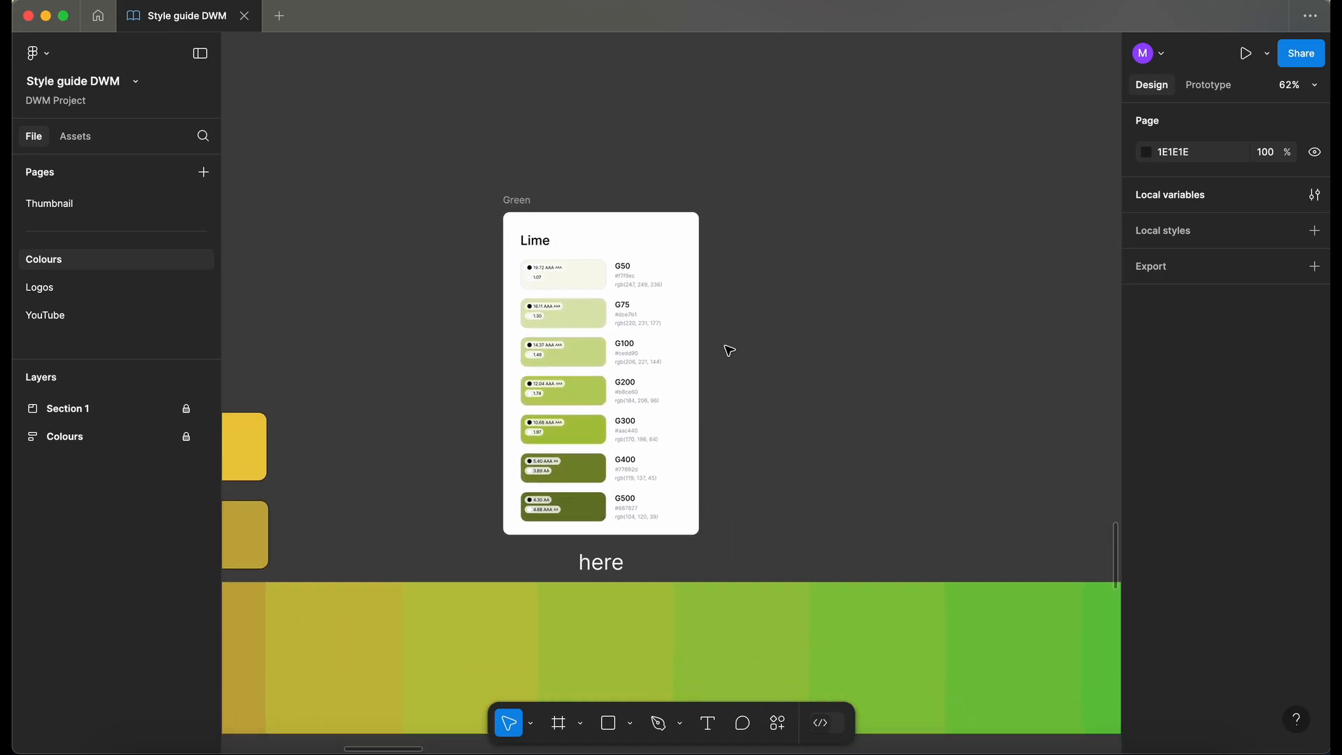
scroll(769, 320, "right", 10)
scroll(769, 320, "down", 3)
scroll(768, 320, "right", 10)
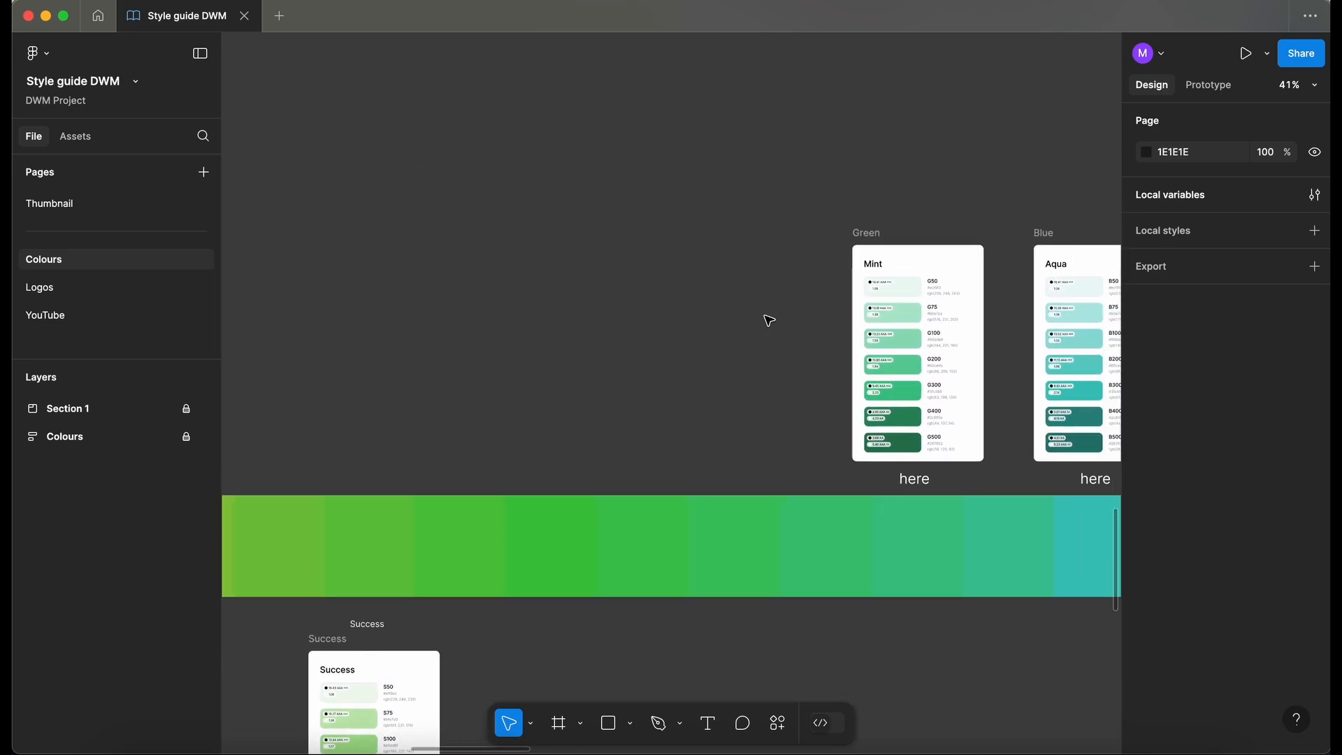
scroll(769, 321, "up", 3)
scroll(769, 320, "right", 10)
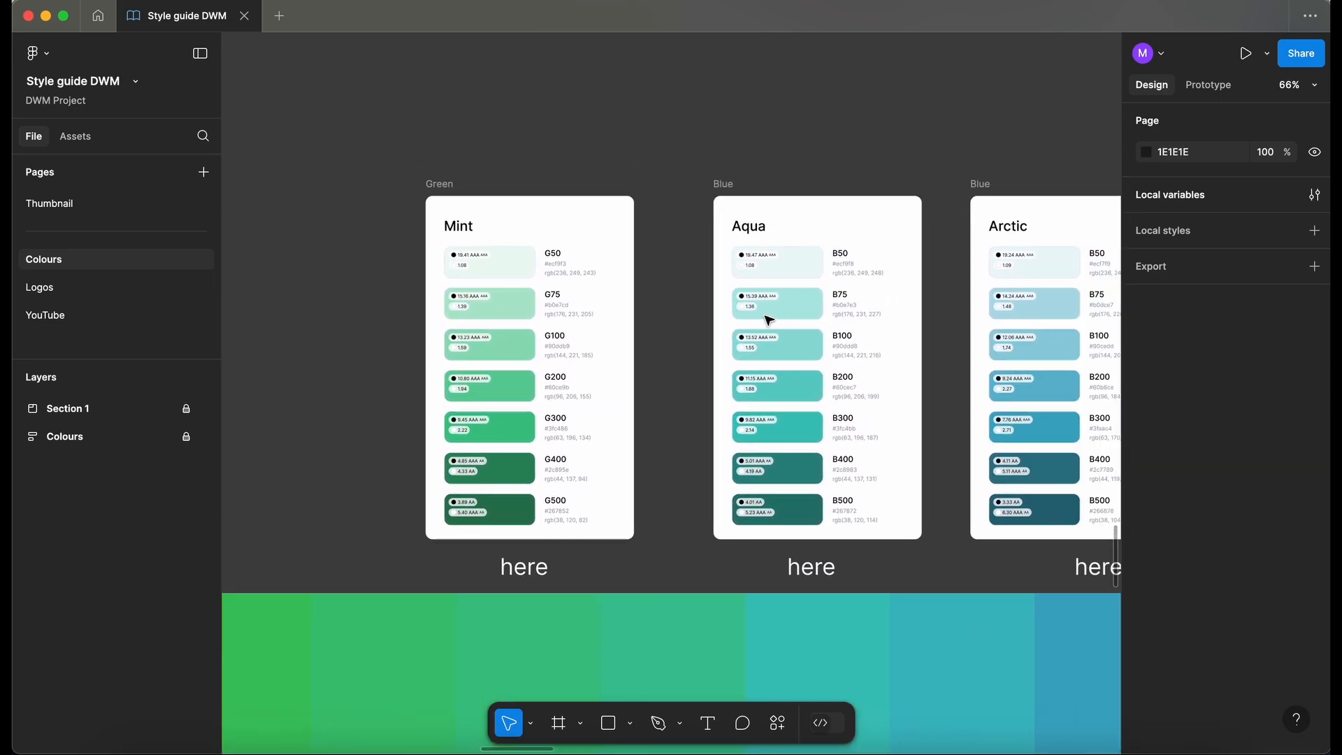
scroll(850, 336, "right", 5)
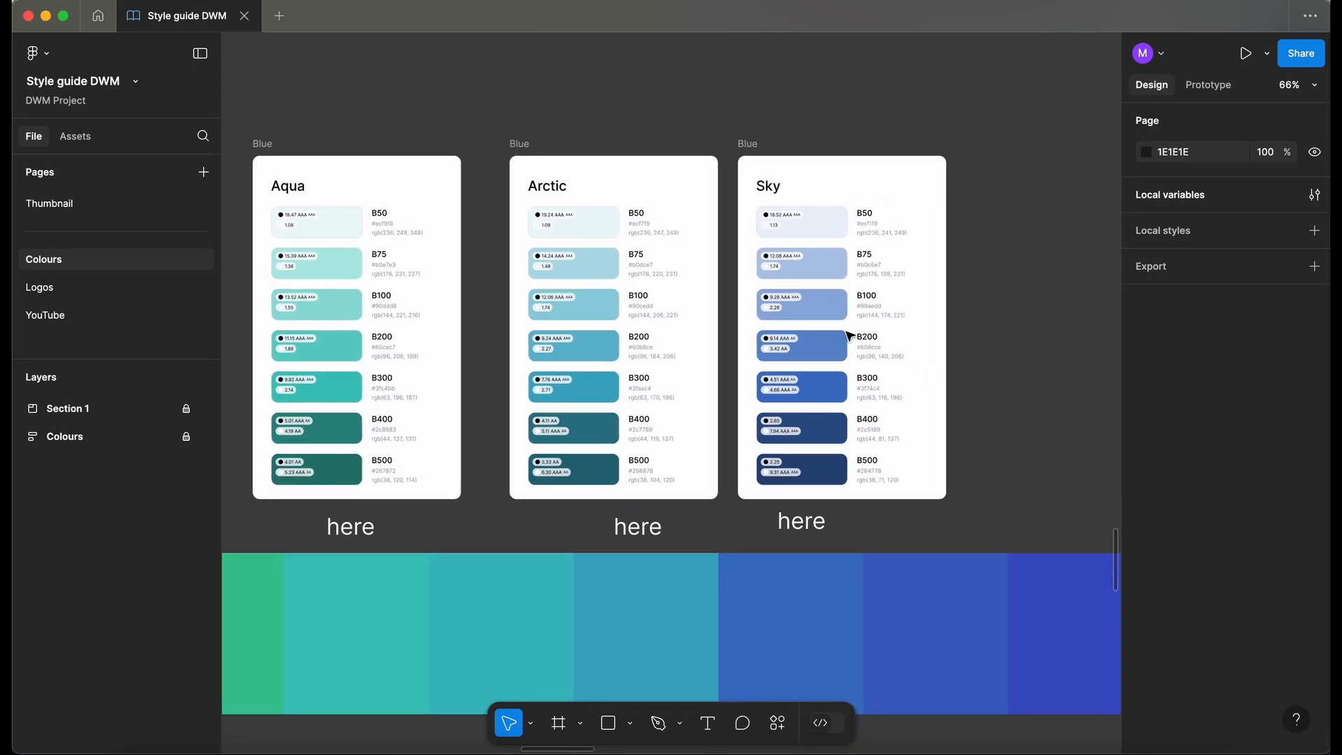
scroll(865, 404, "right", 8)
scroll(865, 404, "right", 8)
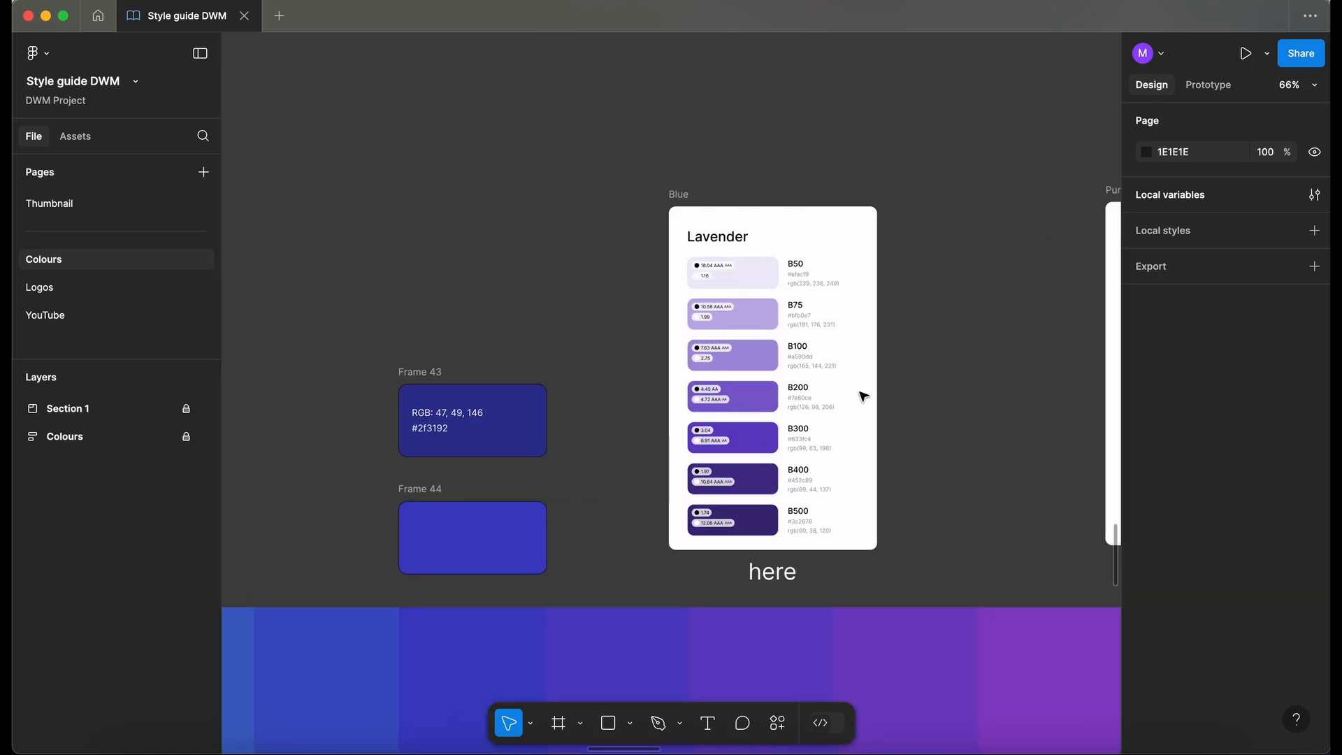
scroll(782, 366, "right", 10)
scroll(783, 367, "right", 2)
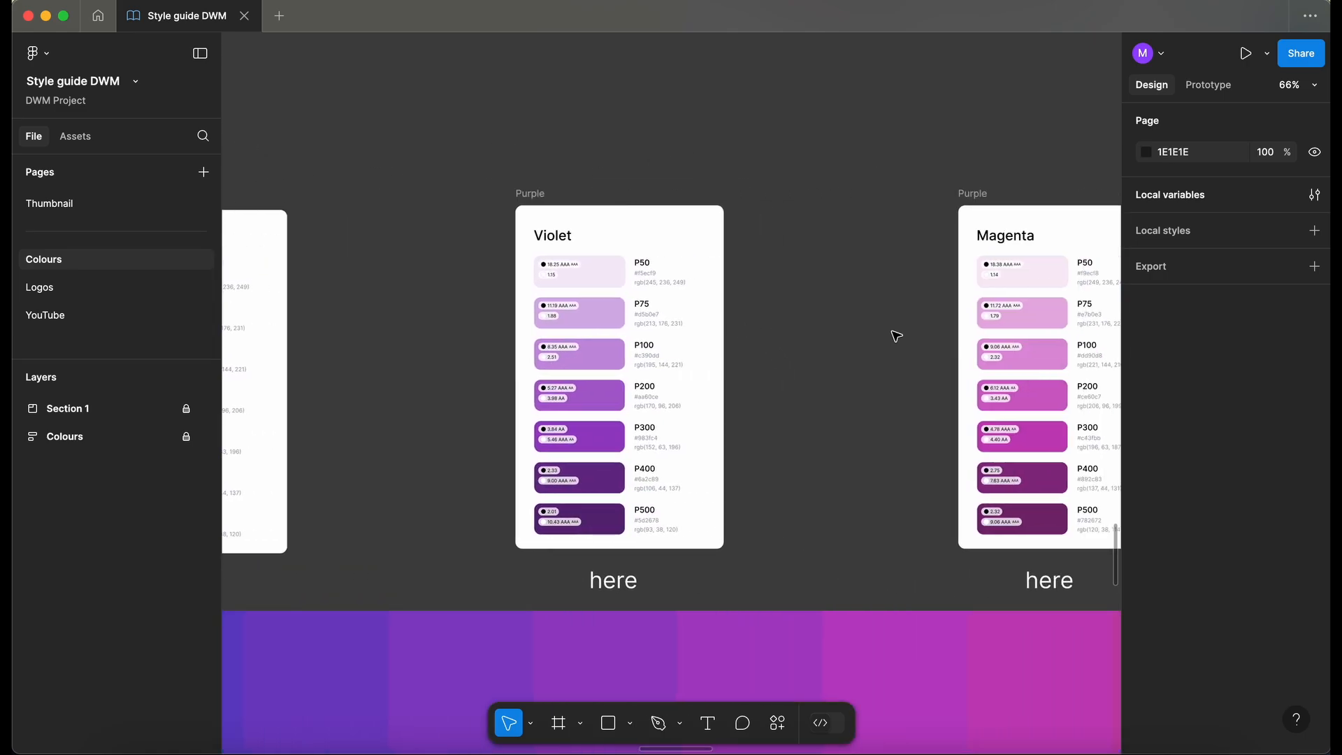
scroll(896, 336, "right", 12)
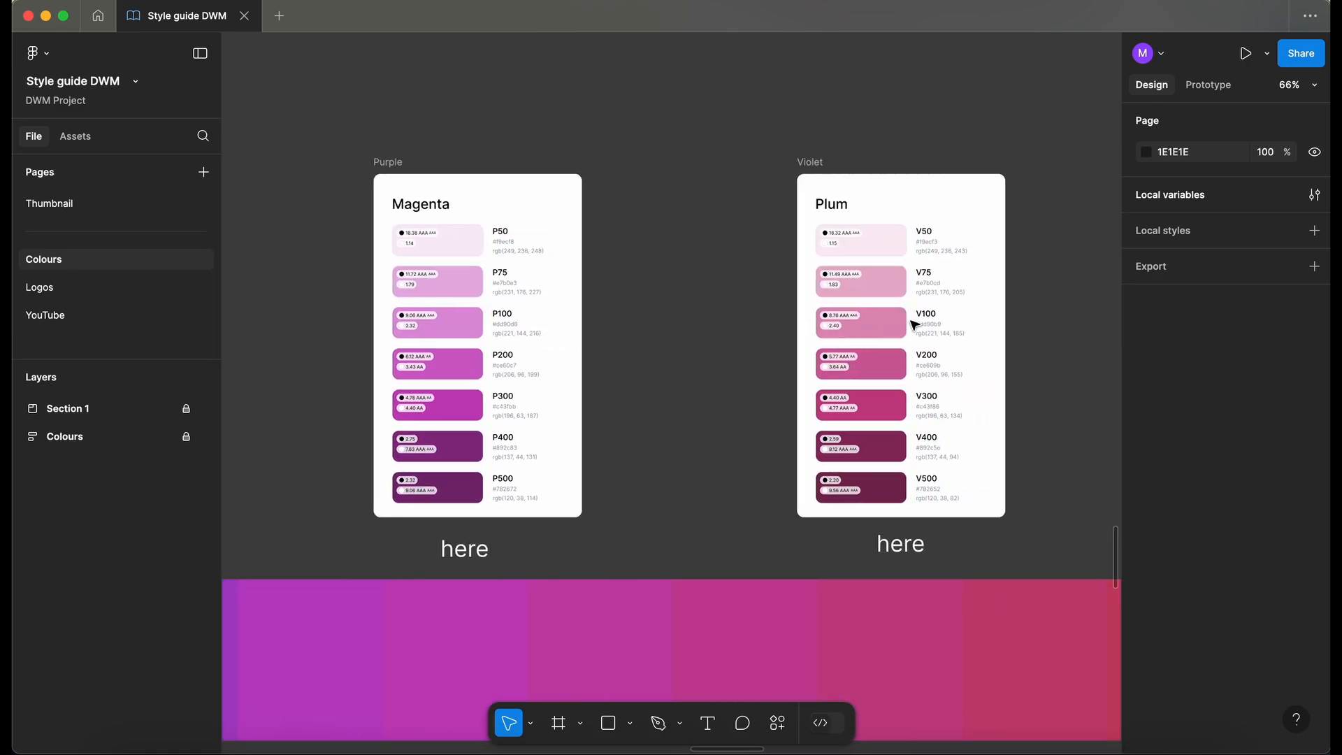
scroll(914, 325, "down", 10)
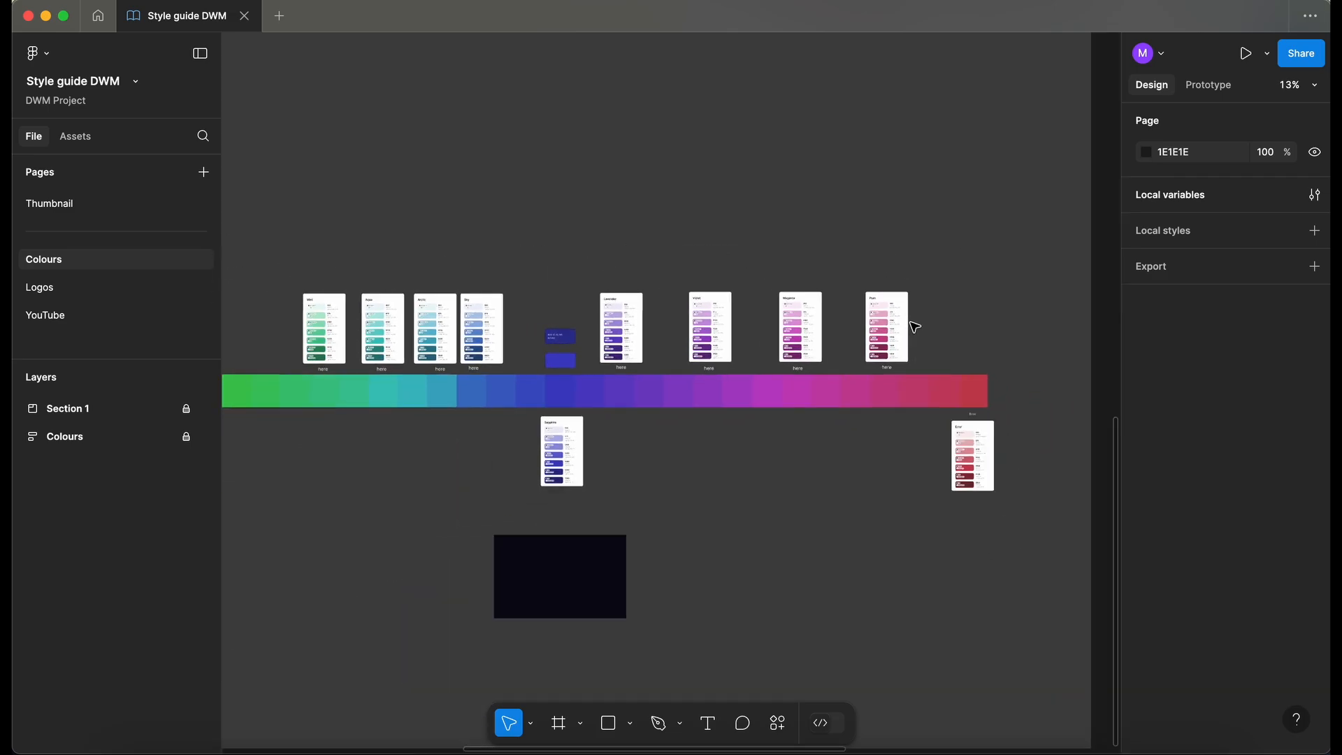
key("shift+1")
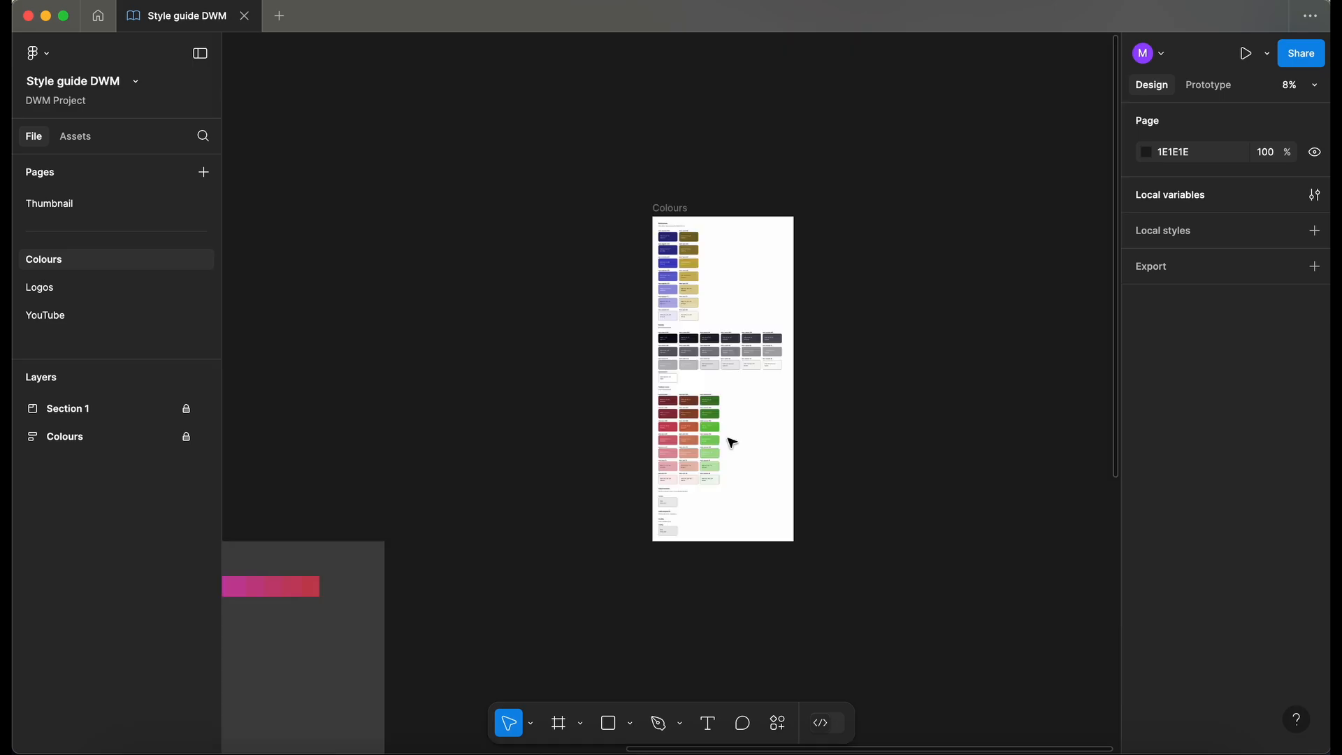
scroll(728, 442, "up", 3)
scroll(728, 442, "down", 2)
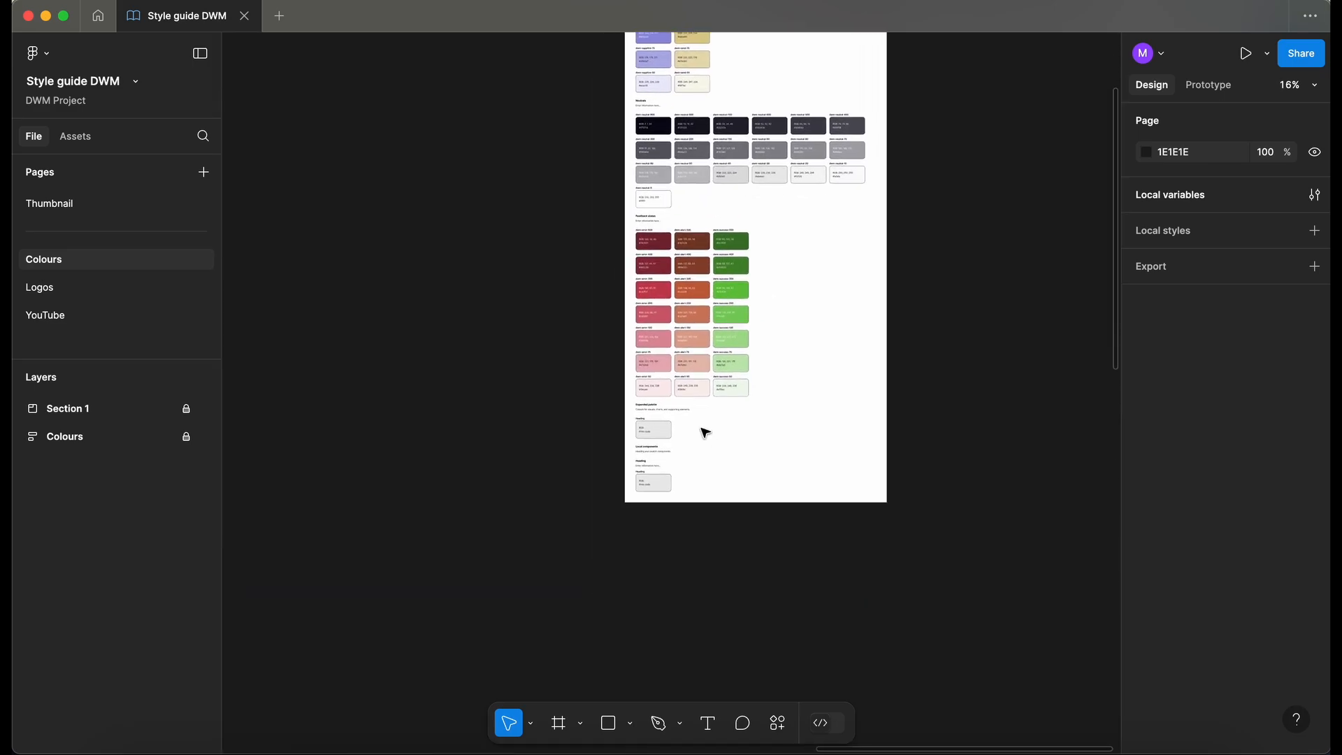
- Create a colour variable in the Colours collection named Expanded palette/Caramel, placing it in a new Expanded palette group
scroll(705, 433, "up", 3)
scroll(692, 432, "up", 3)
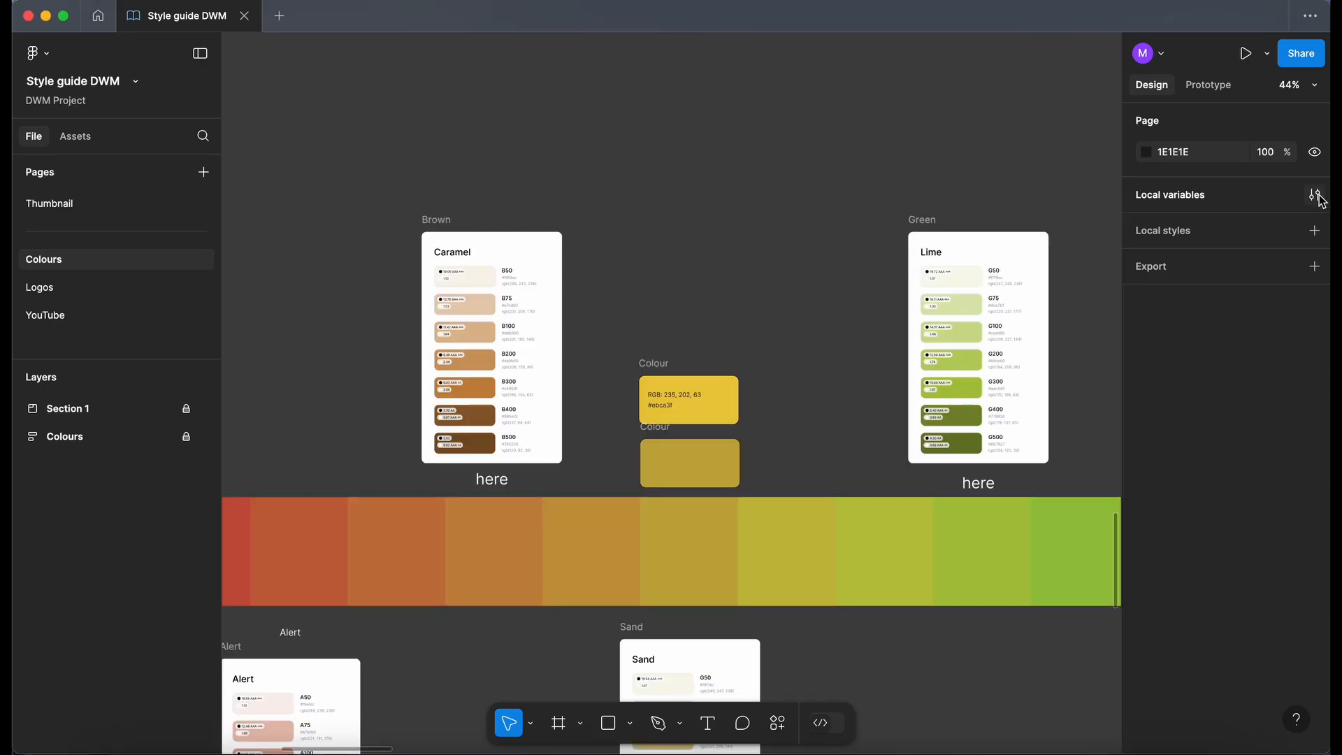
left_click(1314, 194)
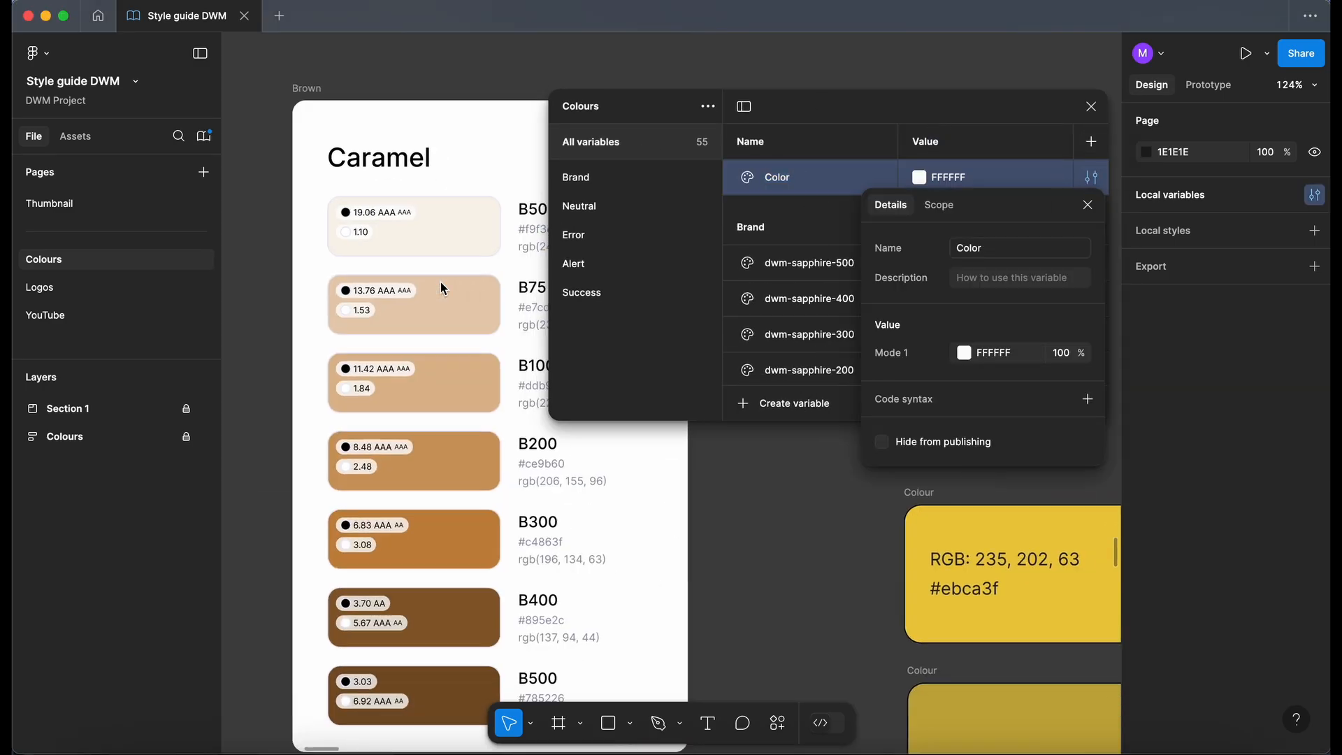
type("Expanded palette/Caramel")
key("Return")
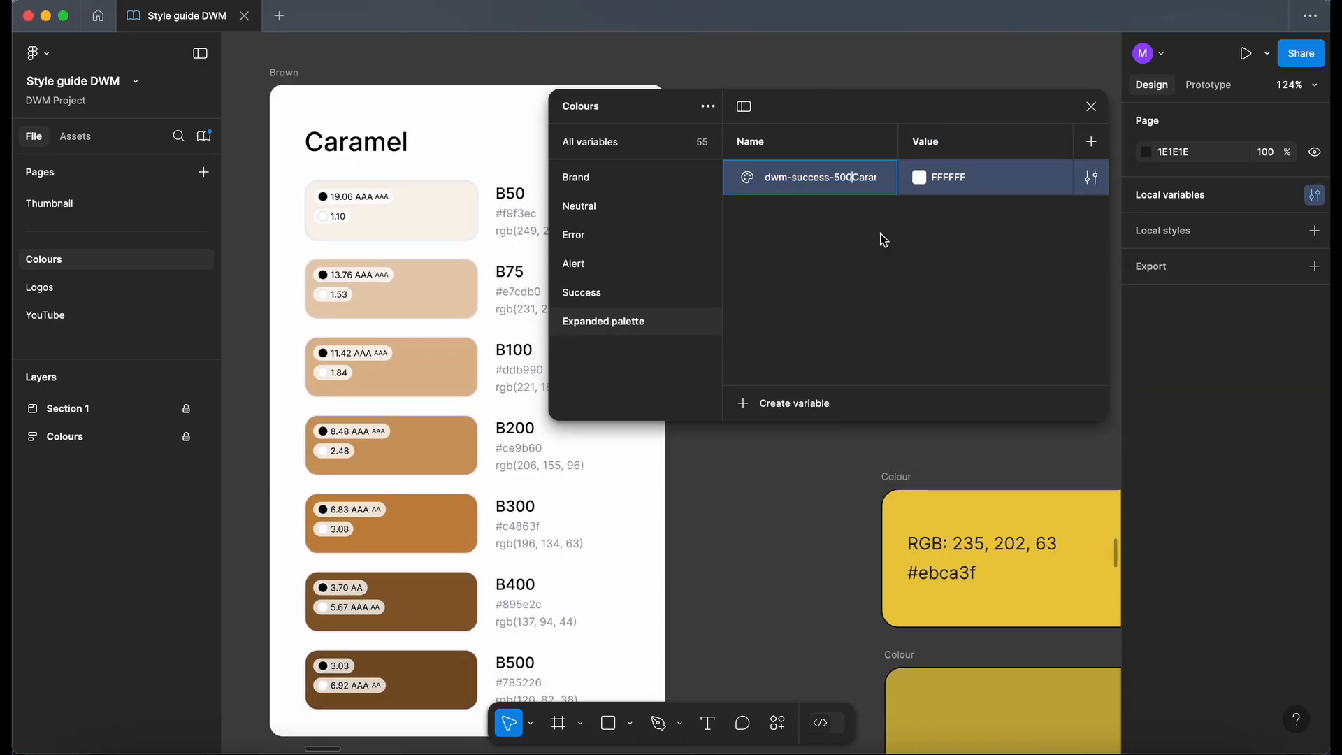
- Name the caramel variables by shade, from dwm-caramel-50 to dwm-caramel-400, and sample their values from the Caramel card
double_click(798, 183)
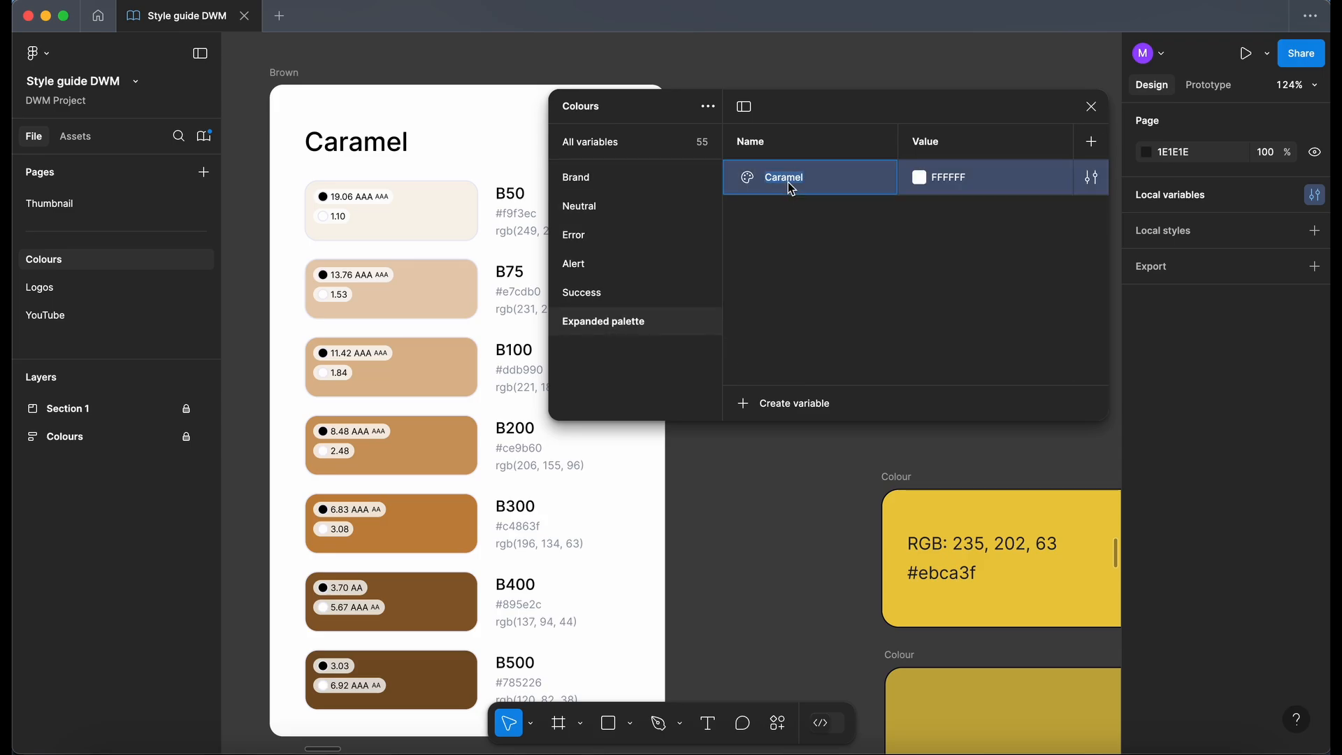
type("dwm-Caramel-400")
key("Return")
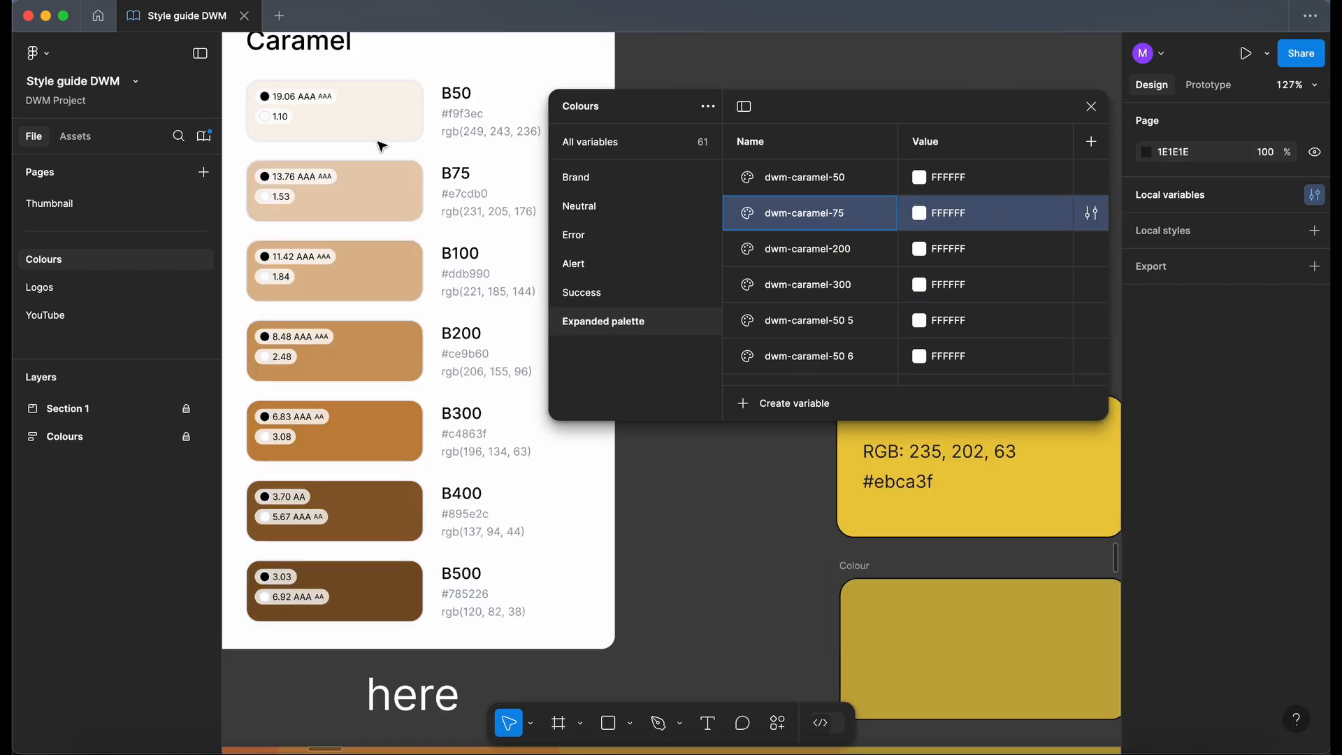
left_click_drag(832, 285, 848, 294)
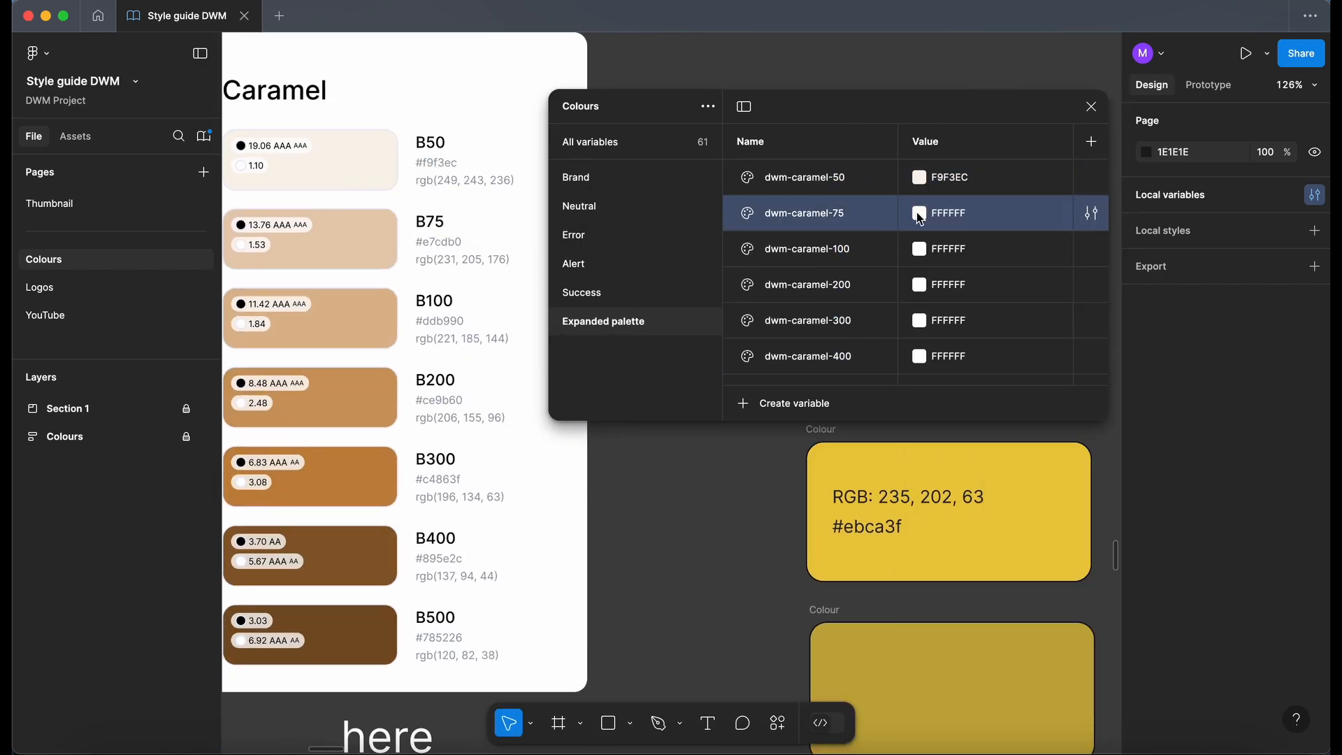
left_click(919, 249)
left_click(937, 537)
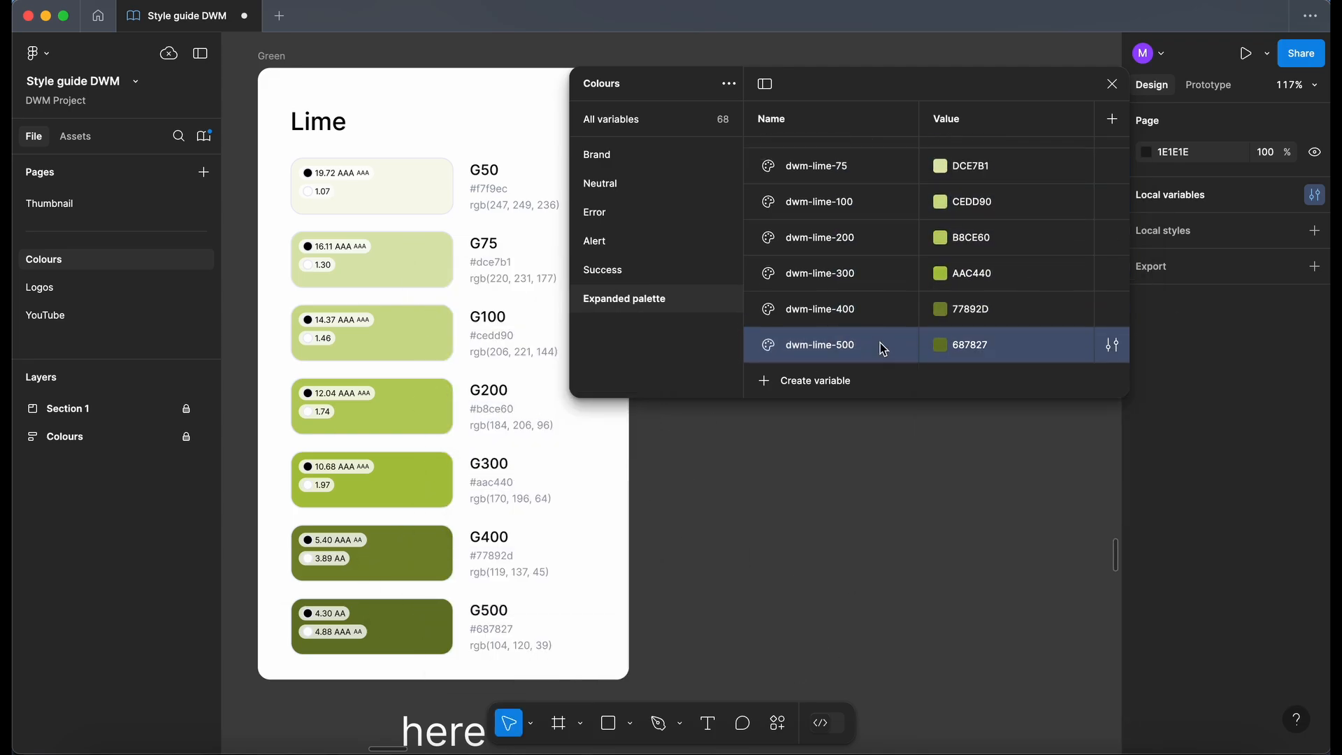
- Add shade variables for the Mint through Plum palettes to the Expanded palette group, sampling each value from its palette card
left_click(815, 380)
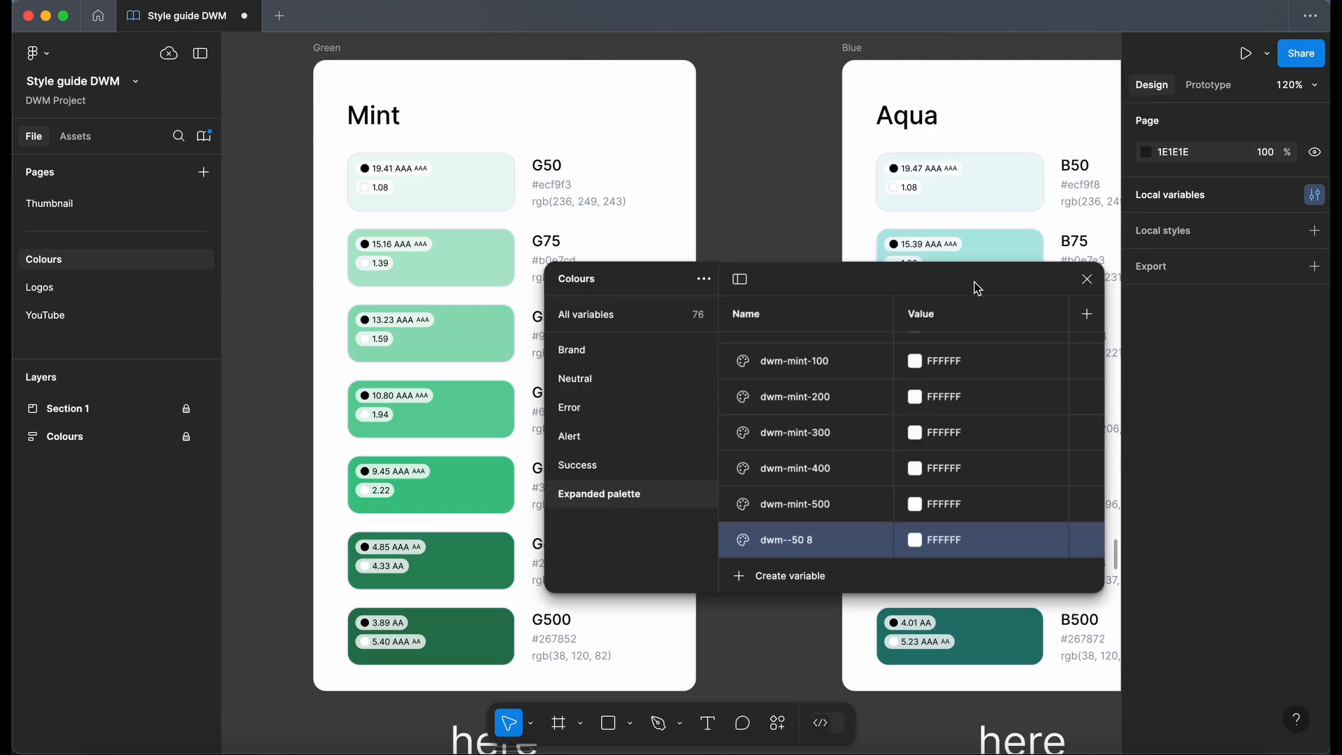
type("aqua")
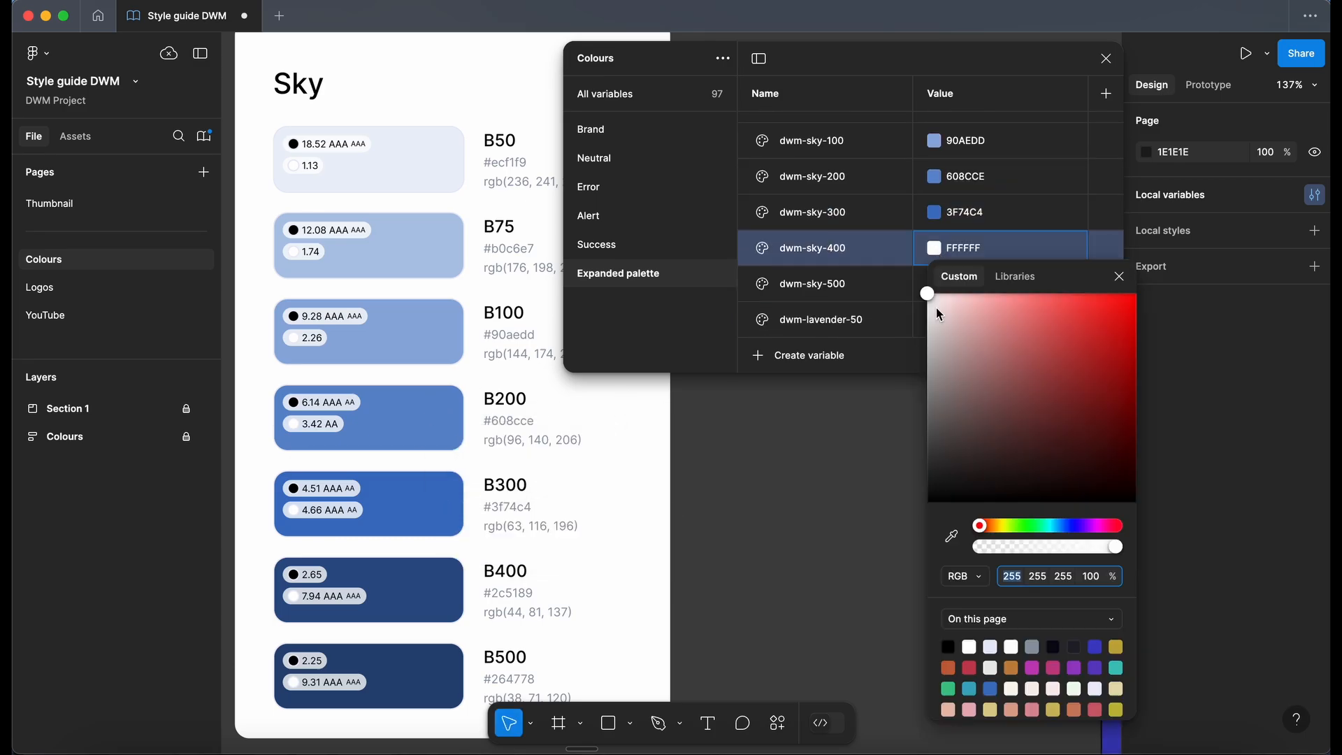
left_click(951, 535)
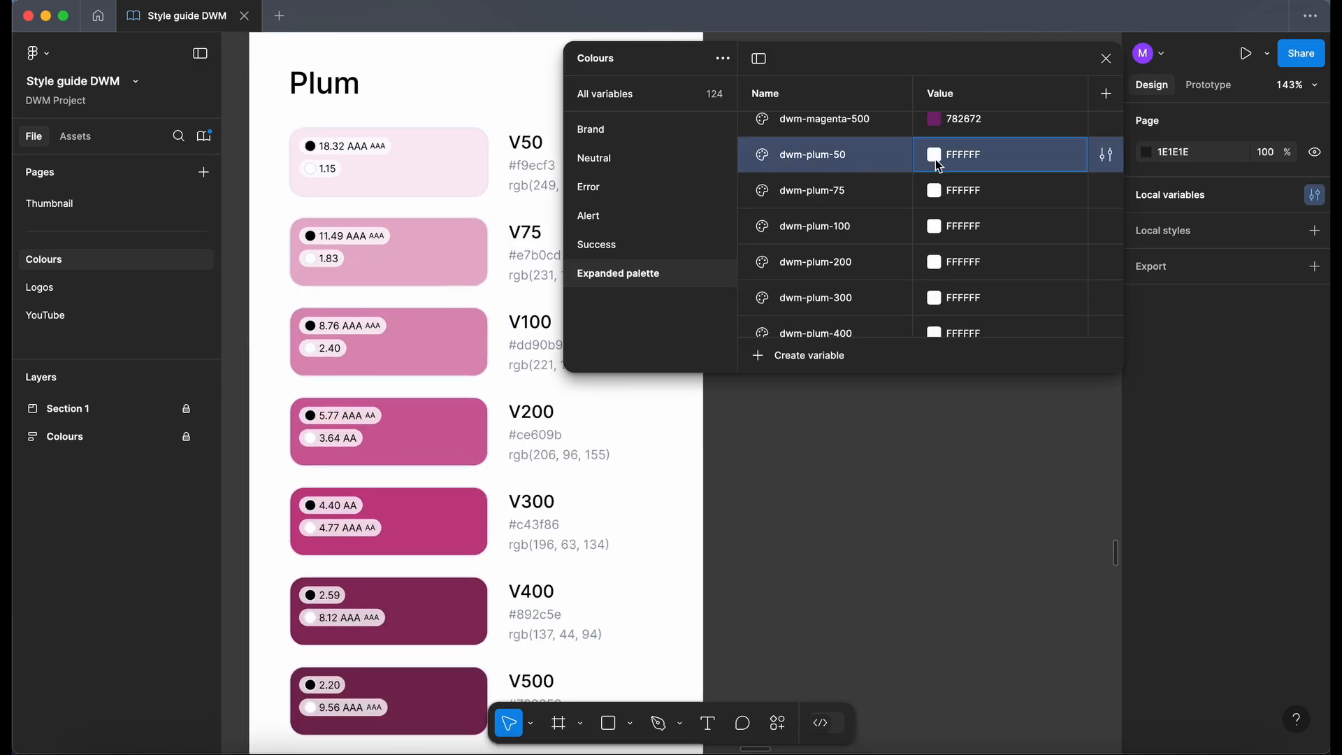
left_click(935, 298)
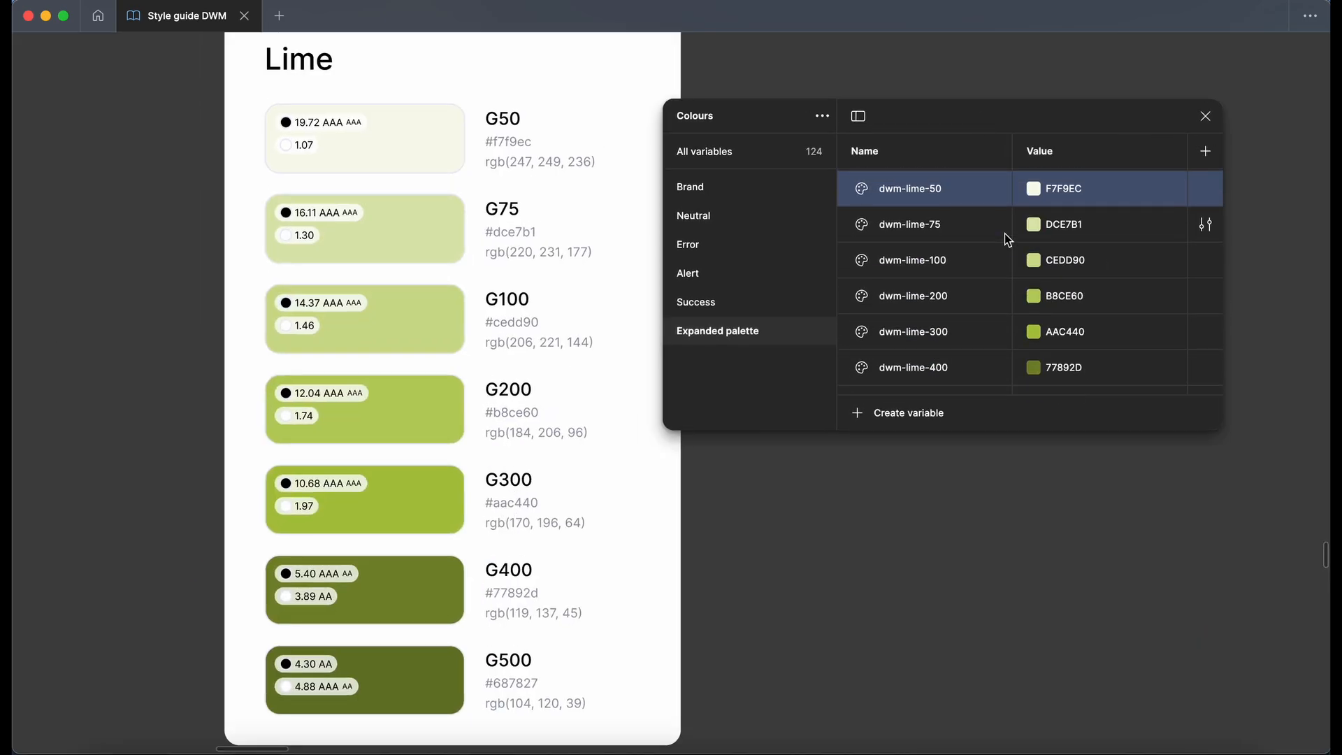
- Check the lime, aqua and artic variables in the Expanded palette group against the Lime, Aqua and Arctic cards
left_click(1005, 233)
left_click(983, 275)
left_click(971, 294)
left_click(970, 329)
scroll(970, 337, "down", 1)
left_click(970, 346)
scroll(971, 335, "down", 2)
left_click(971, 324)
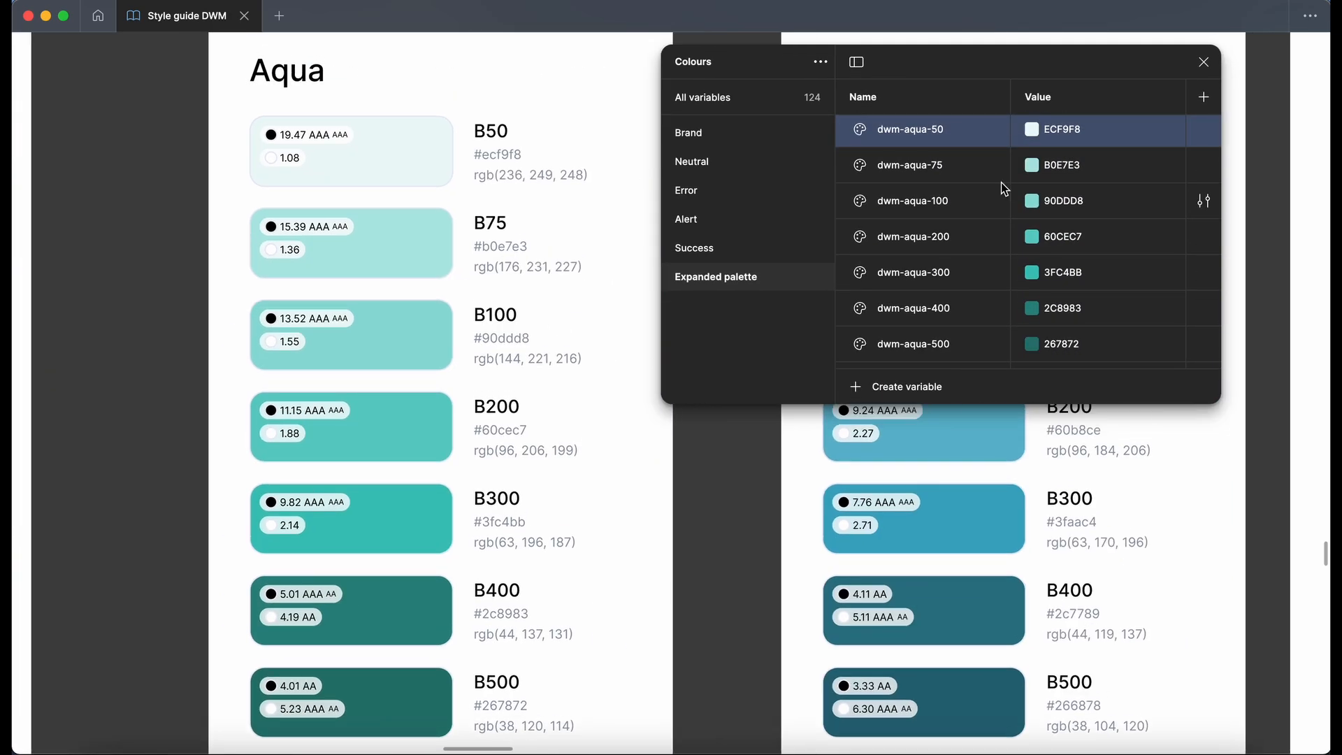
left_click(975, 343)
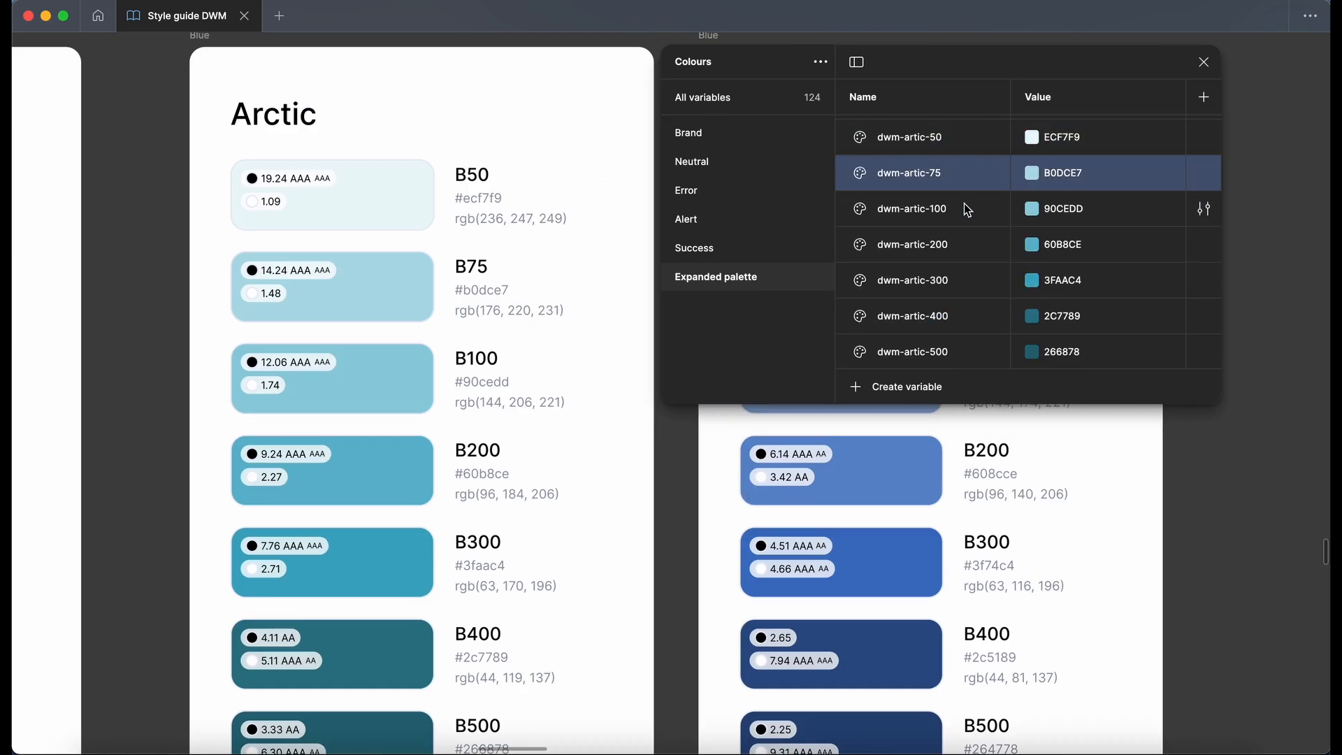
left_click(964, 206)
left_click(967, 244)
left_click(971, 279)
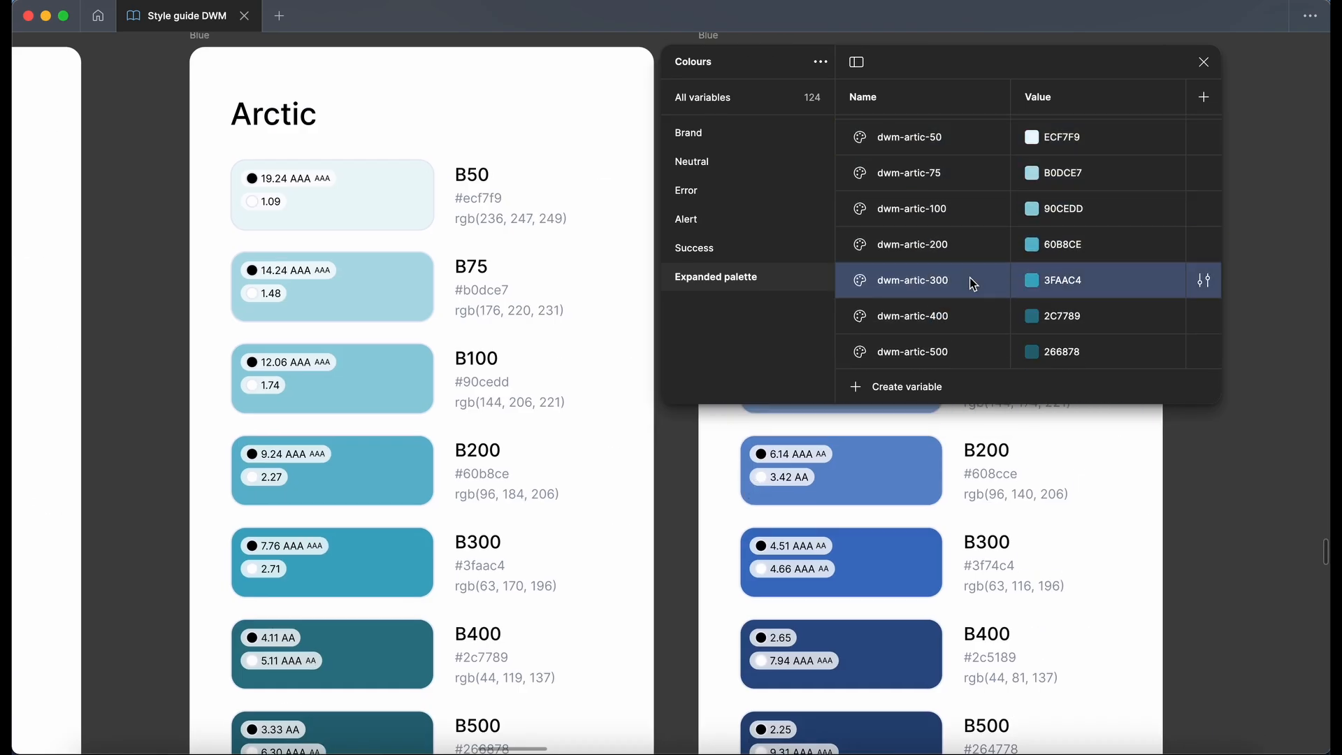
left_click(970, 312)
left_click(969, 338)
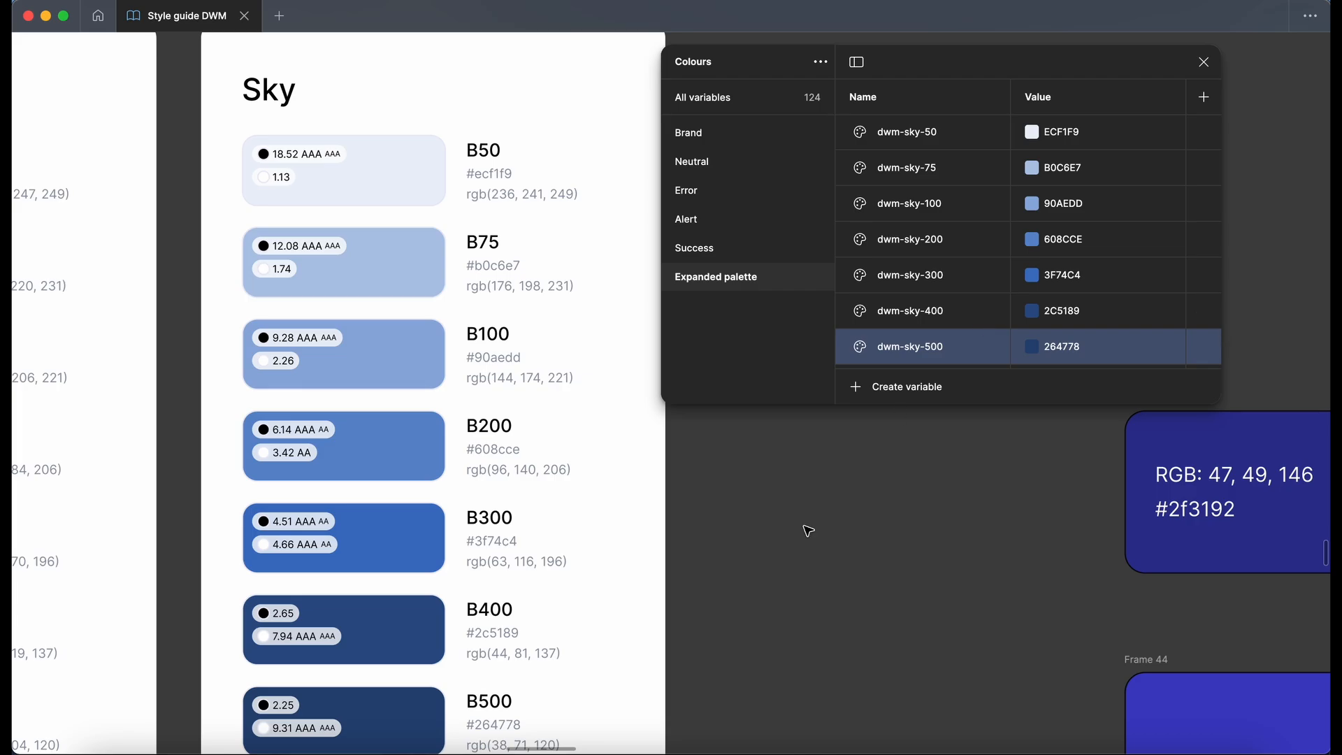
- Check the lavender, violet, magenta and plum variables against the hex codes on their palette cards
scroll(952, 282, "down", 1)
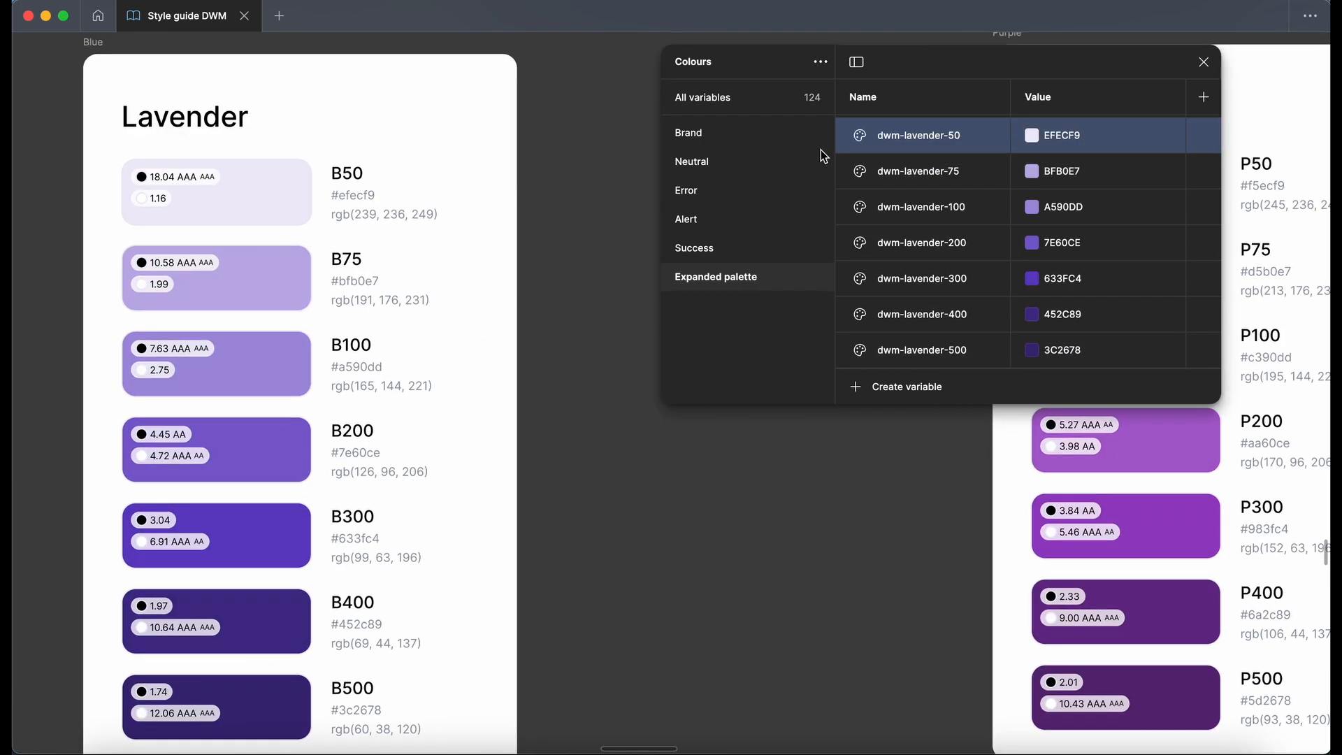
left_click(1006, 174)
left_click(973, 213)
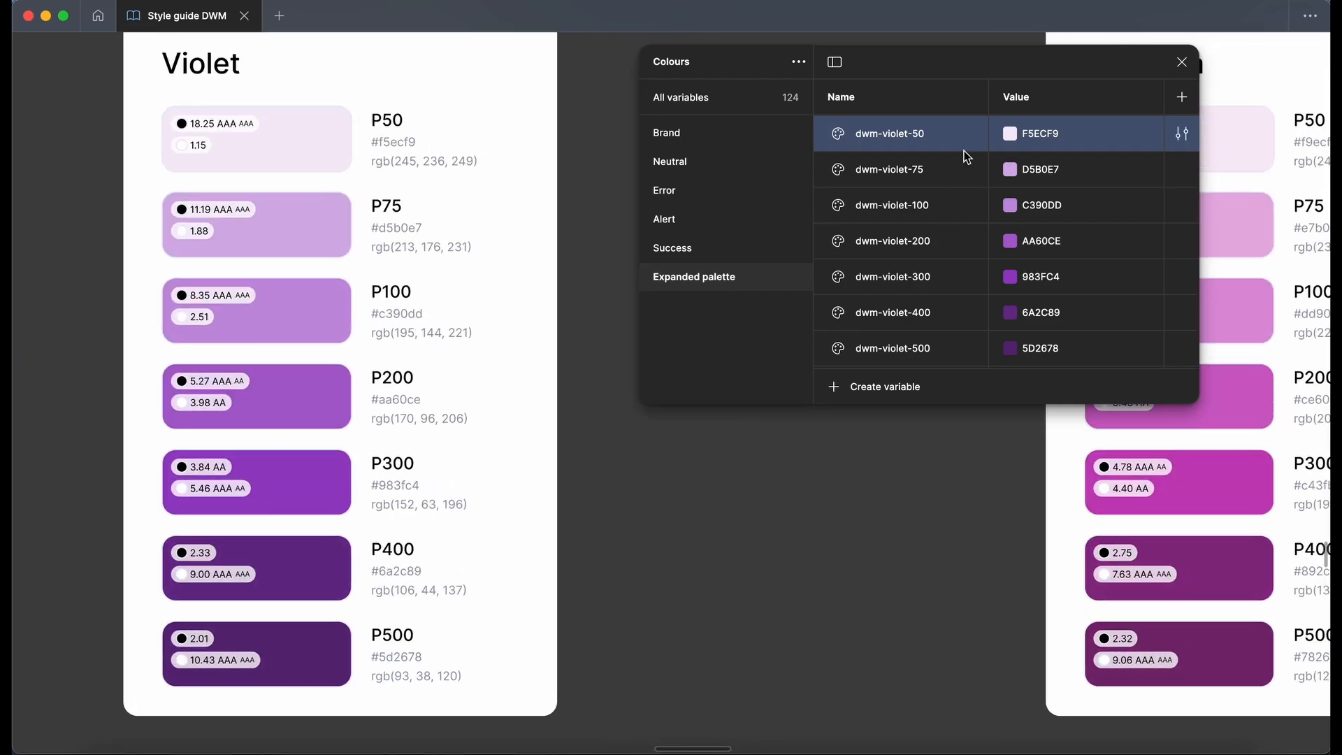
left_click(954, 206)
left_click(952, 241)
left_click(950, 274)
left_click(954, 312)
left_click(958, 350)
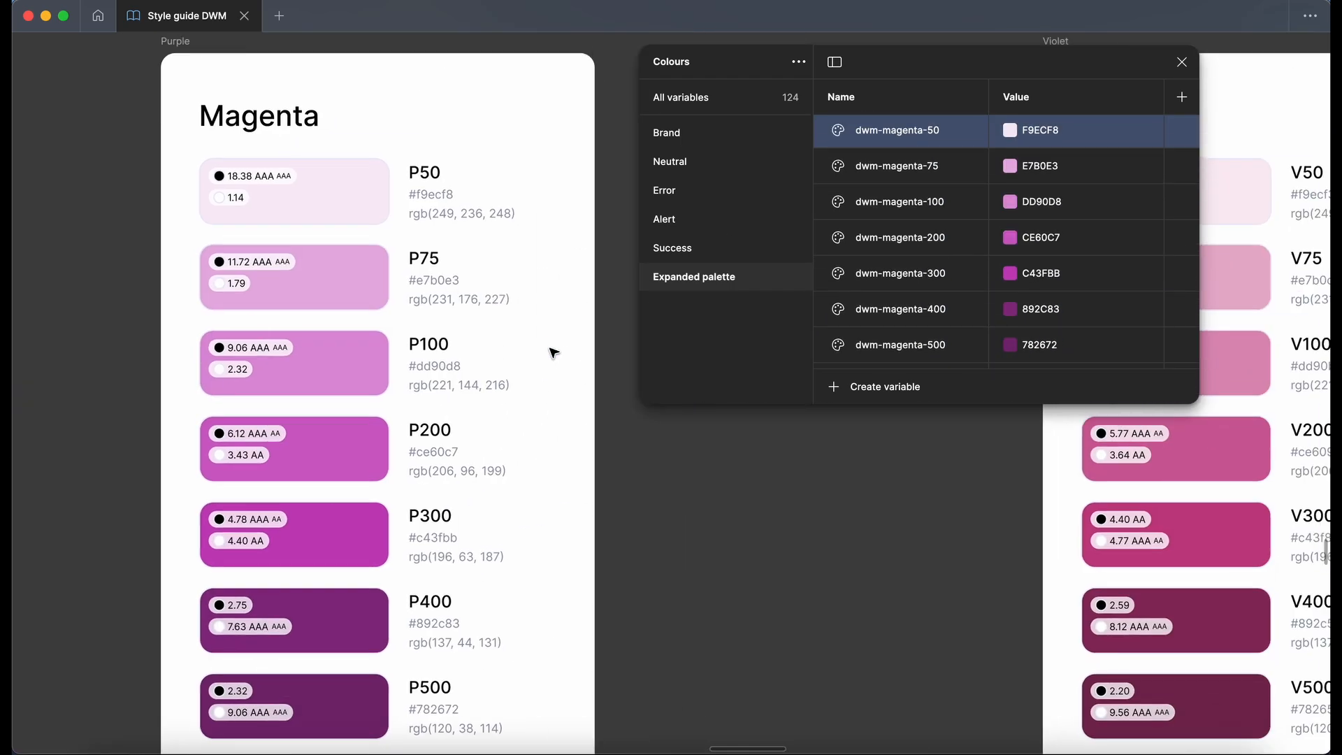
scroll(552, 350, "down", 1)
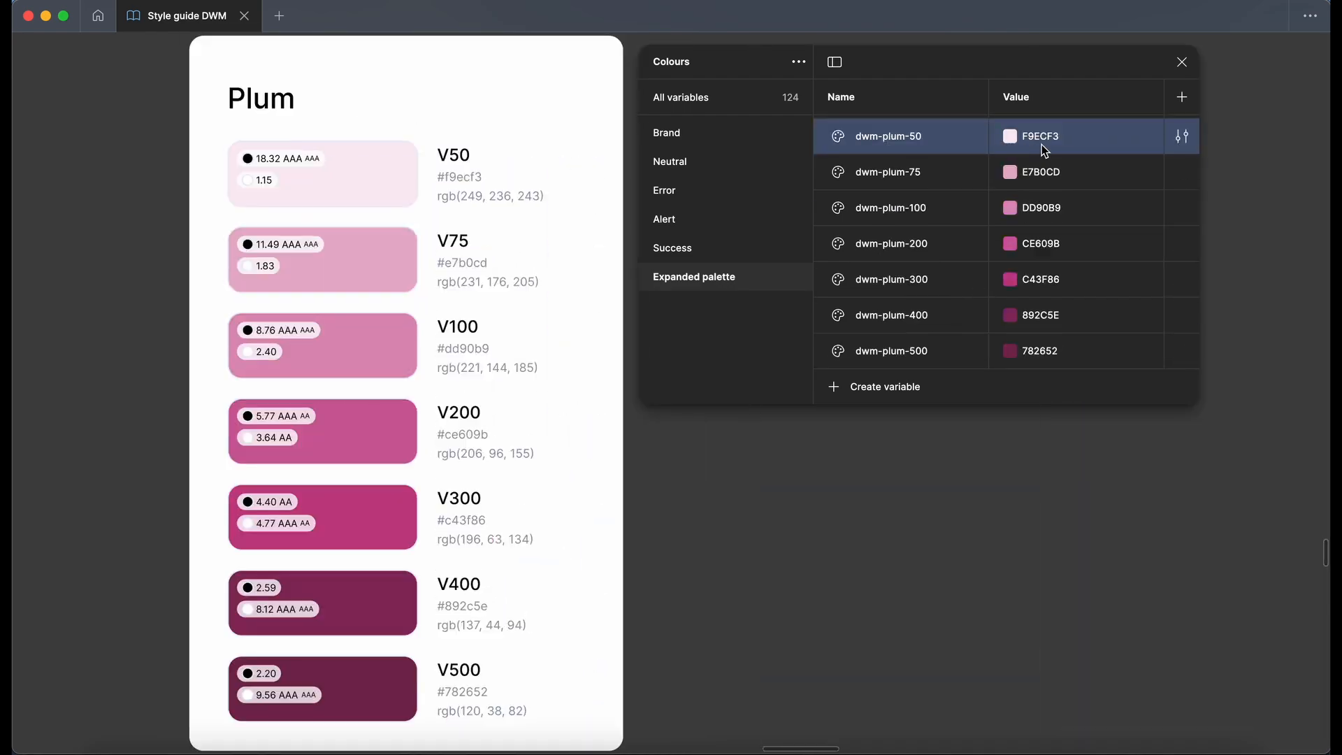
left_click(953, 242)
left_click(952, 279)
left_click(949, 316)
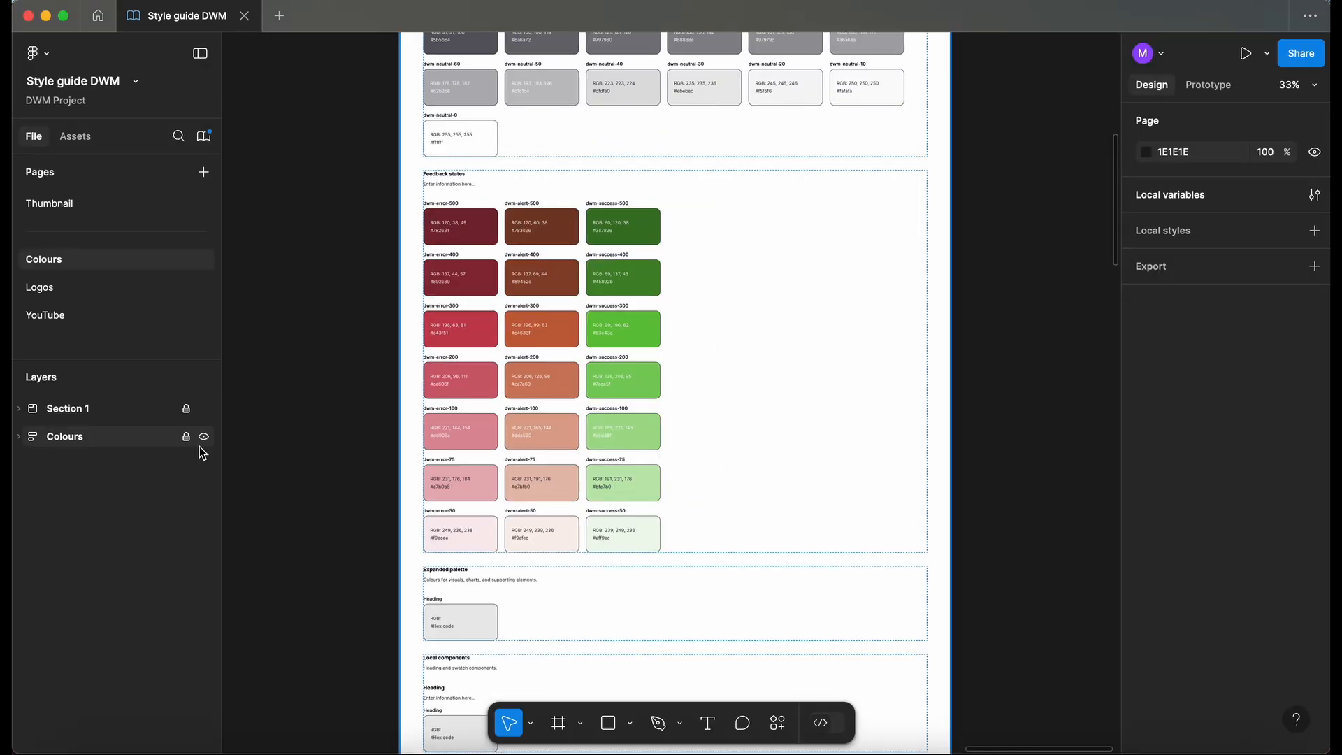
- Duplicate the placeholder swatch under Expanded palette in the Colours frame to make seven, and fill the swatches with the caramel variables
left_click(454, 622)
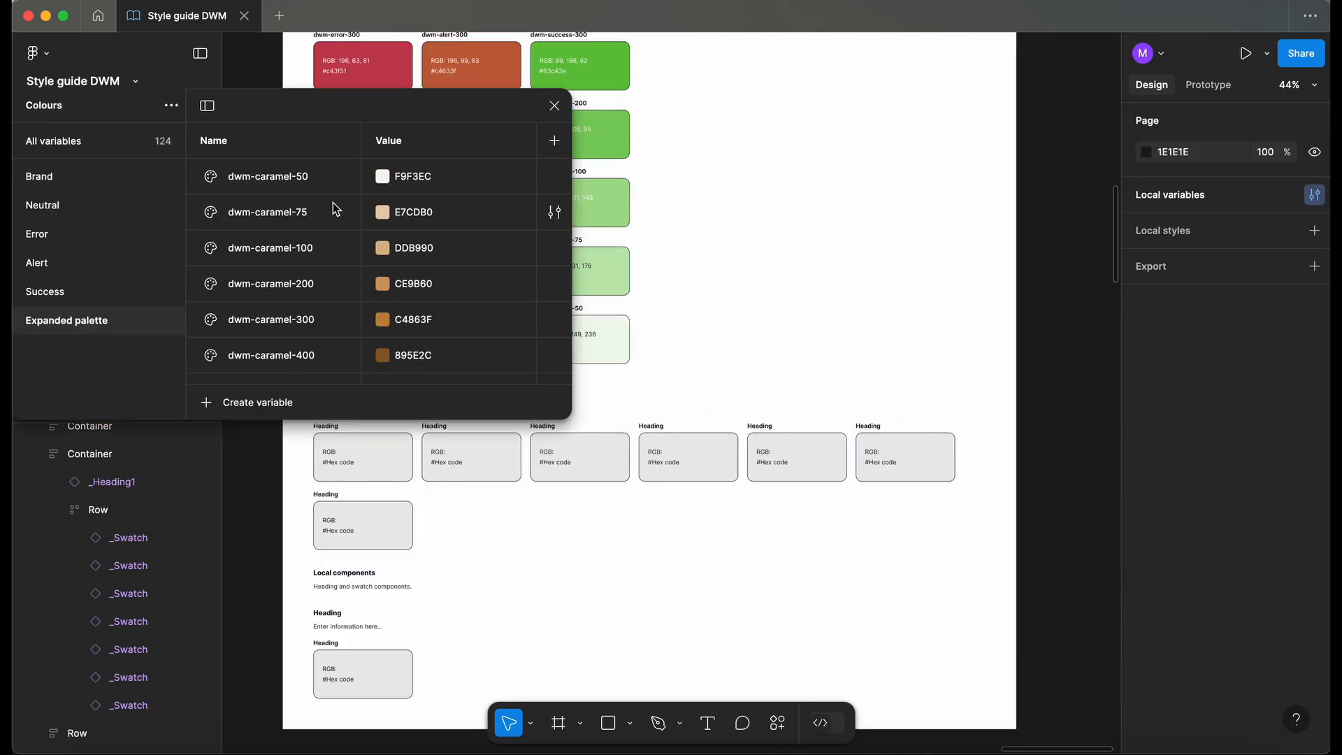
scroll(332, 207, "up", 2)
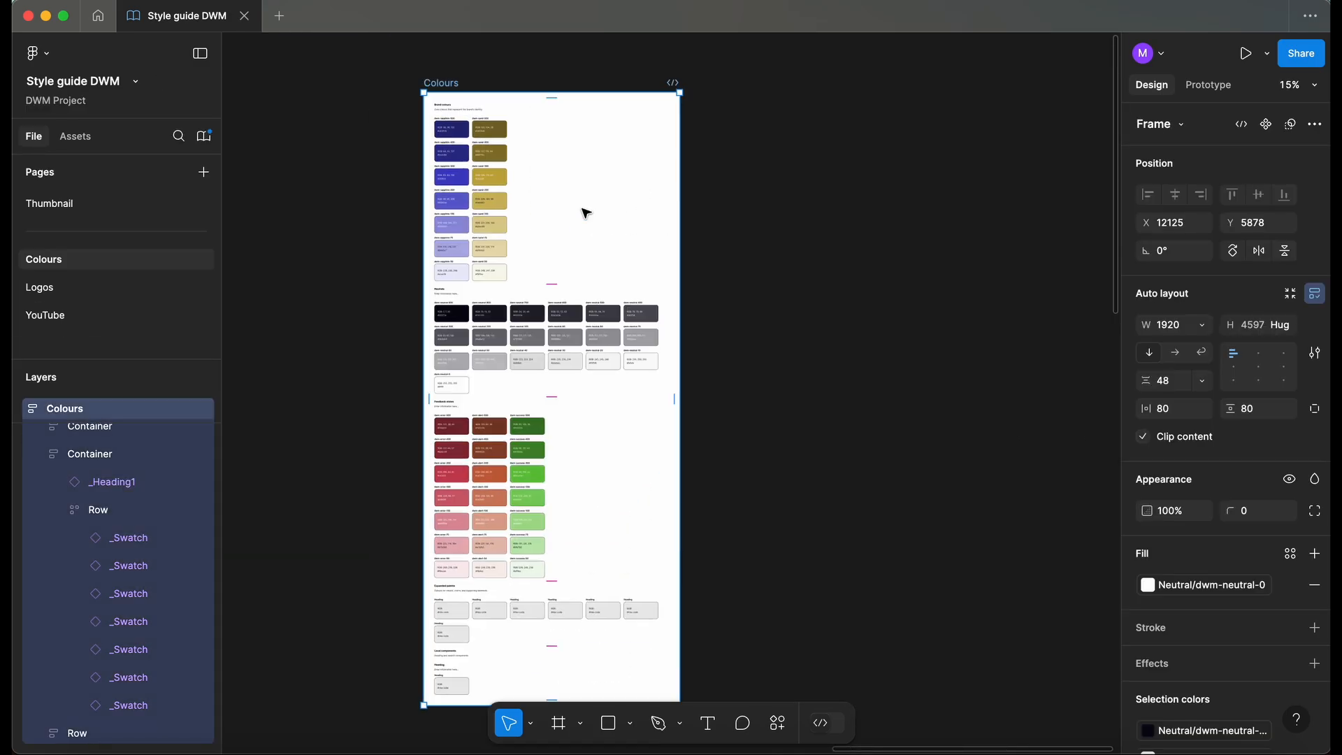
key("Return")
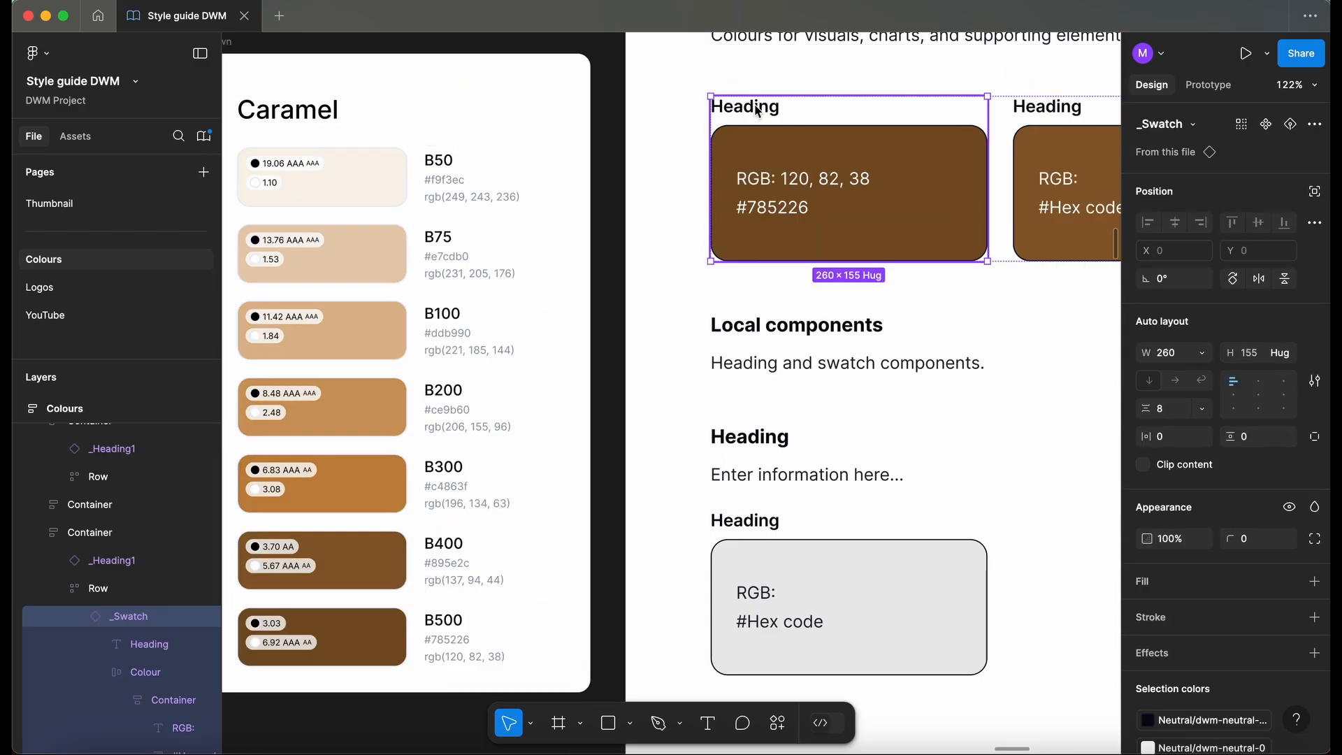
- Title the Expanded palette swatches with their variable names, such as dwm-caramel-200, and delete the copied B300 reference swatch
key("Return")
type("dwm-caramel-200")
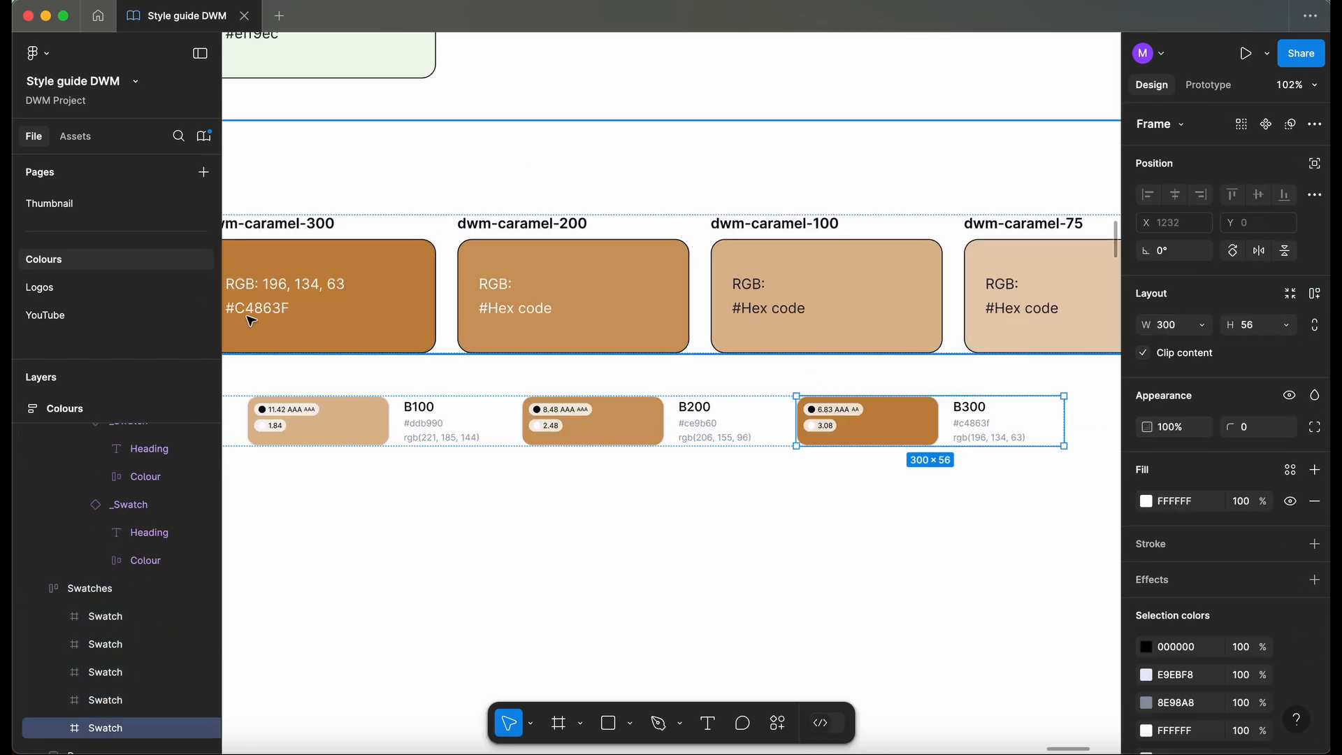
key("Delete")
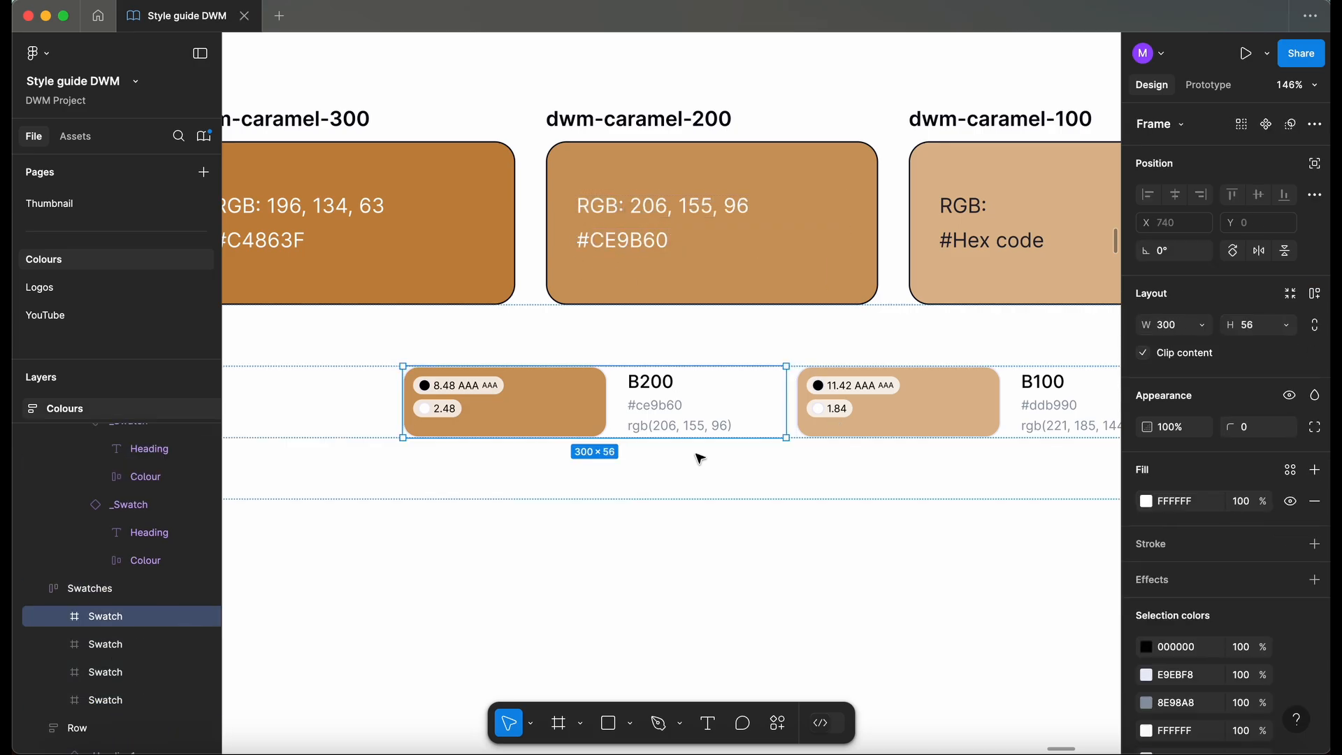
- Fill in the RGB and hex codes of the caramel 100, 75 and 50 swatches, including #DDB990, #E7CDB0 and #F9F3EC, removing the used reference swatches
left_click(695, 456)
scroll(673, 463, "right", 5)
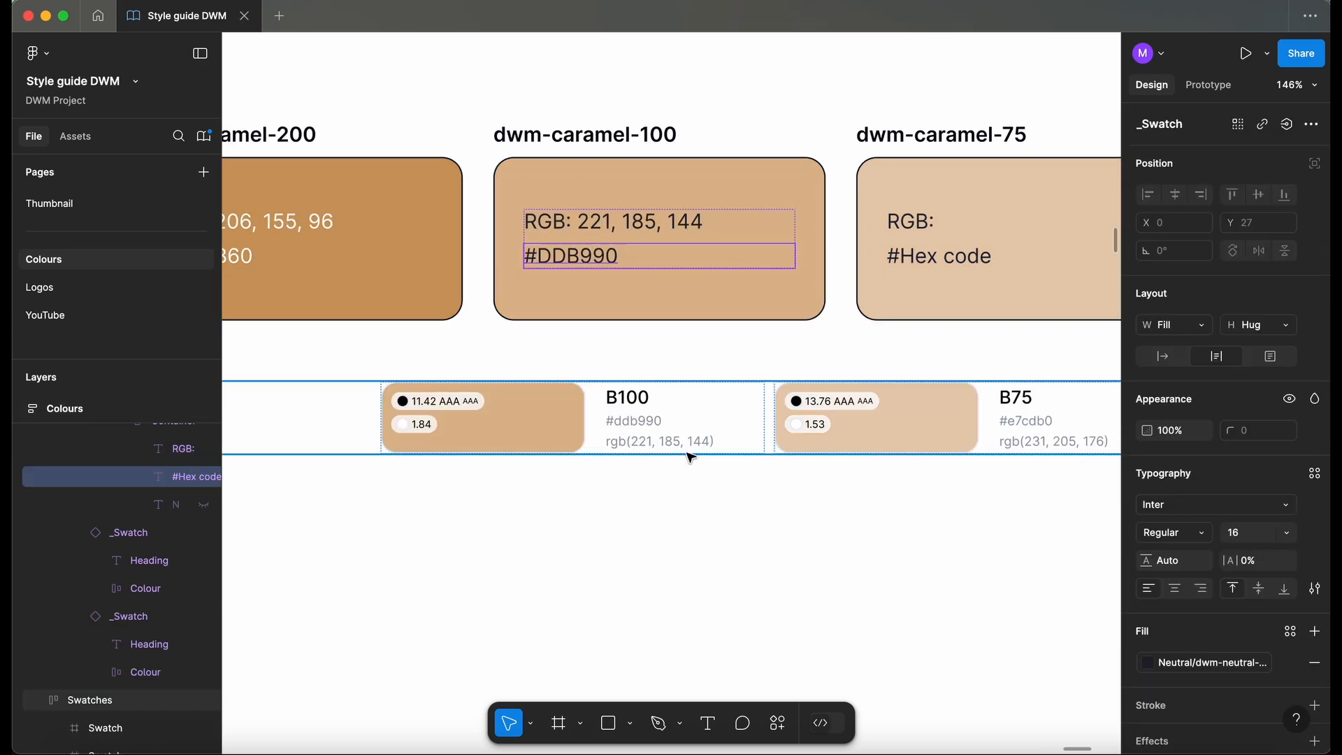
left_click(689, 453)
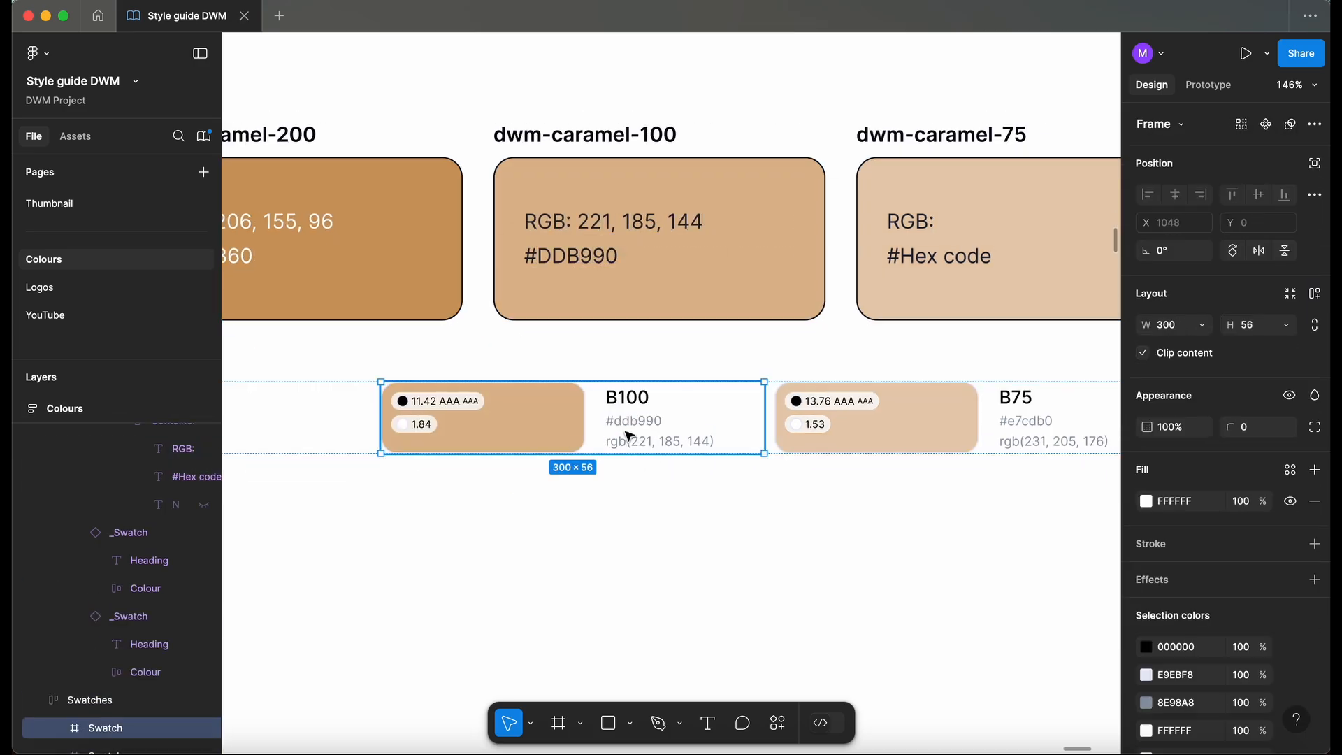
key("Escape")
scroll(631, 433, "right", 5)
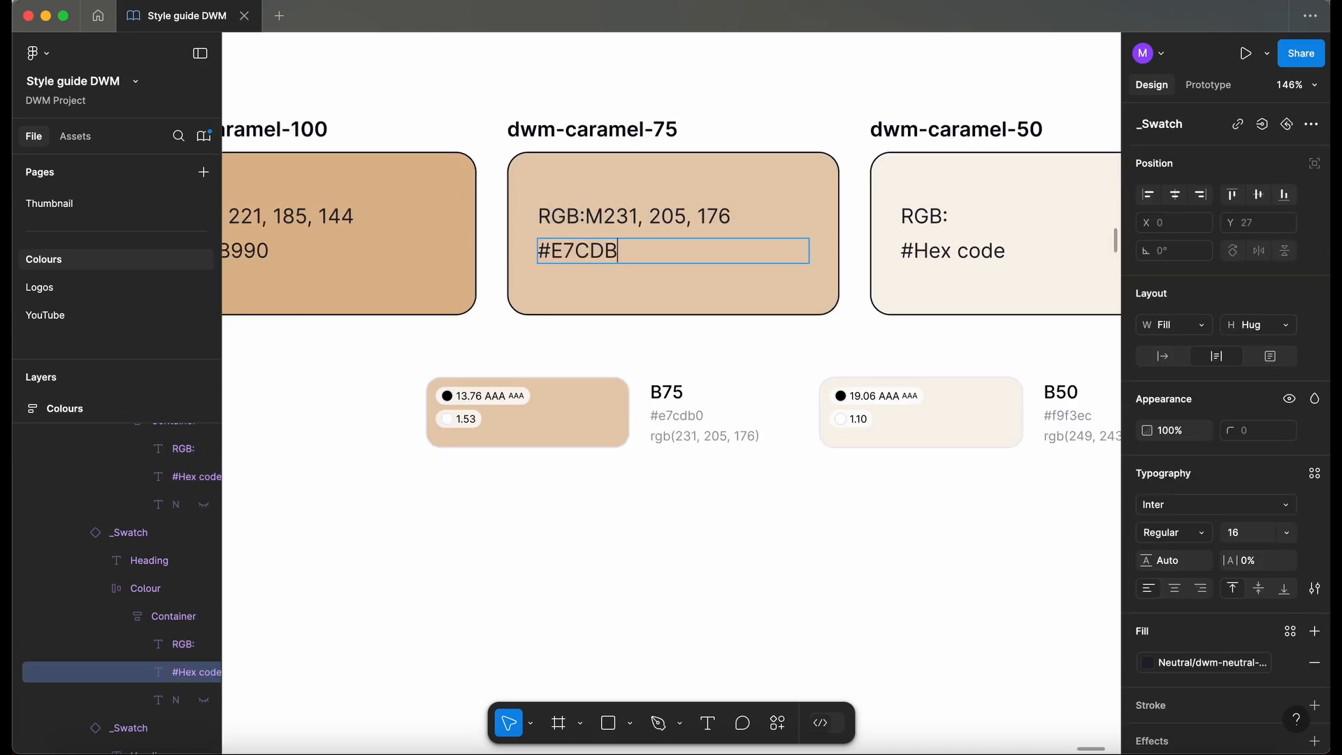
type("0")
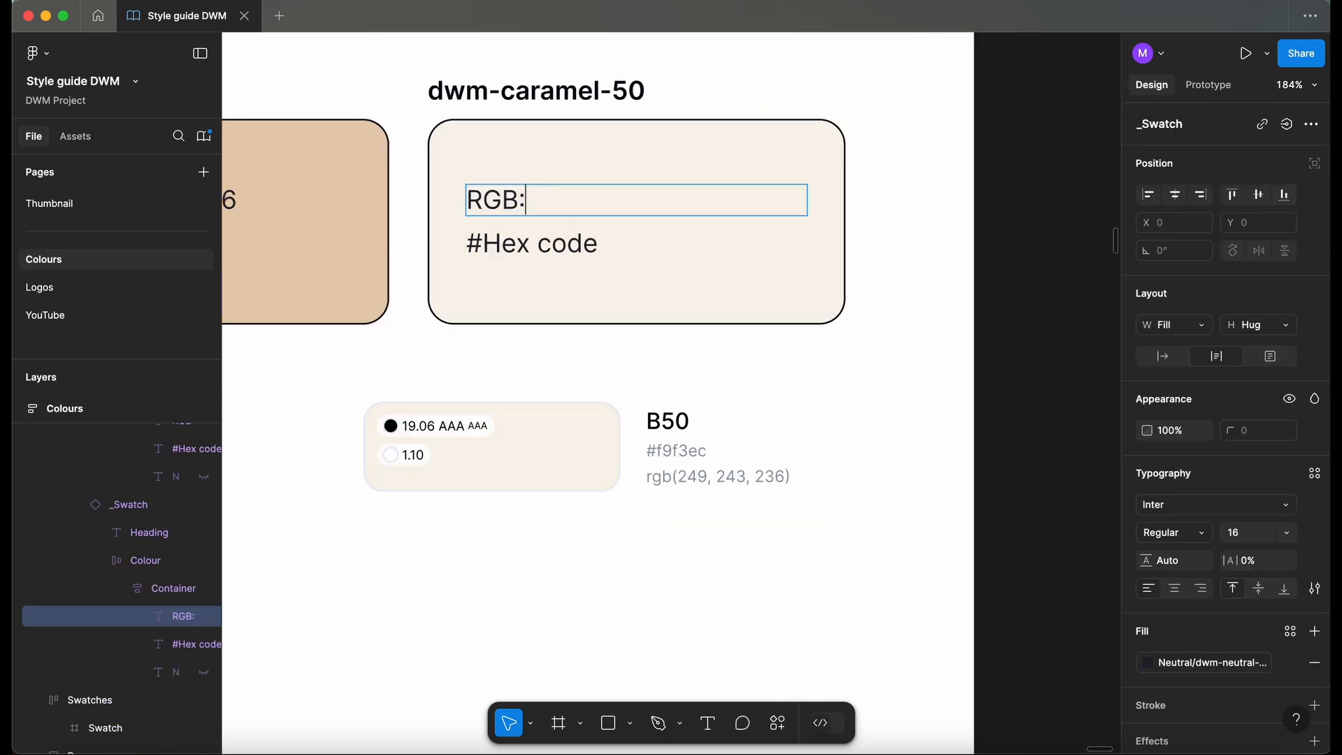
left_click(641, 484)
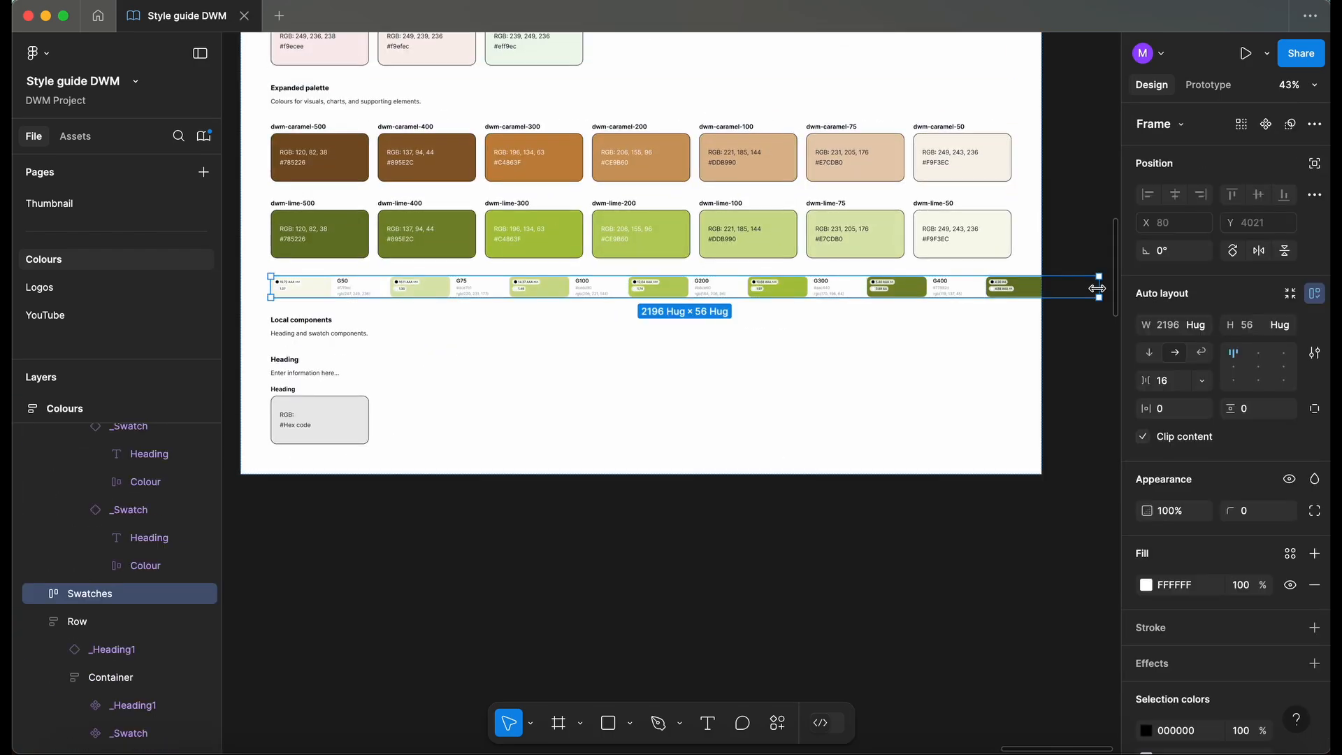
- Replace the RGB and hex codes on the lime 500, 400, 300 and 200 swatches with their reference values: #687827, #77892D, #AAC440 and #B8CE60
left_click(448, 287)
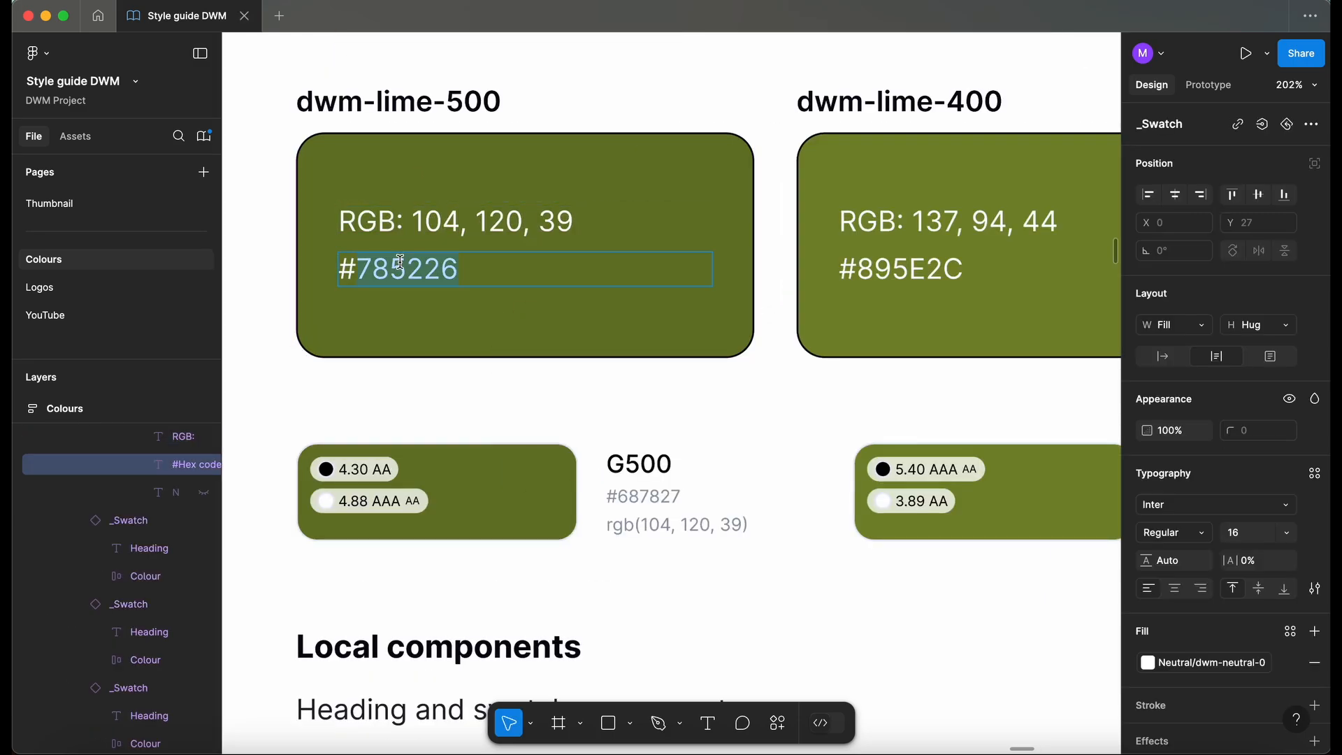
type("687827")
left_click(505, 495)
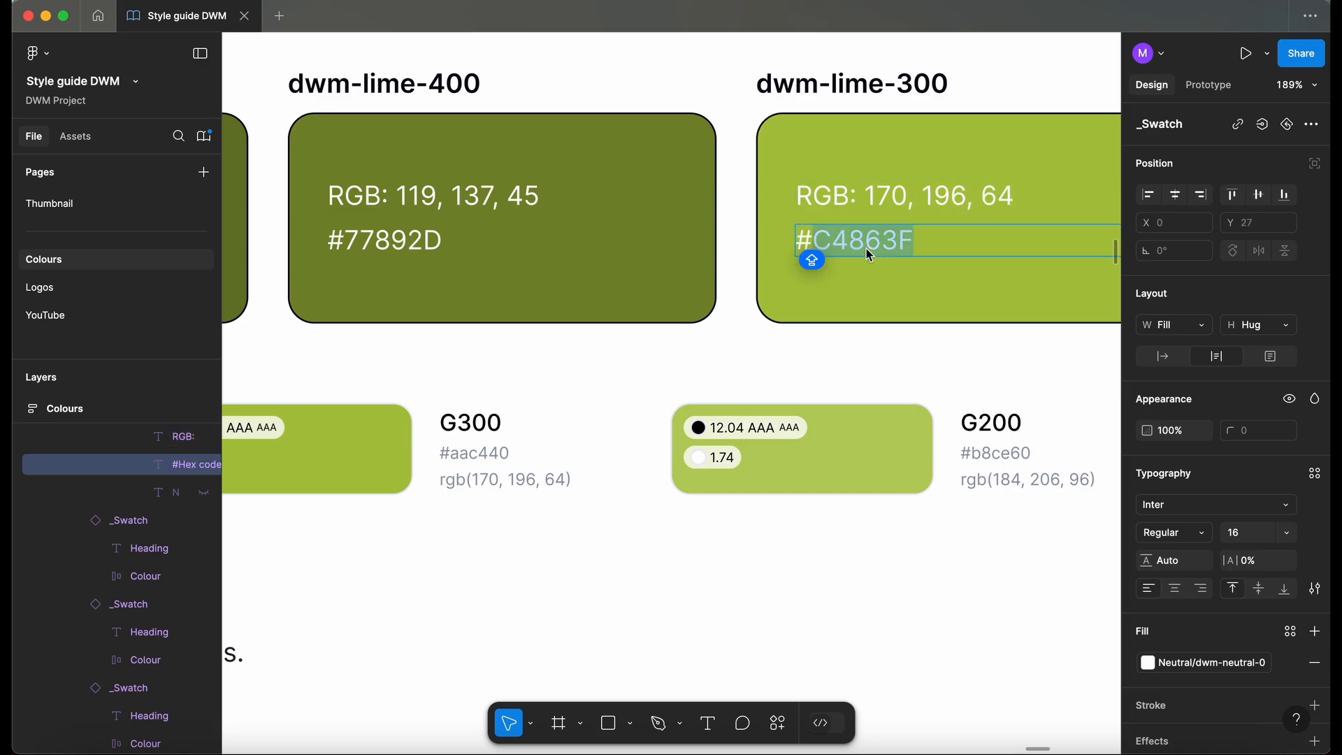
type("#AAC440")
left_click(553, 489)
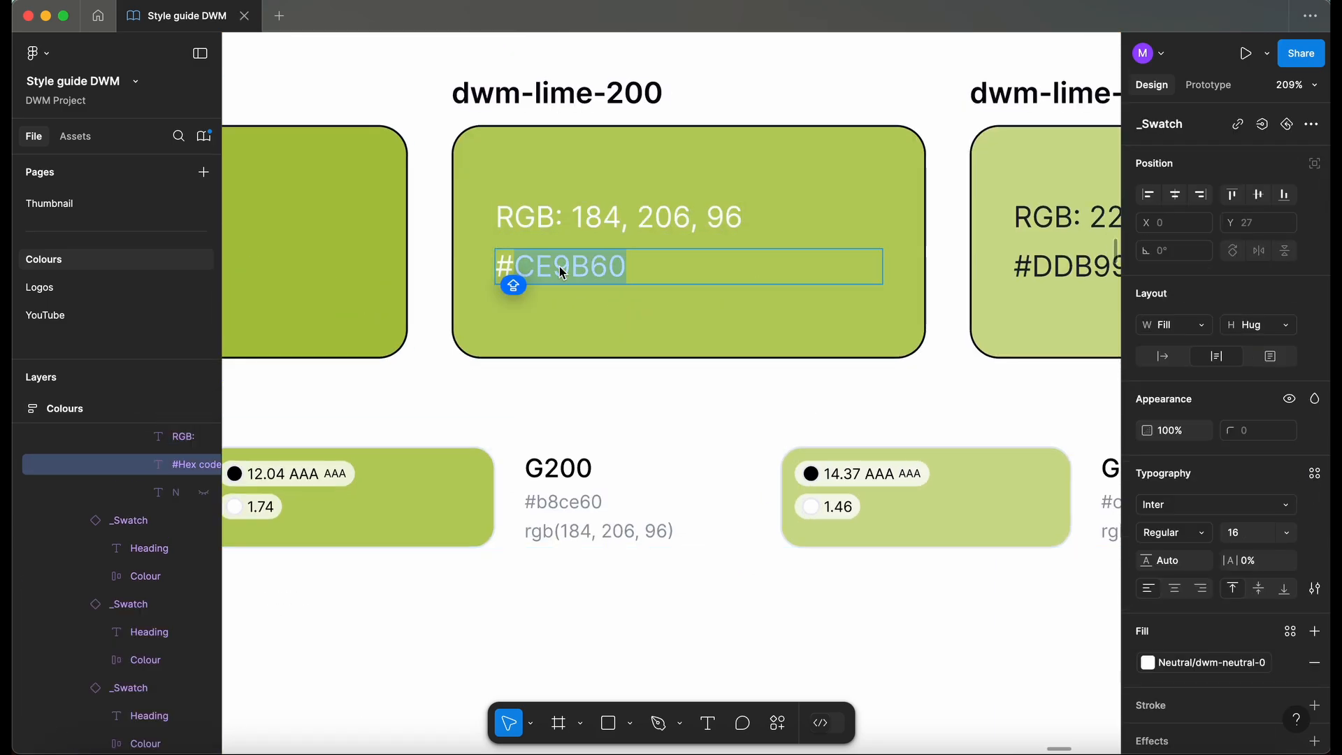
type("B8CE60")
left_click(568, 507)
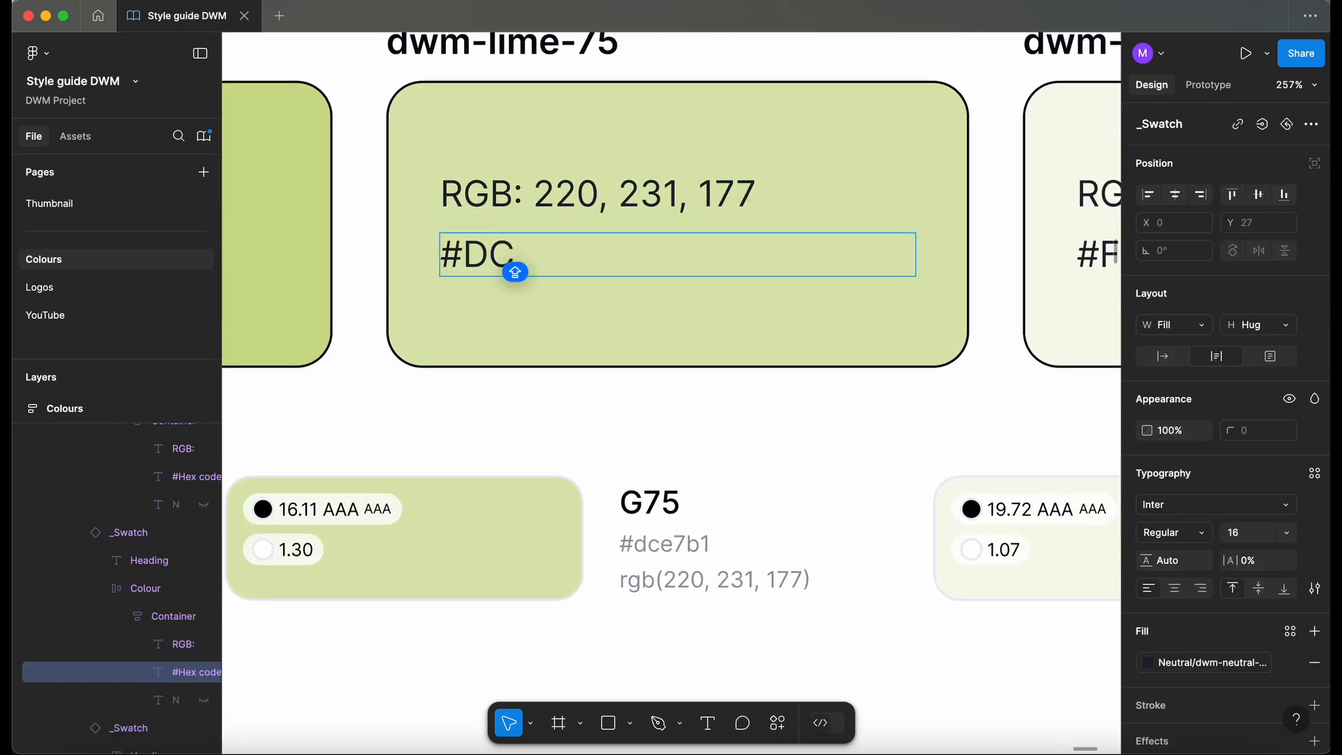
- Set the lime-75 swatch's text to RGB 220, 231, 177 and #DCE7B1, and the lime-50 swatch's to RGB 247, 249, 236 and #F7F9EC
type("E7B1")
left_click(525, 530)
scroll(586, 275, "left", 1)
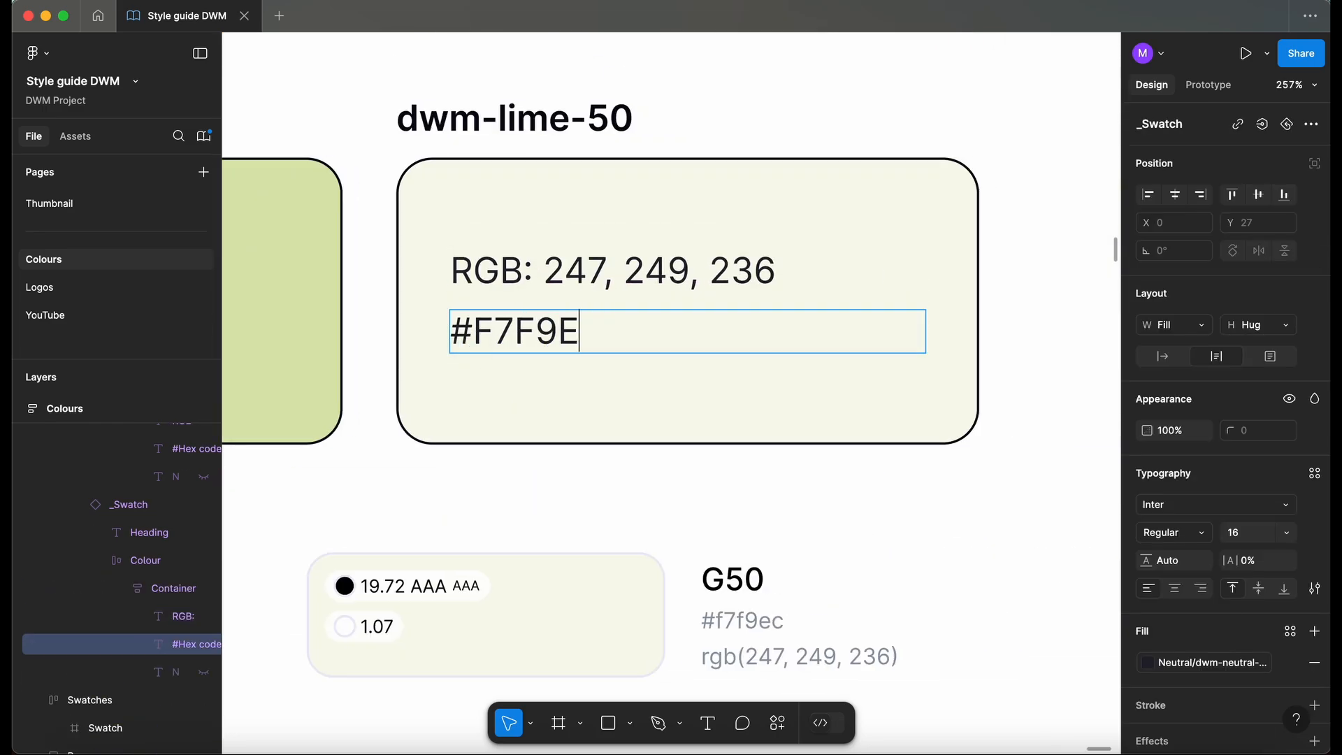
type("C")
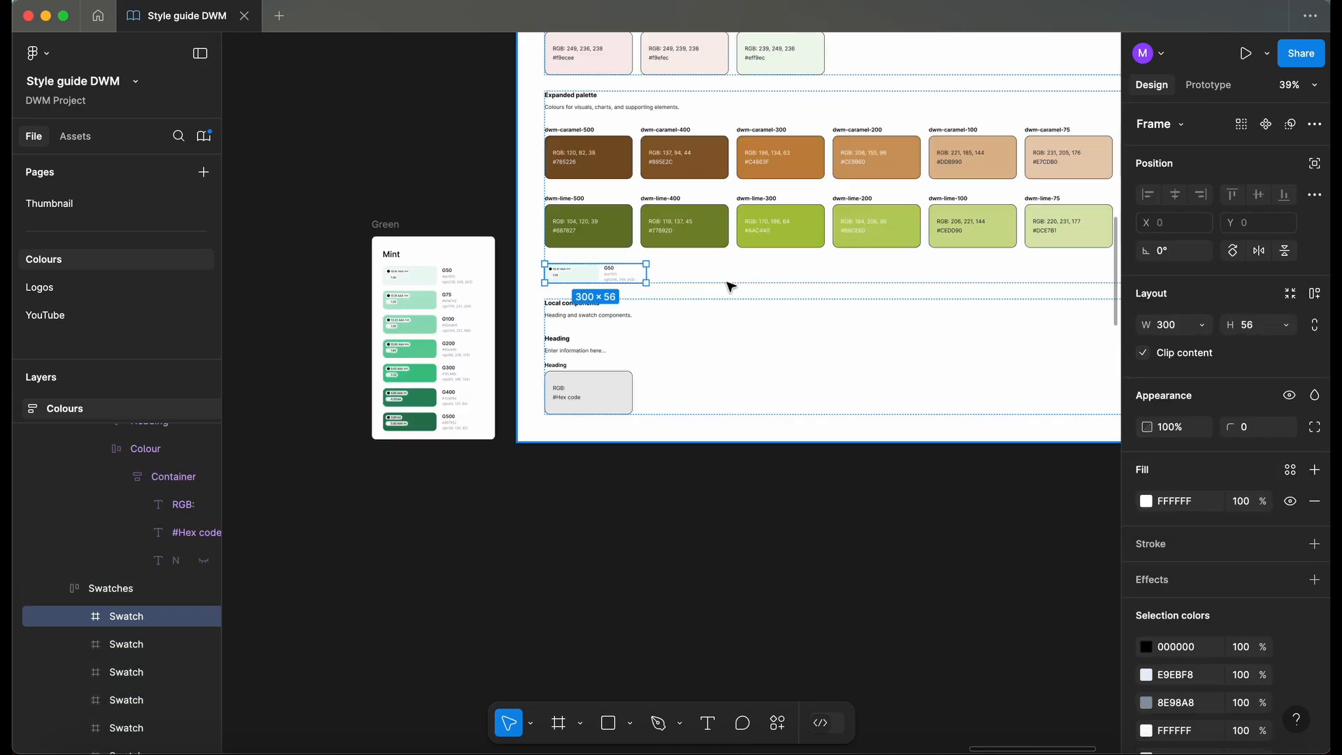
- Set the mint-75 text to RGB 176, 231, 205 and #B0E7CD, and the mint-50 text to RGB 236, 249, 243 and #ECF9F3, deleting the references
left_click(1052, 262)
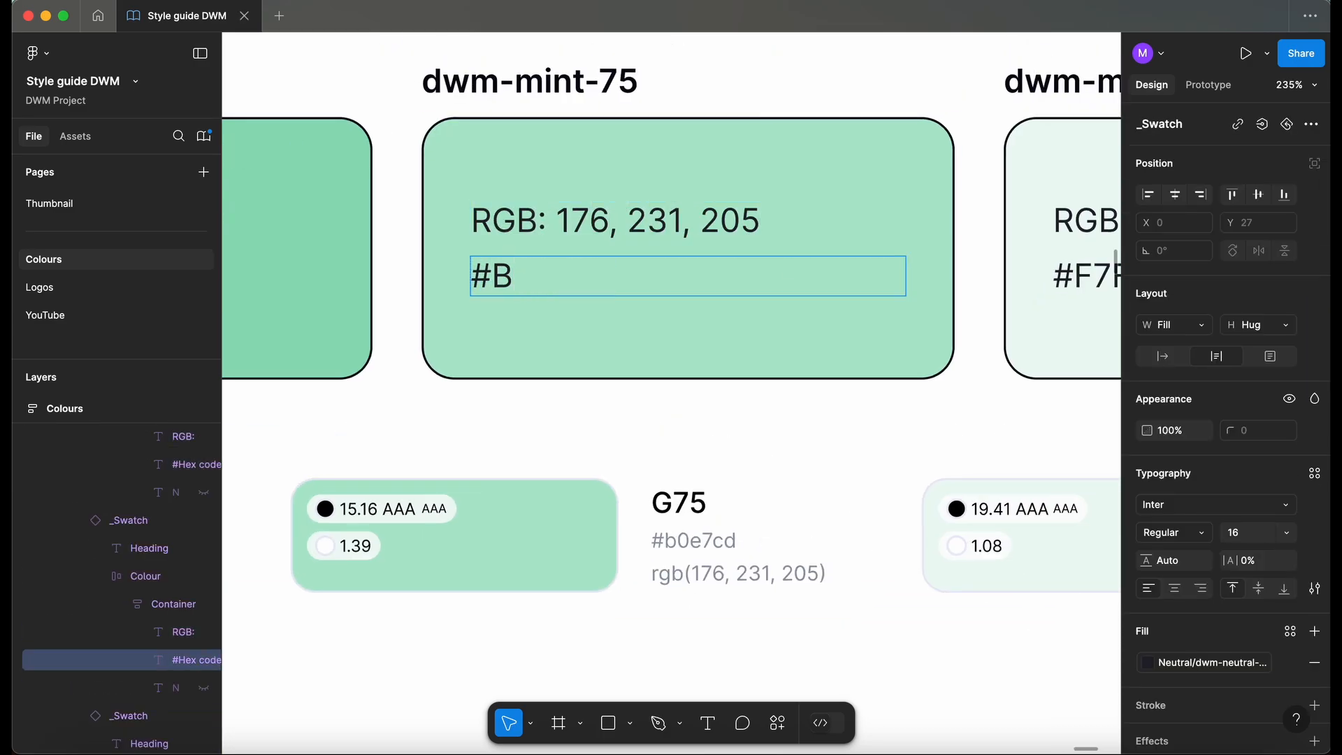
type("0E7CD")
left_click(606, 547)
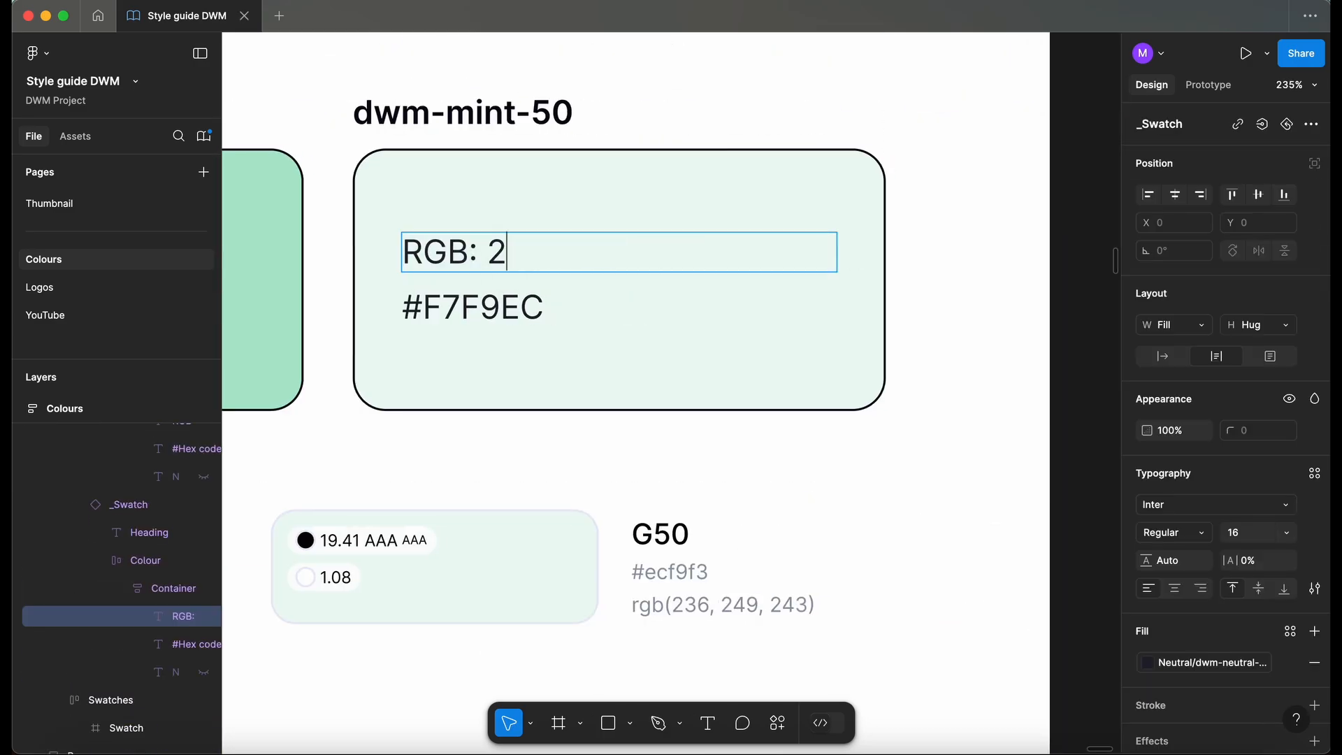
type("CF9F3")
left_click(501, 565)
key("Delete")
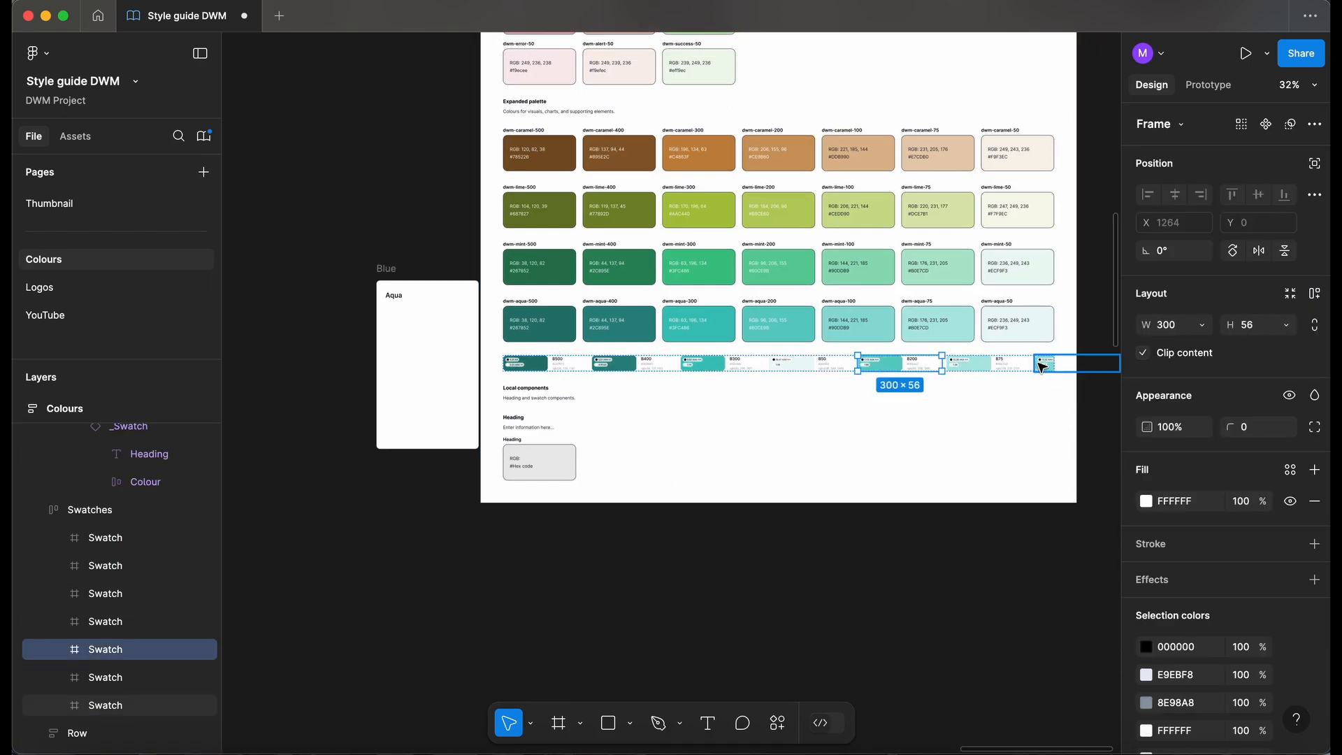
- Update the aqua 500, 400, 300 and 200 swatches' RGB and hex codes from the reference row: #267872, #2C8983, #3FC4BB and #60CEC7
double_click(451, 276)
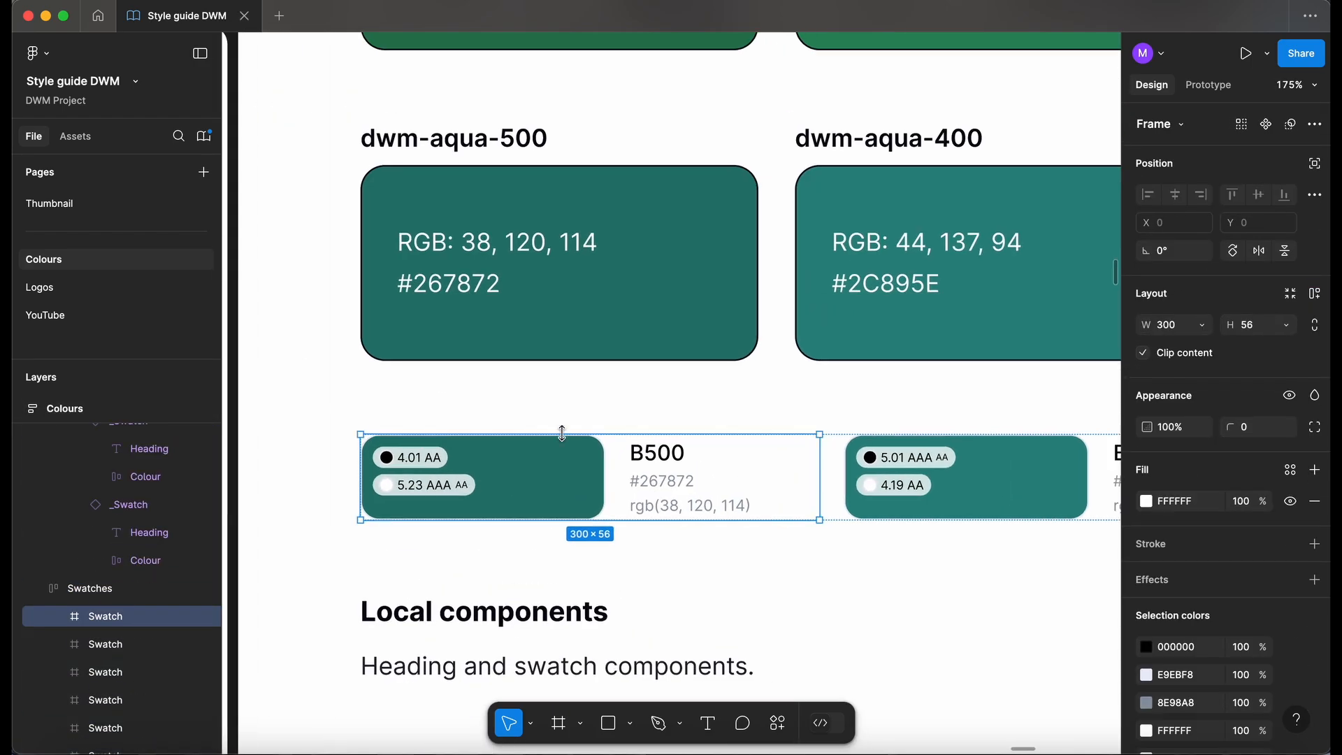
double_click(761, 279)
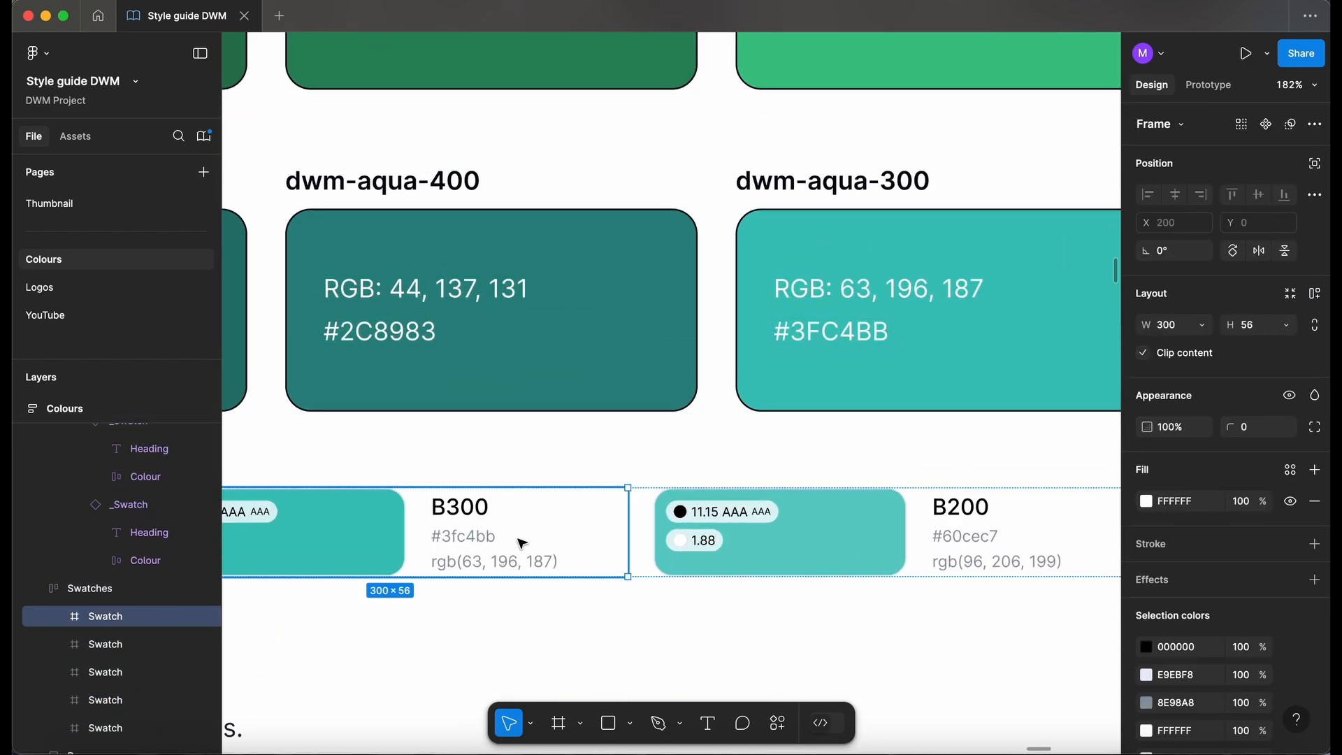
scroll(521, 543, "down", 5)
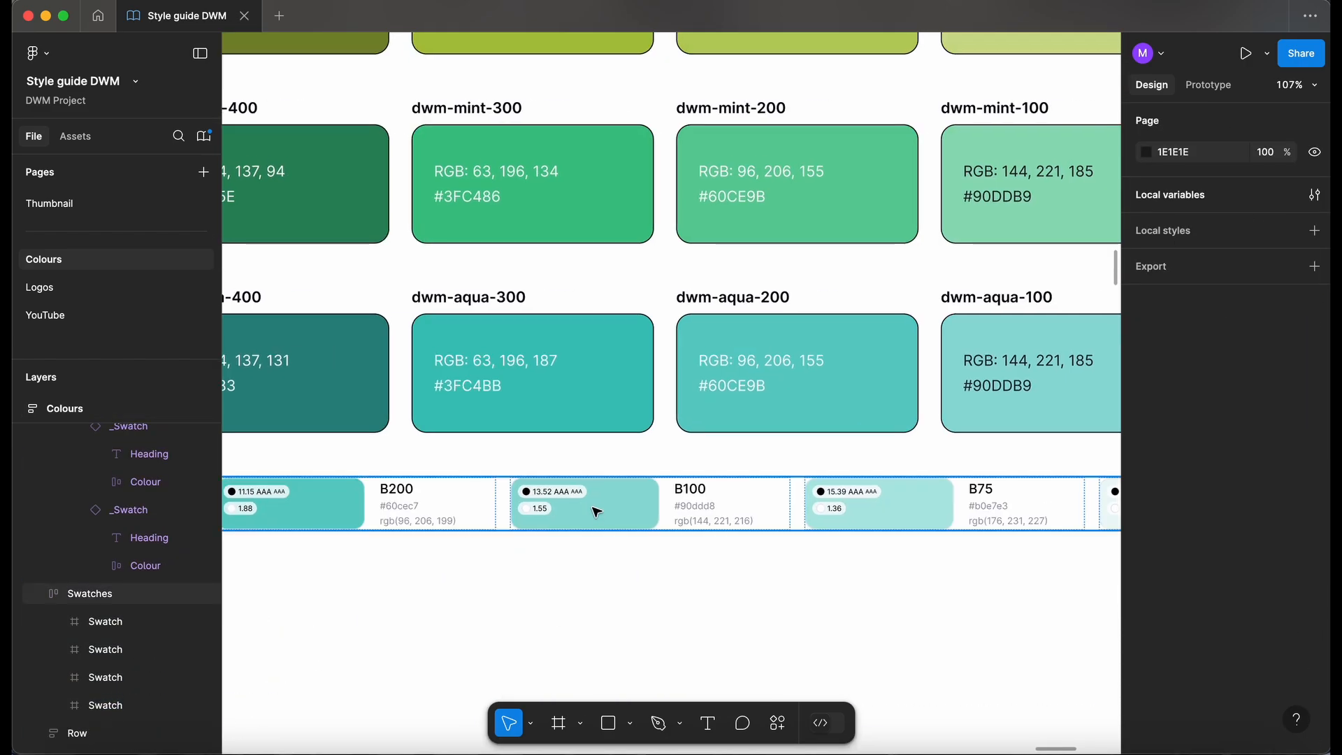
scroll(521, 543, "up", 5)
left_click(731, 419)
left_click(648, 546)
scroll(647, 554, "right", 5)
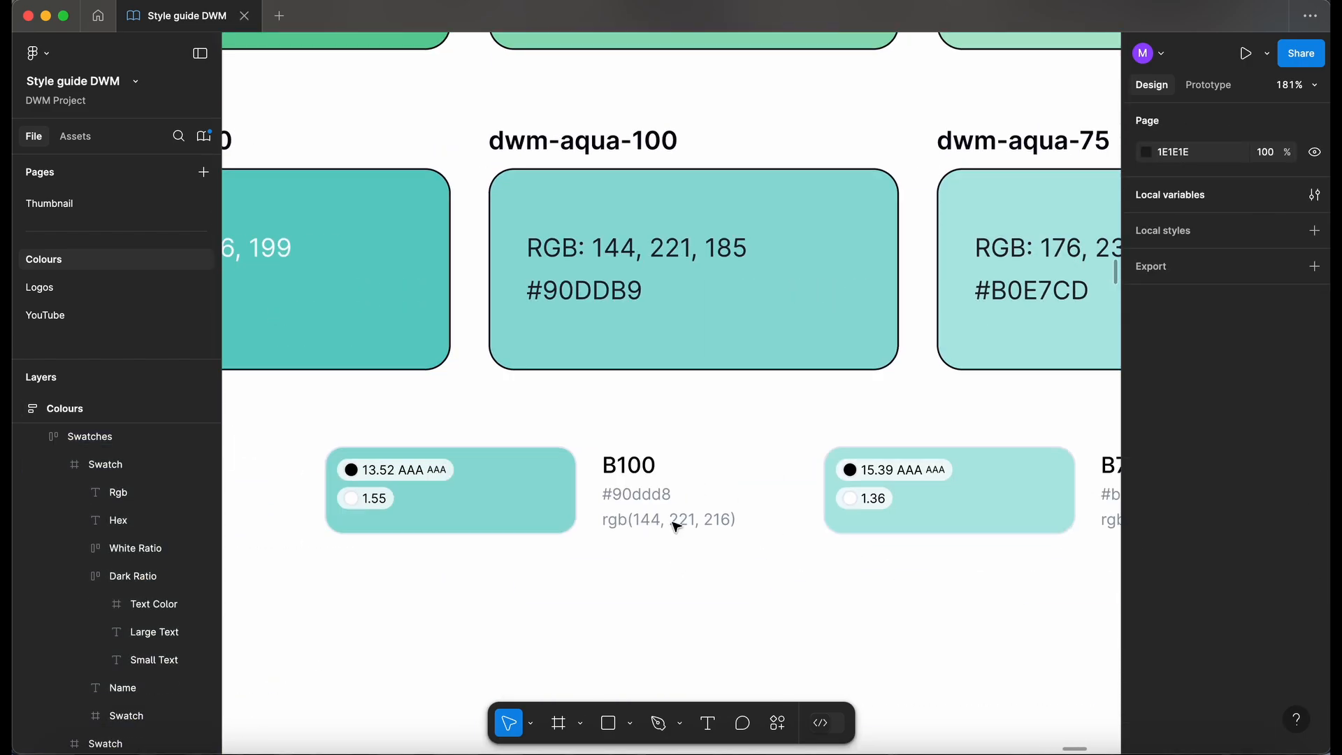
- Set the RGB and hex codes on the aqua 100, 75 and 50 swatches, using #90DDD8, #B0E7E3 and #ECF9F8, and delete the used reference swatches
scroll(673, 536, "right", 5)
double_click(727, 321)
left_click(557, 556)
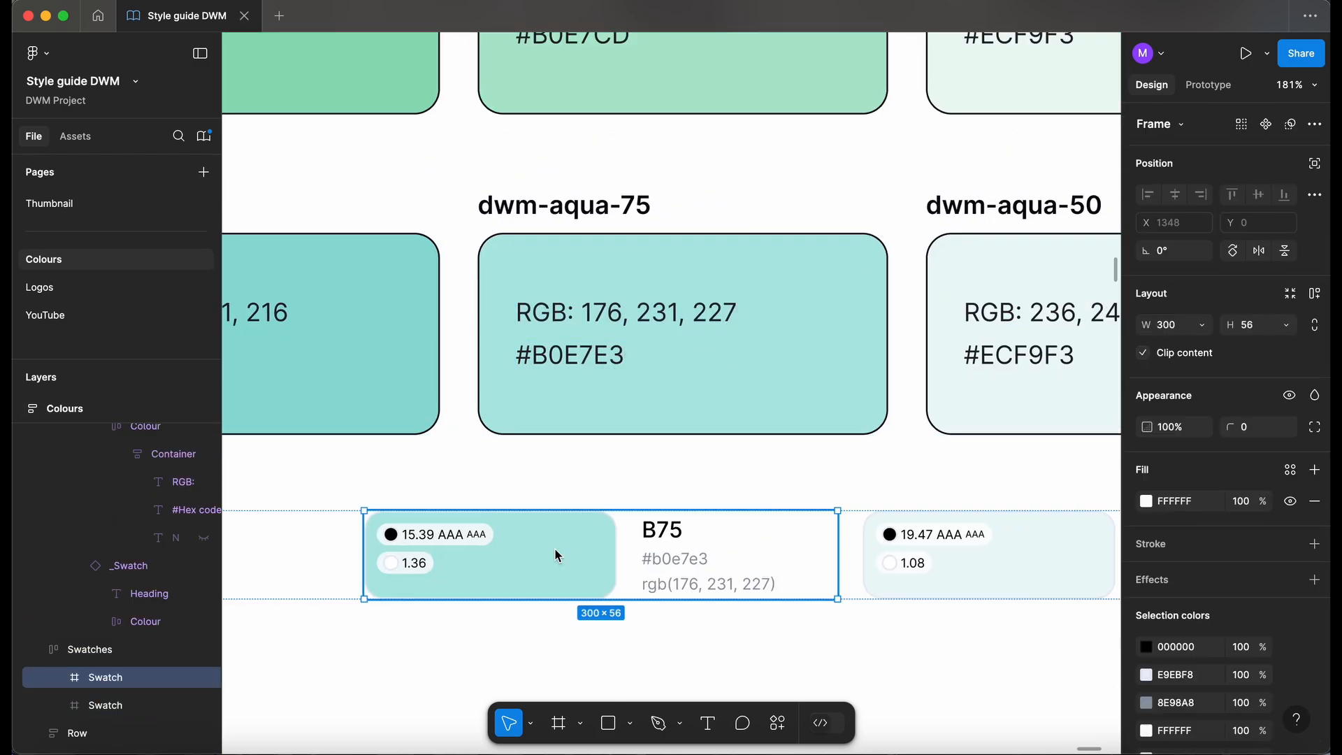
scroll(691, 577, "right", 5)
double_click(629, 384)
key("BackSpace")
type("8")
left_click(685, 538)
key("Delete")
- Duplicate the aqua swatch row, bring the Arctic palette card beside the Colours frame, and retitle the copied swatches as dwm-arctic-500 through dwm-arctic-50
key("ctrl+z")
scroll(685, 519, "down", 10)
scroll(615, 372, "left", 5)
scroll(680, 315, "up", 5)
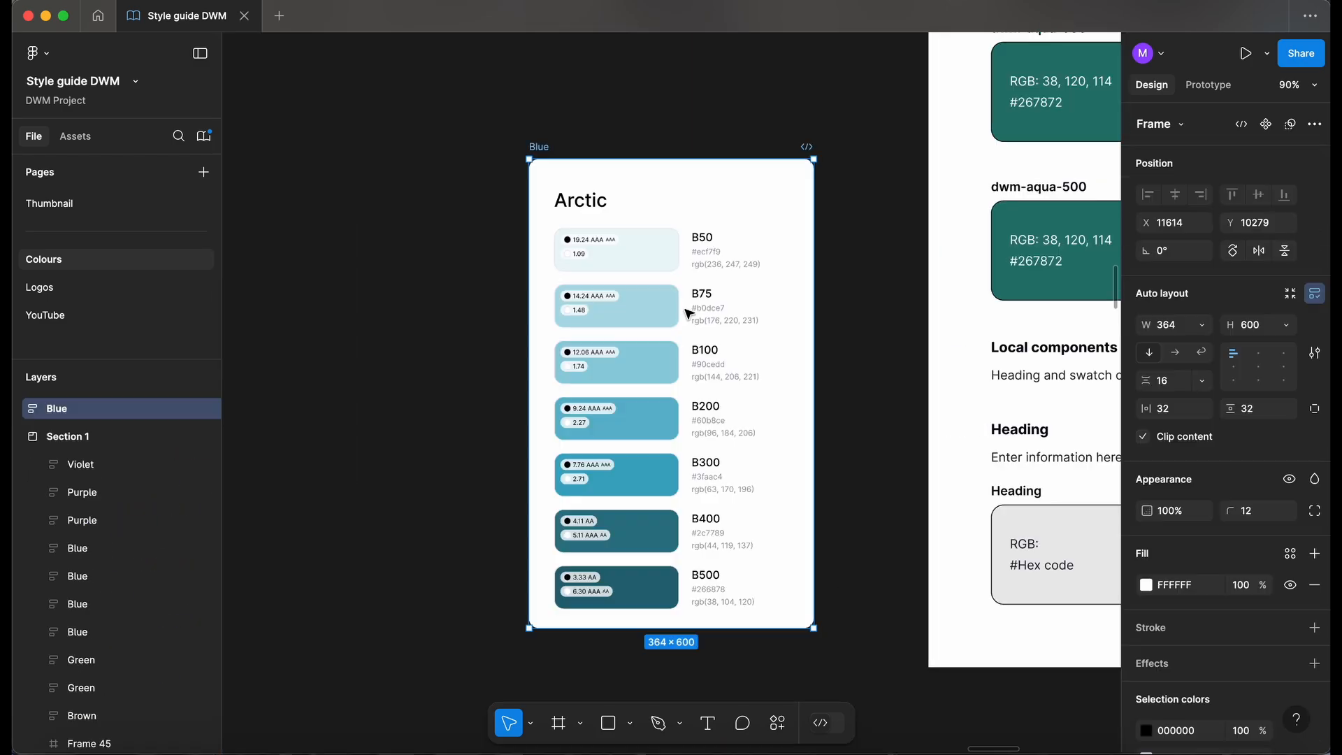
scroll(798, 218, "up", 5)
double_click(707, 233)
type("ARTIC")
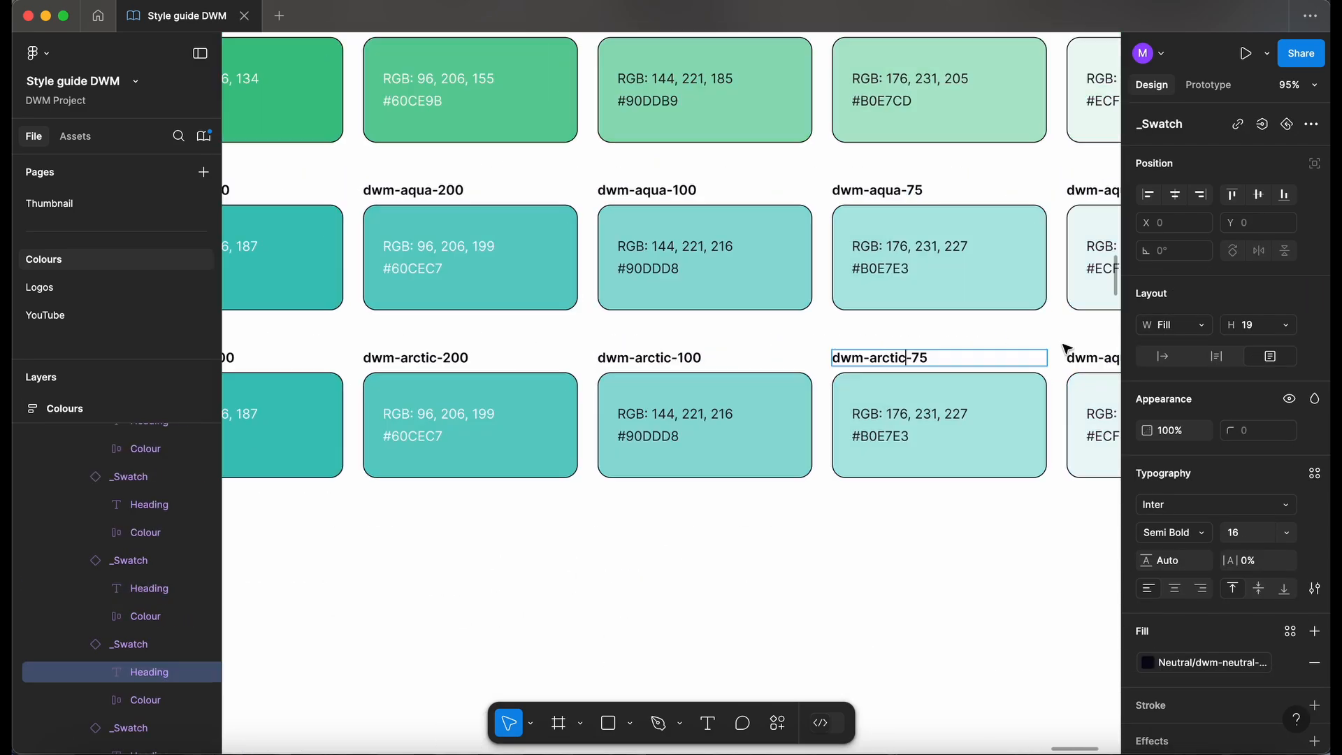
- Look up the arctic variables in the Expanded palette group and apply them as fills to the arctic swatches
scroll(799, 275, "down", 5)
left_click(1147, 613)
type("arc")
scroll(434, 291, "up", 2)
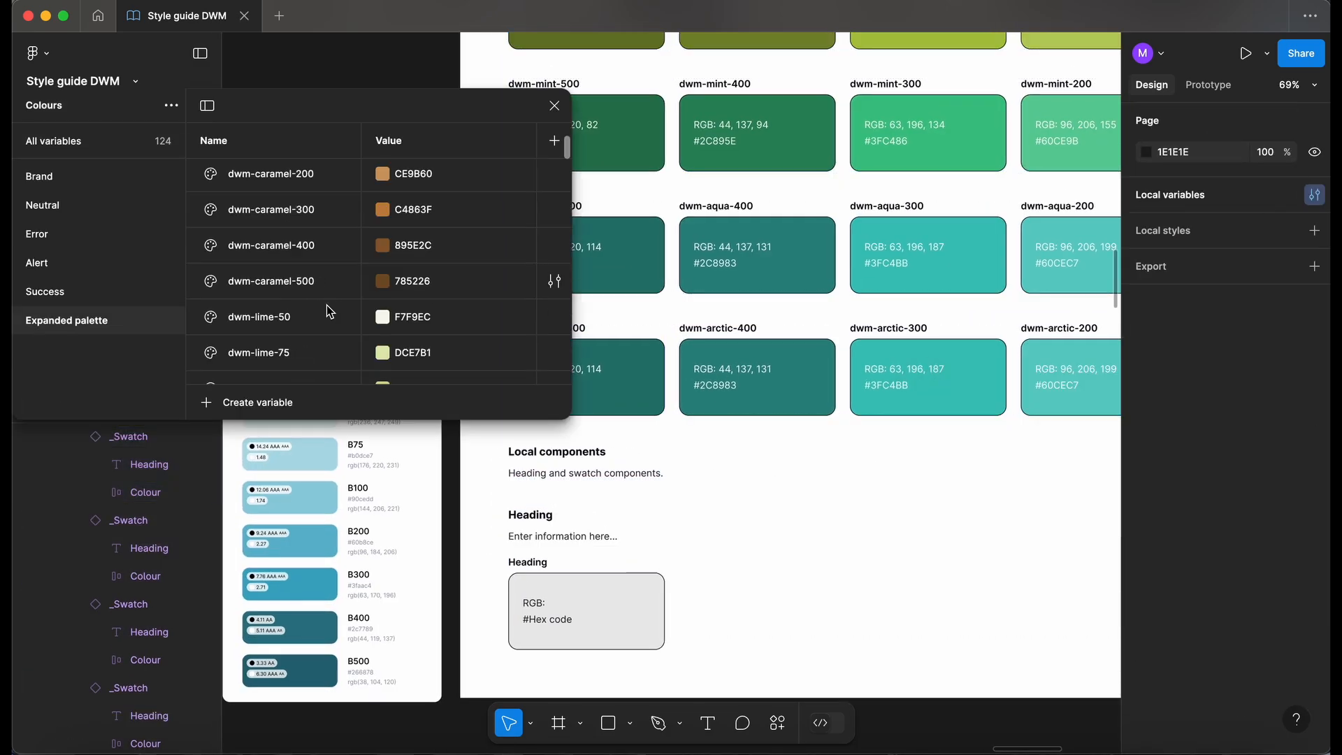
scroll(294, 297, "down", 5)
double_click(271, 363)
scroll(273, 363, "down", 1)
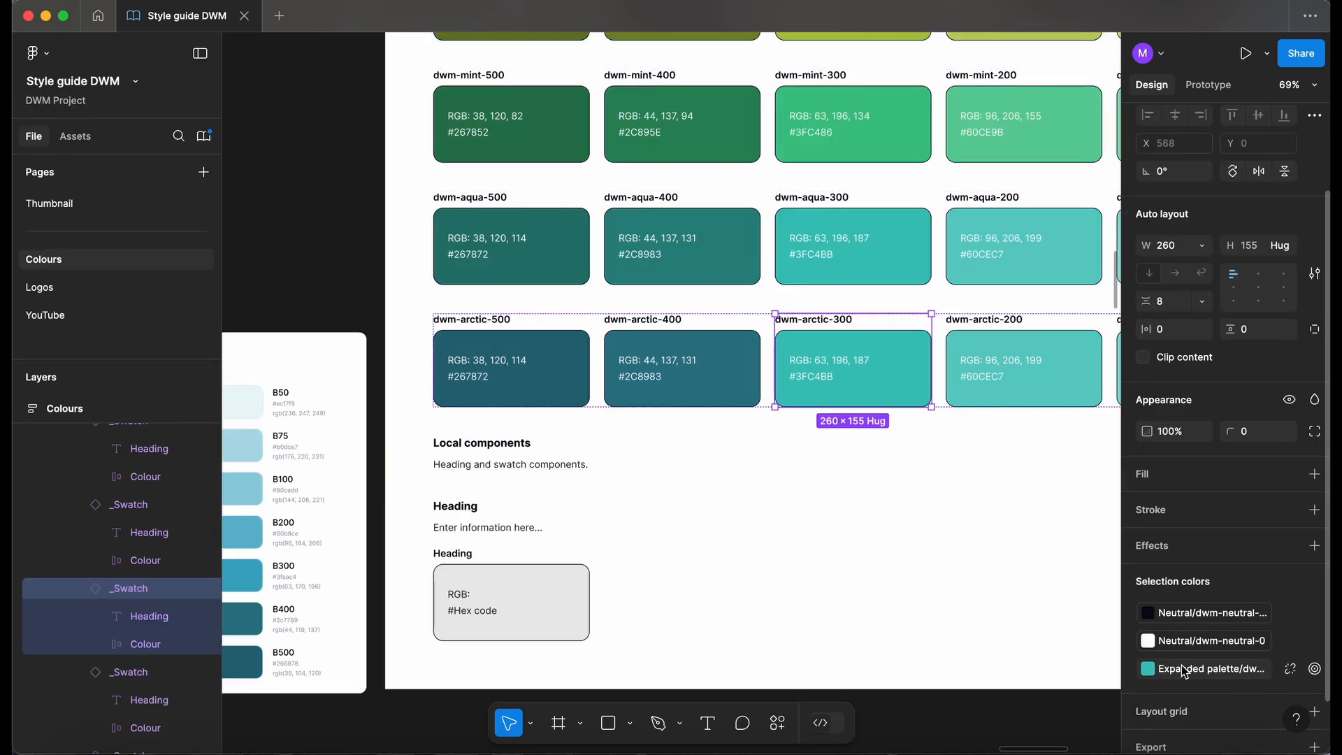
left_click(1181, 665)
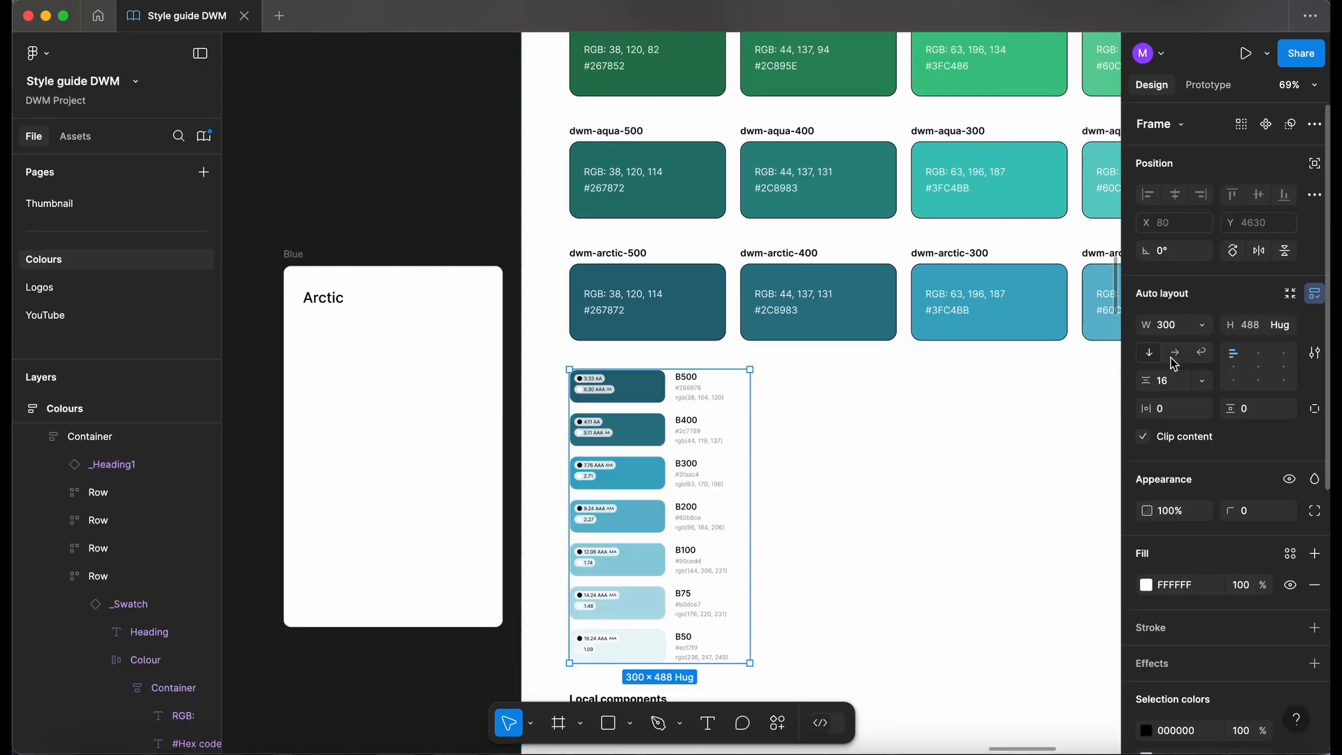
- Replace the RGB and hex codes on the arctic 500, 400, 300 and 200 swatches with #266878, #2C7789, #3FAAC4, #60B8CE and their matching RGB values
scroll(654, 416, "up", 5)
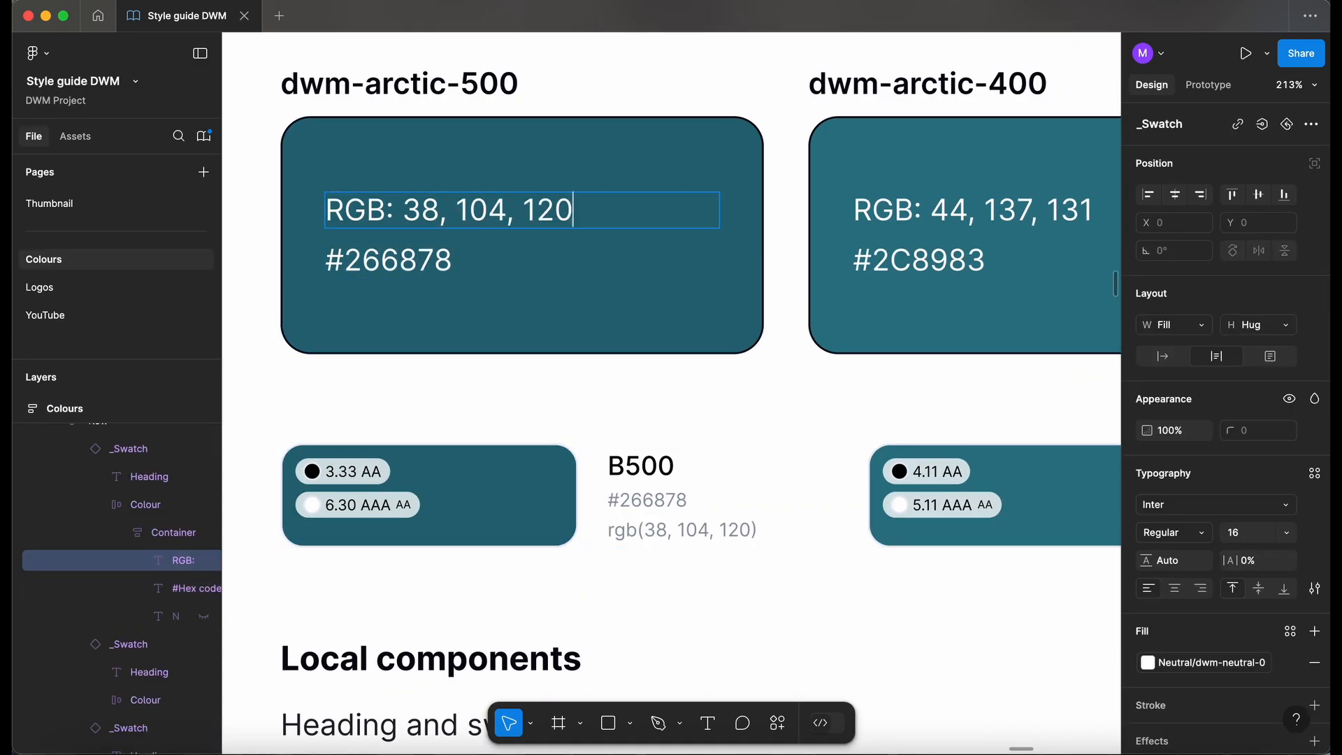
key("Escape")
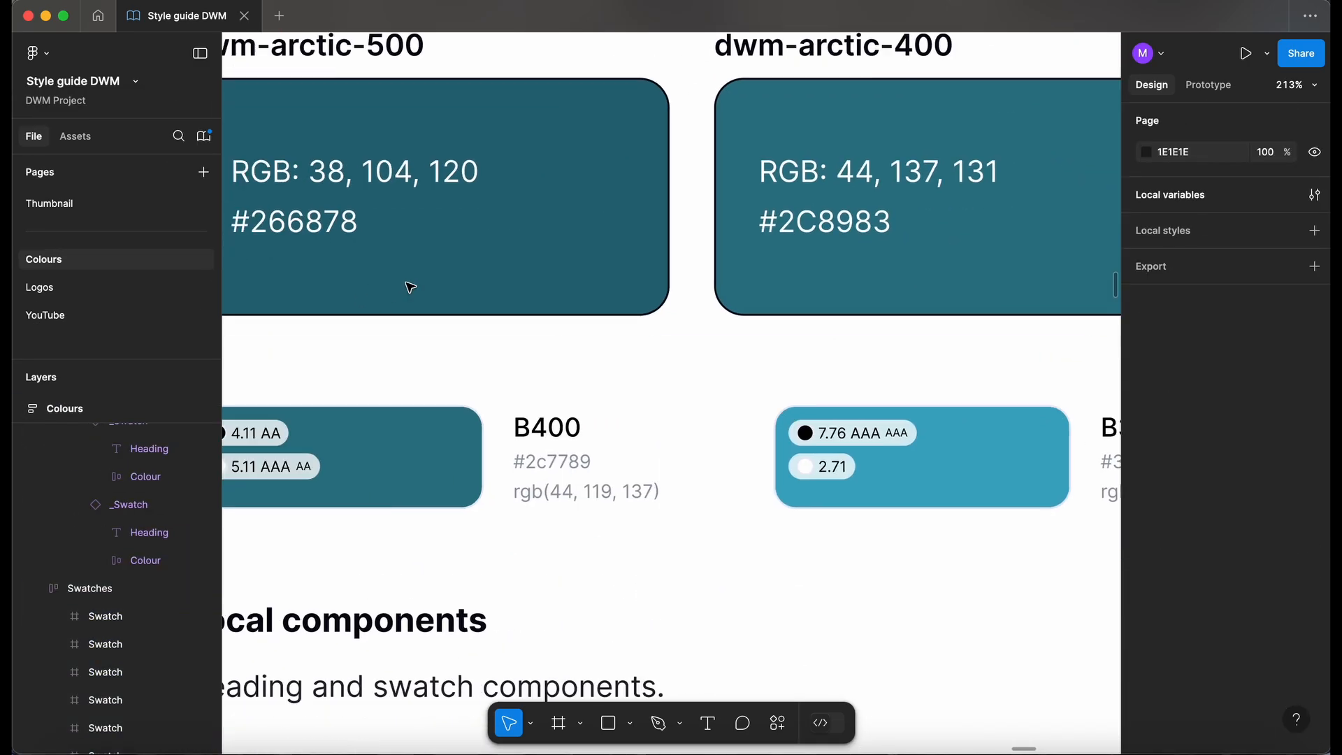
double_click(858, 221)
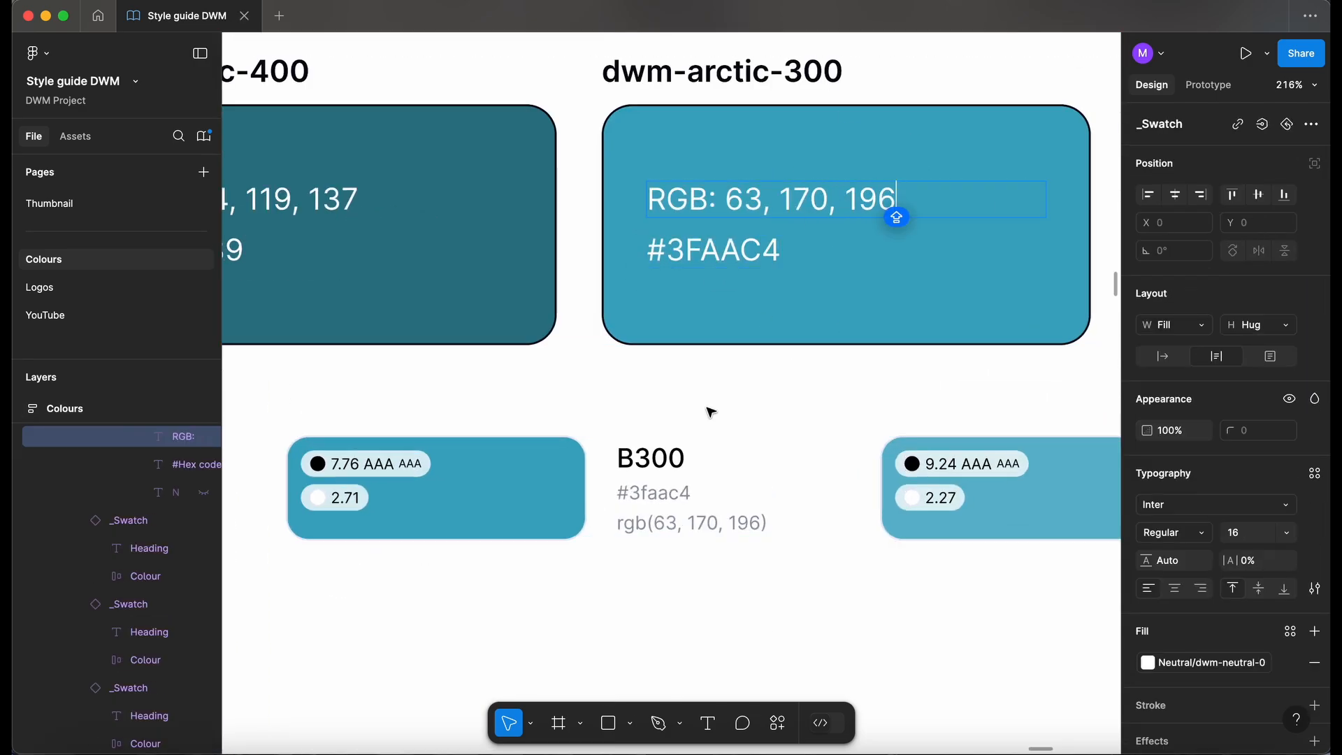
left_click(485, 495)
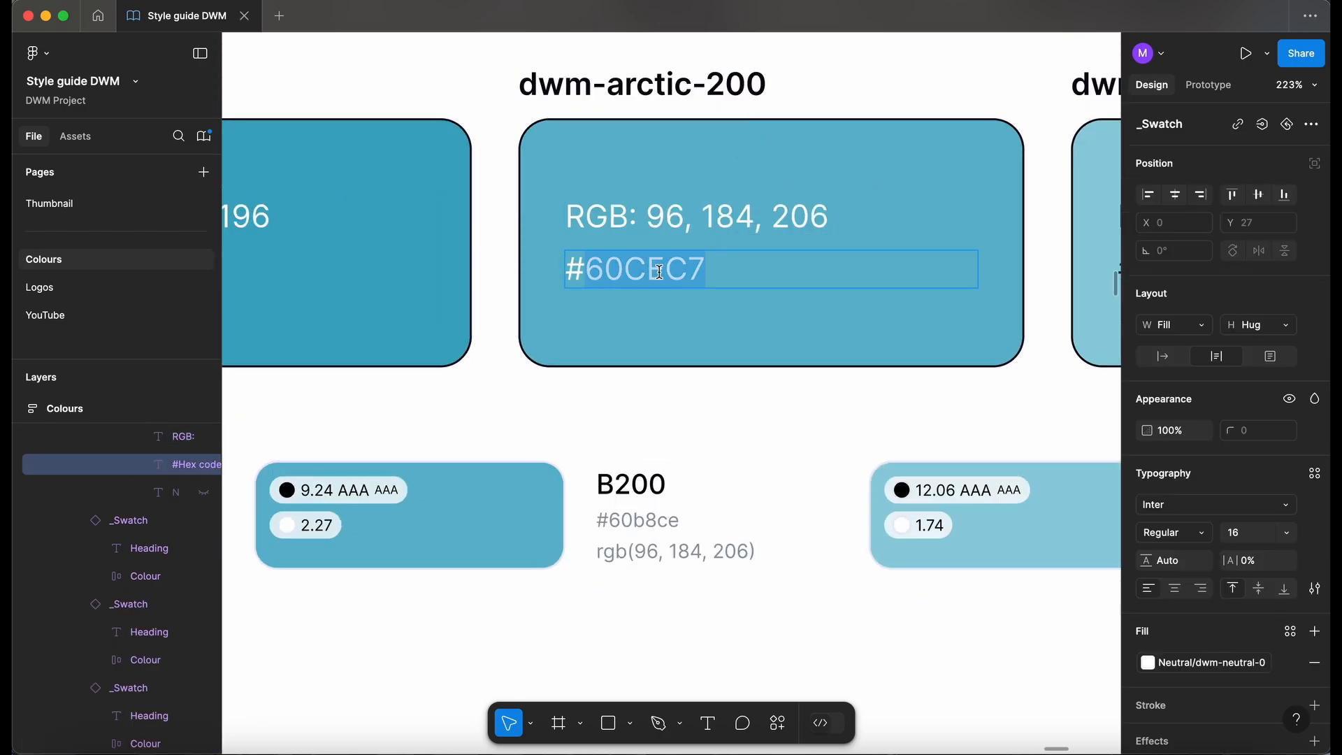
scroll(569, 525, "right", 2)
left_click(569, 526)
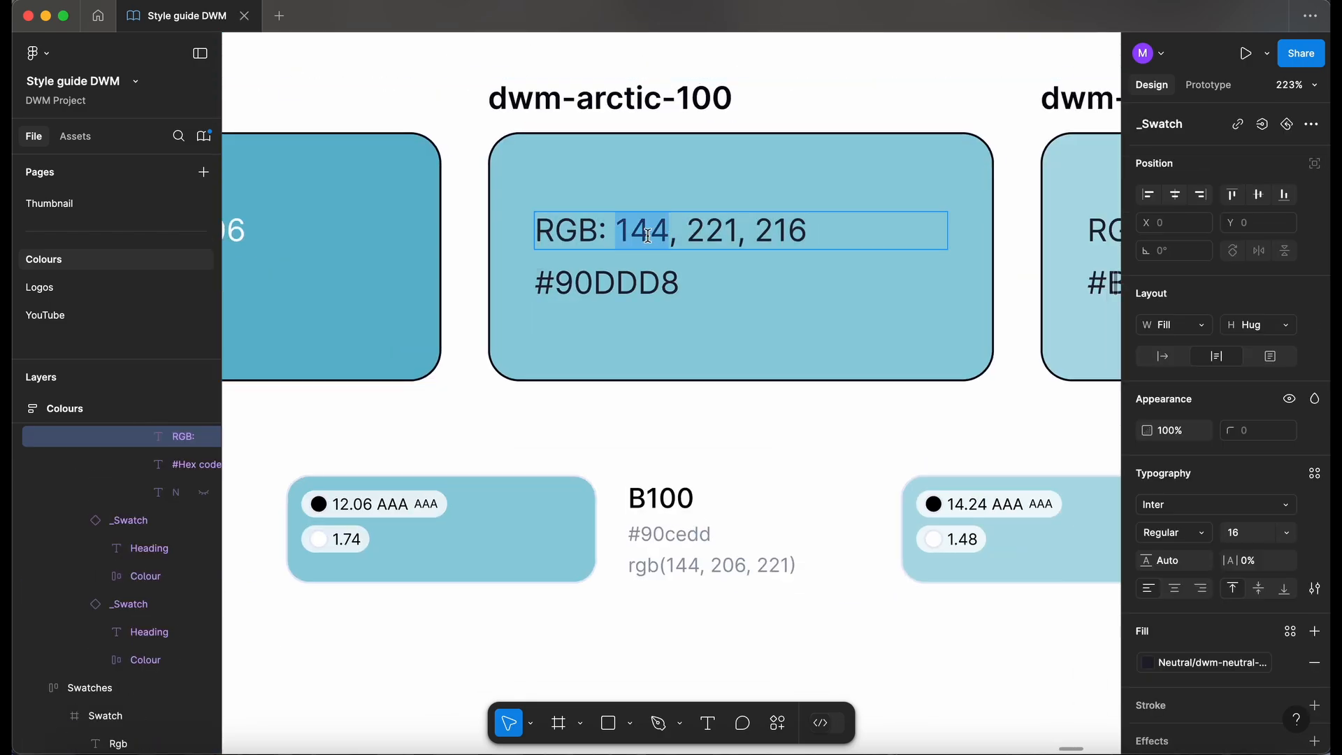
- Set the arctic-100 text to RGB 144, 206, 221 and #90CEDD, and the arctic-75 text to RGB 176, 220, 231 and #B0DCE7
type("206, 221")
double_click(608, 281)
type("90CEDD")
left_click(566, 563)
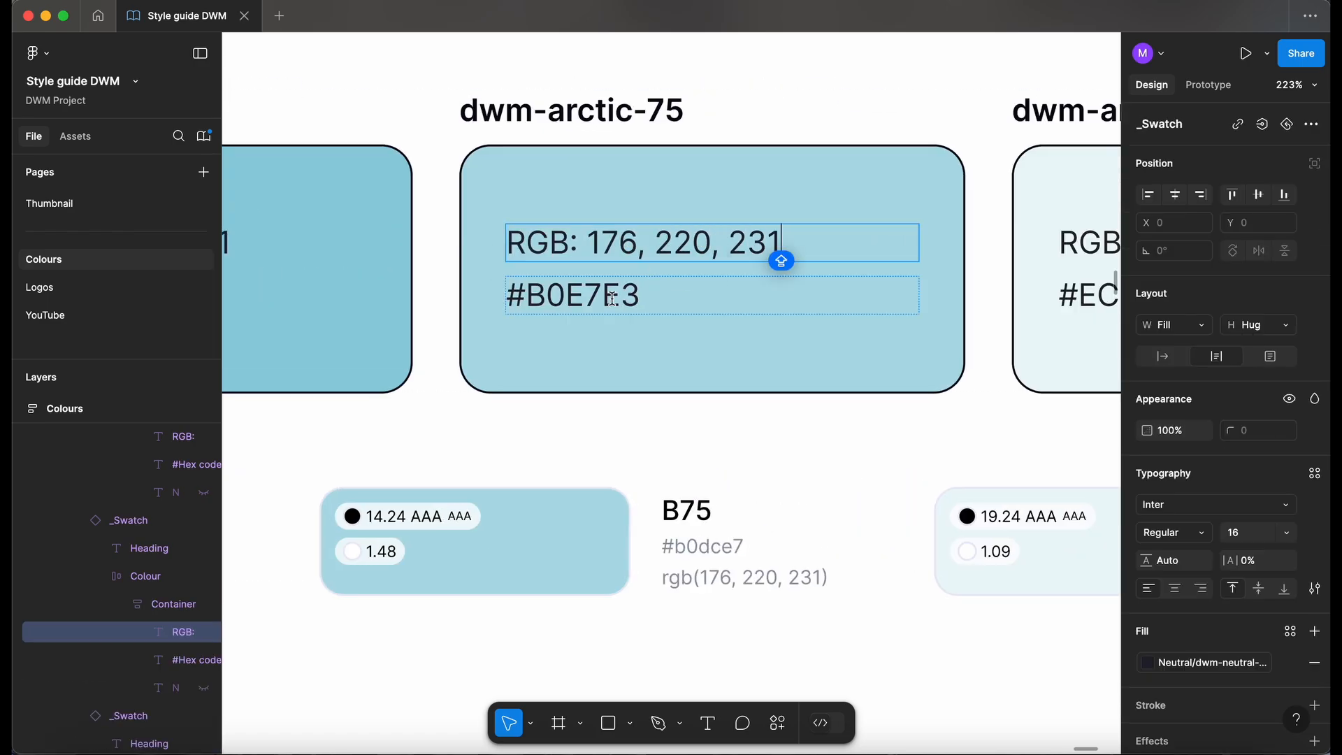
left_click(606, 537)
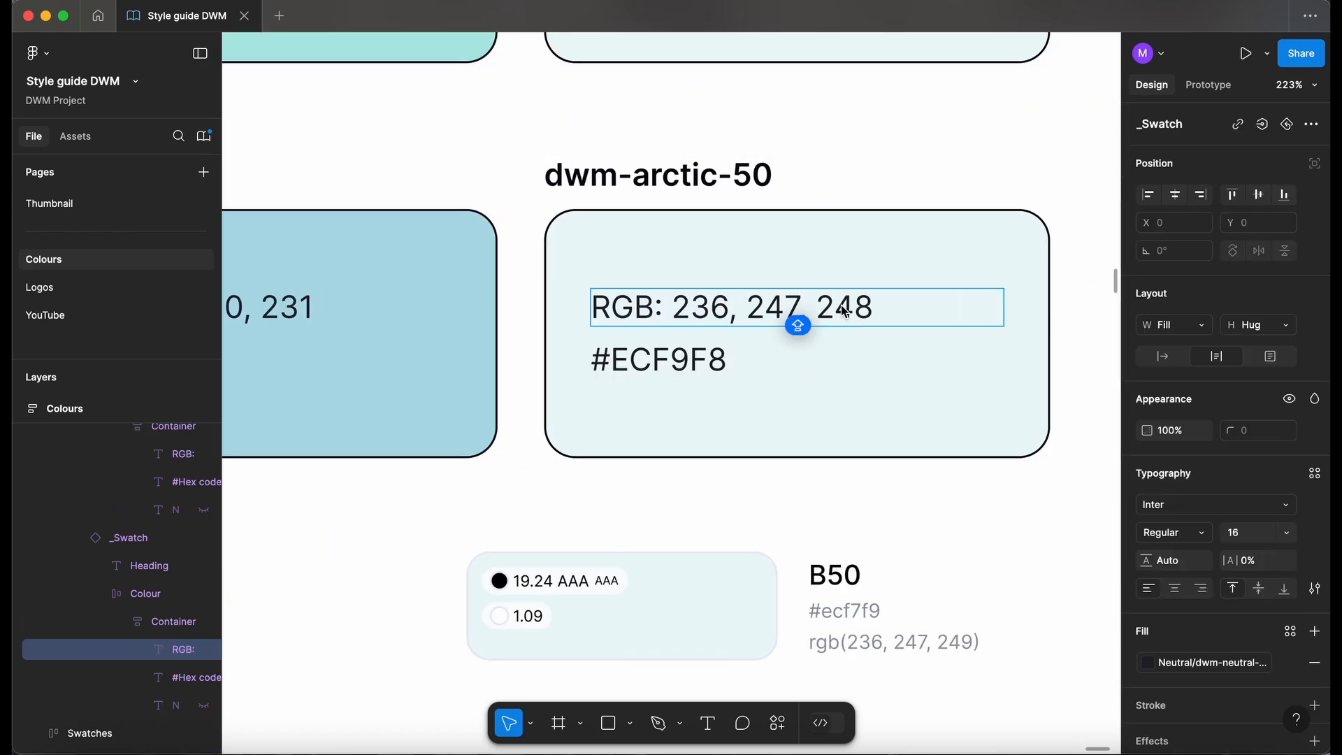
- Set the arctic-50 swatch's text to RGB 236, 247, 249 and #ECF7F9, and delete the reference row beneath it
key("BackSpace")
type("9")
double_click(658, 360)
type("ECF7F9")
left_click(694, 603)
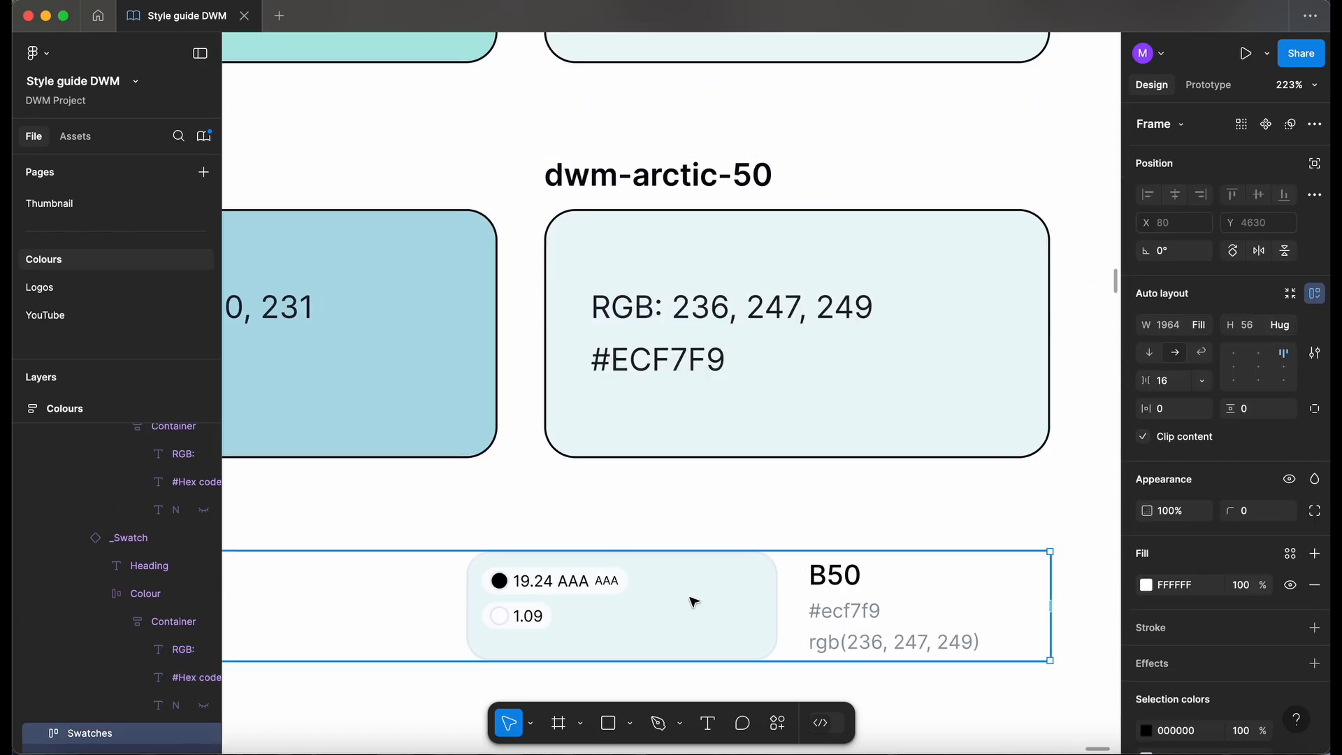
key("BackSpace")
- Duplicate the arctic swatch row and move the Sky palette card away from its place beside the Arctic card
left_click(785, 338)
key("super+d")
left_click(482, 163)
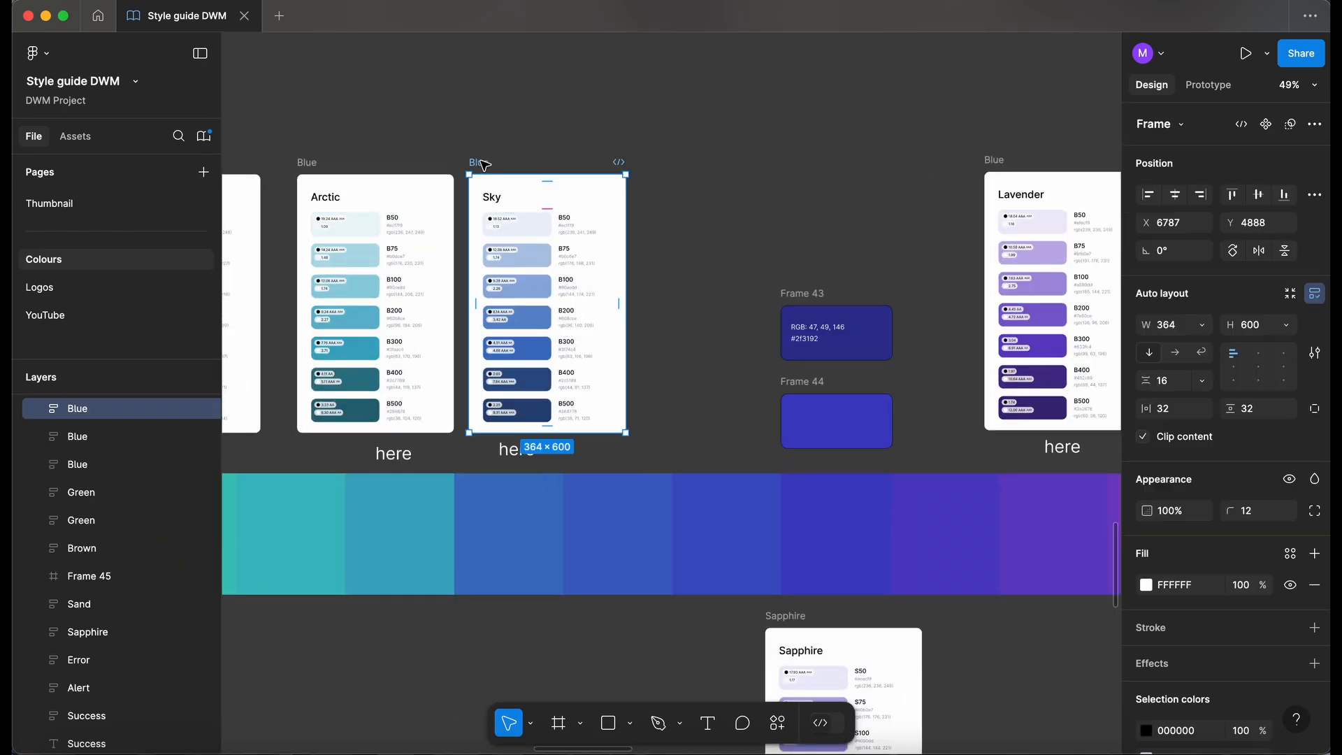
left_click_drag(482, 163, 535, 150)
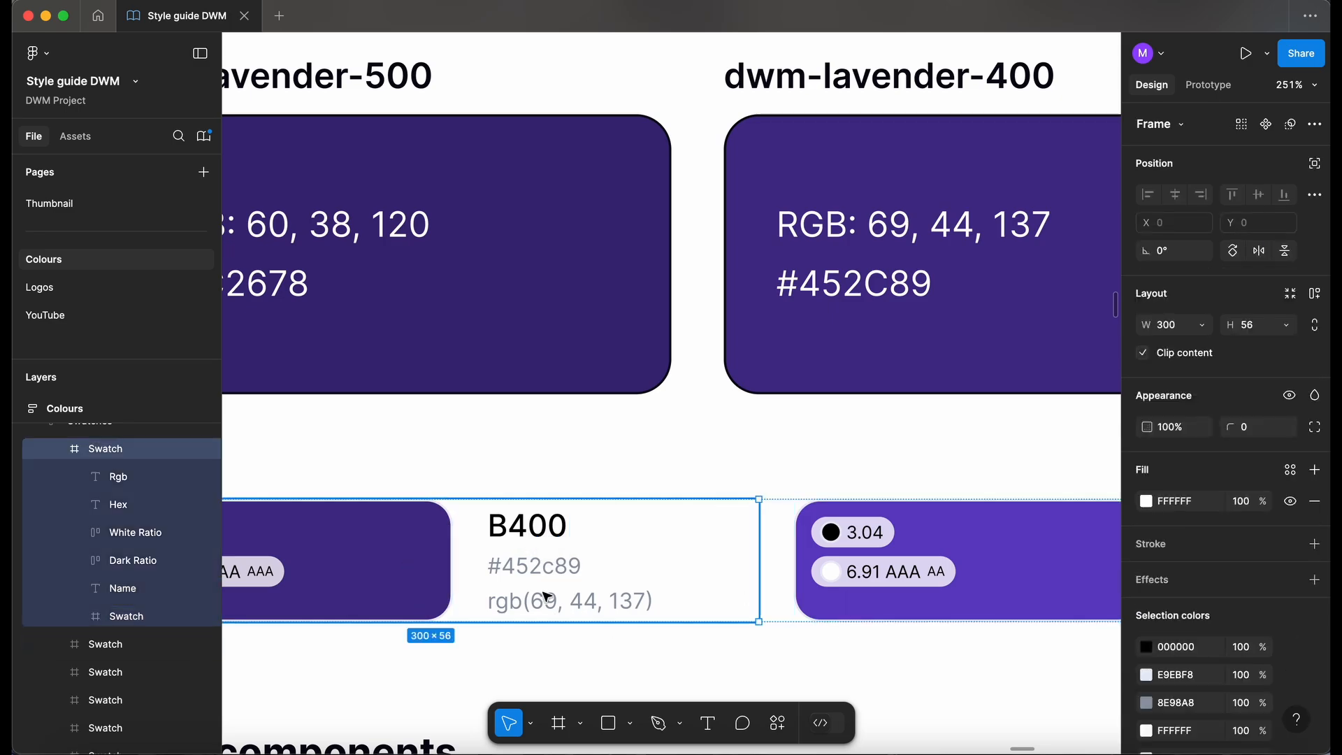
- Set the lavender-200, 100, 75 and 50 swatch text to #7E60CE, #A590DD, #BFB0E7 and #EFECF9, with the matching RGB values
type("CE")
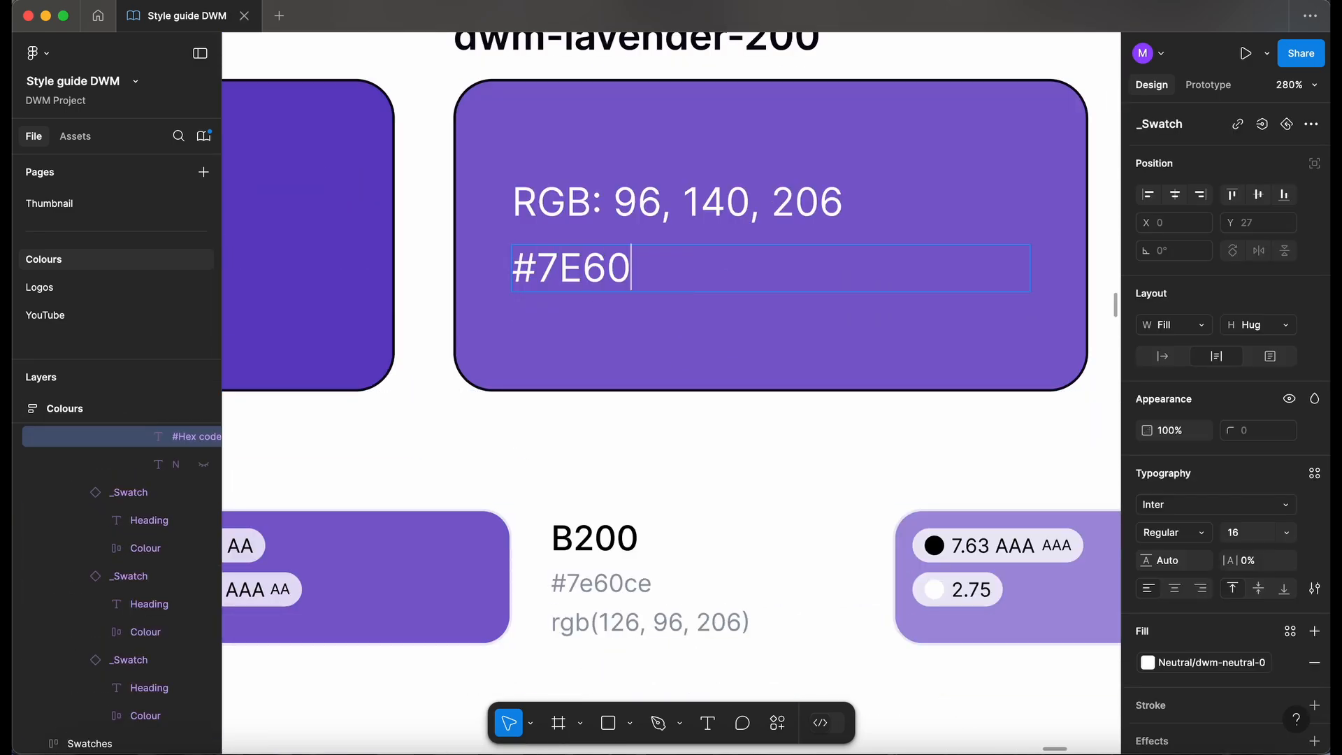
left_click(445, 589)
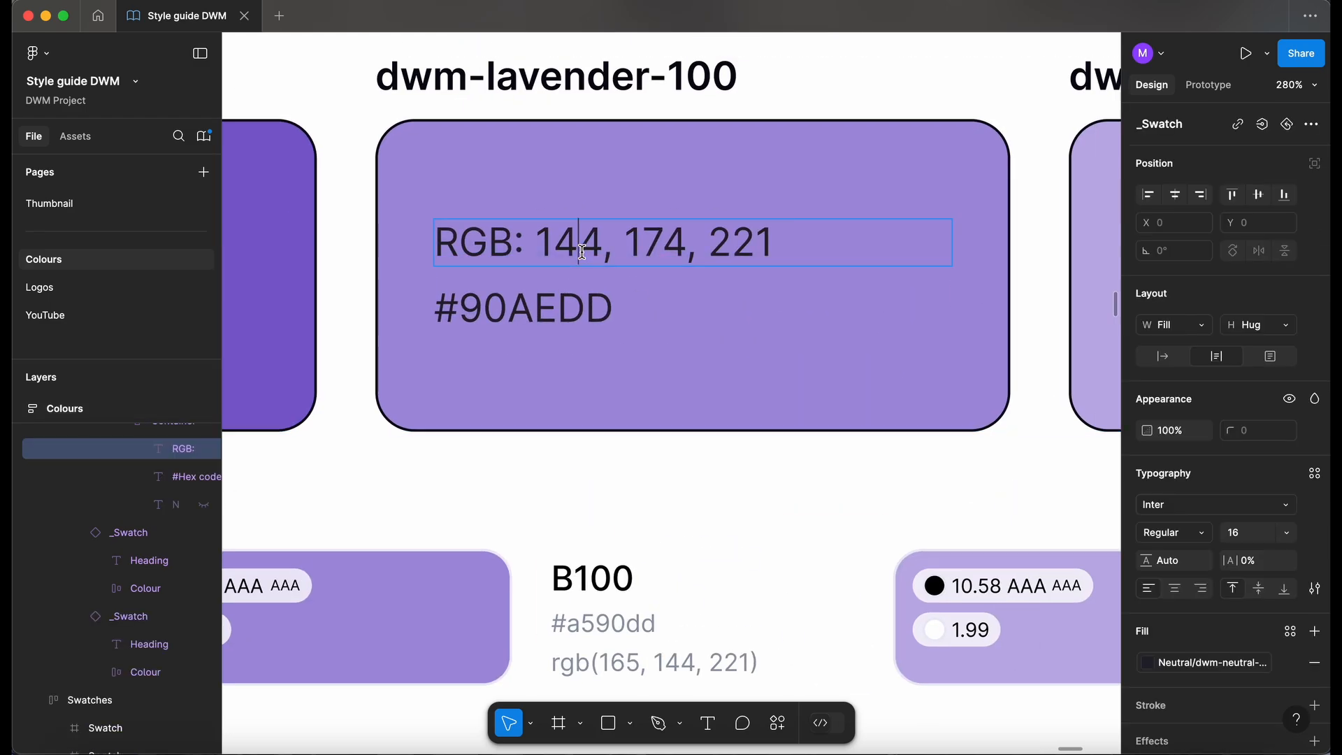
type("90DD")
left_click(510, 593)
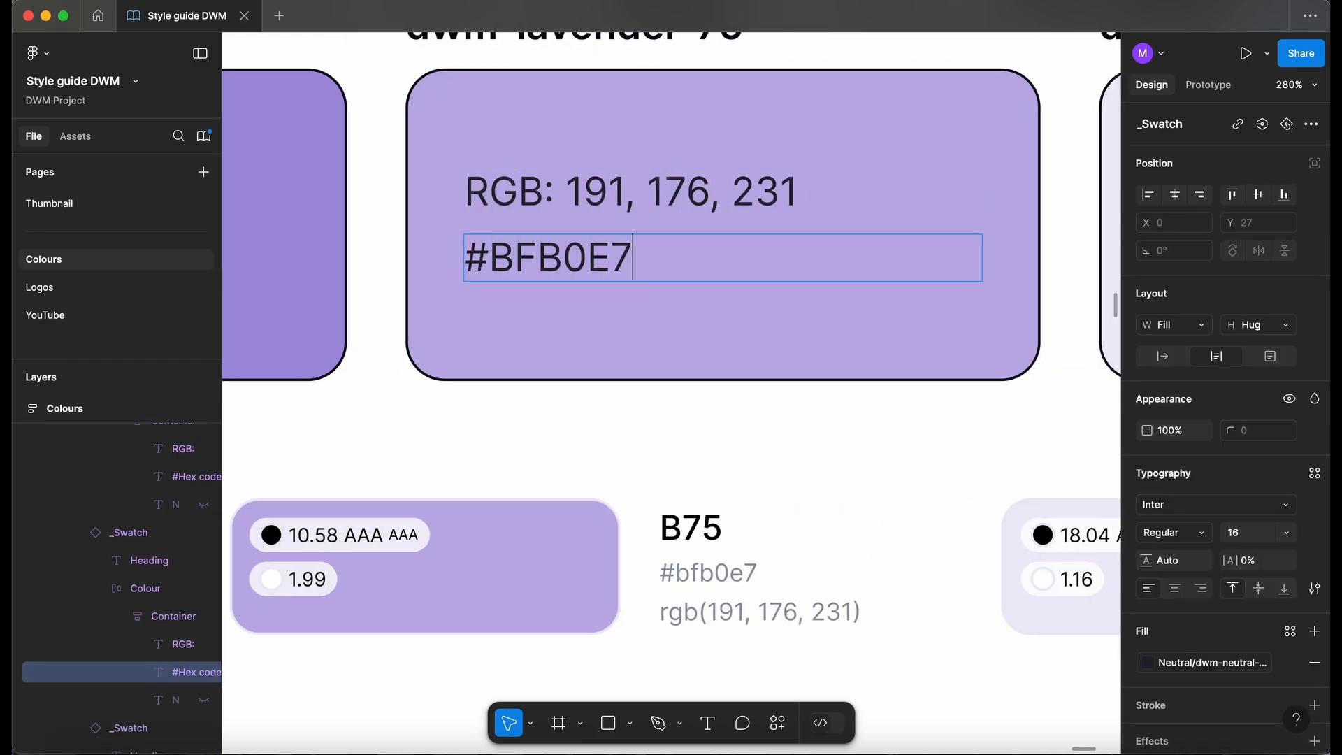
left_click(668, 622)
scroll(667, 623, "up", 2)
left_click(633, 517)
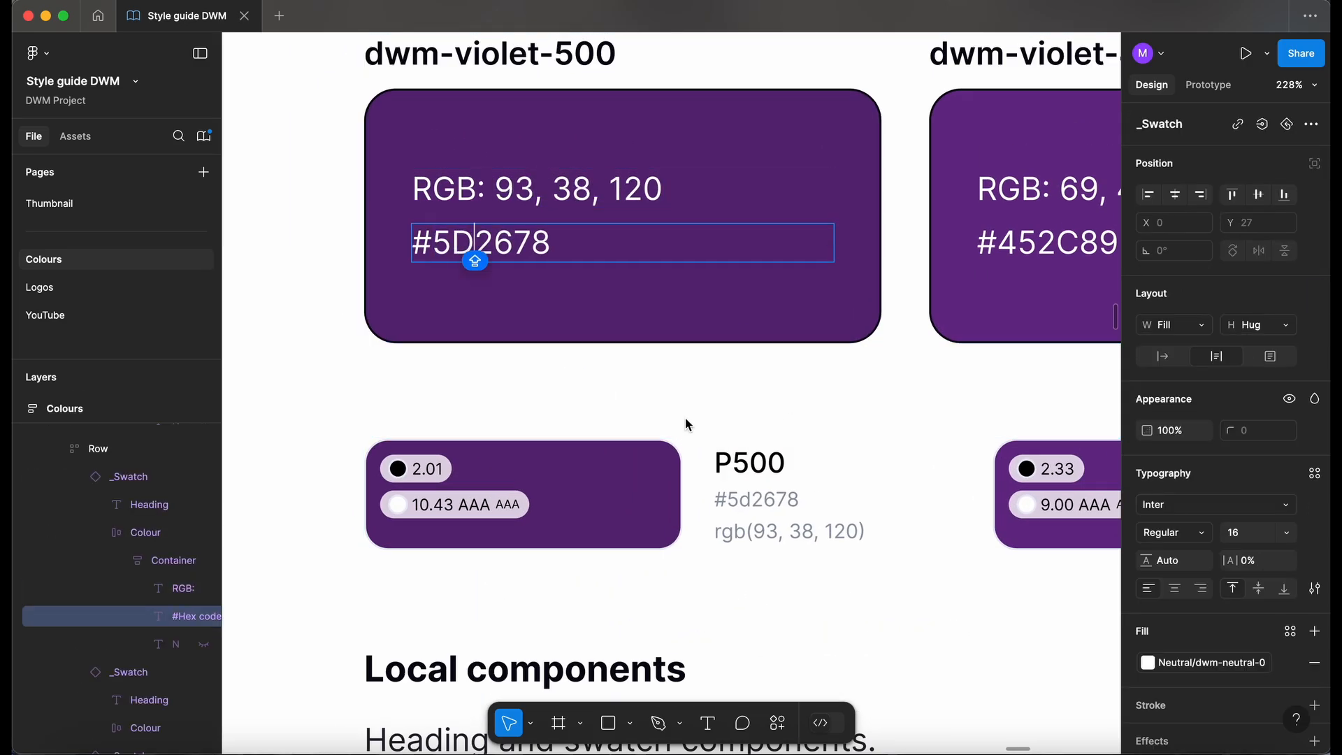
- Set the violet-500, 300, 200, 75 and 50 swatch text to #5D2678, #983FC4, #AA60CE, #D5B0E7 and #F5ECF9, with the matching RGB values
left_click(744, 509)
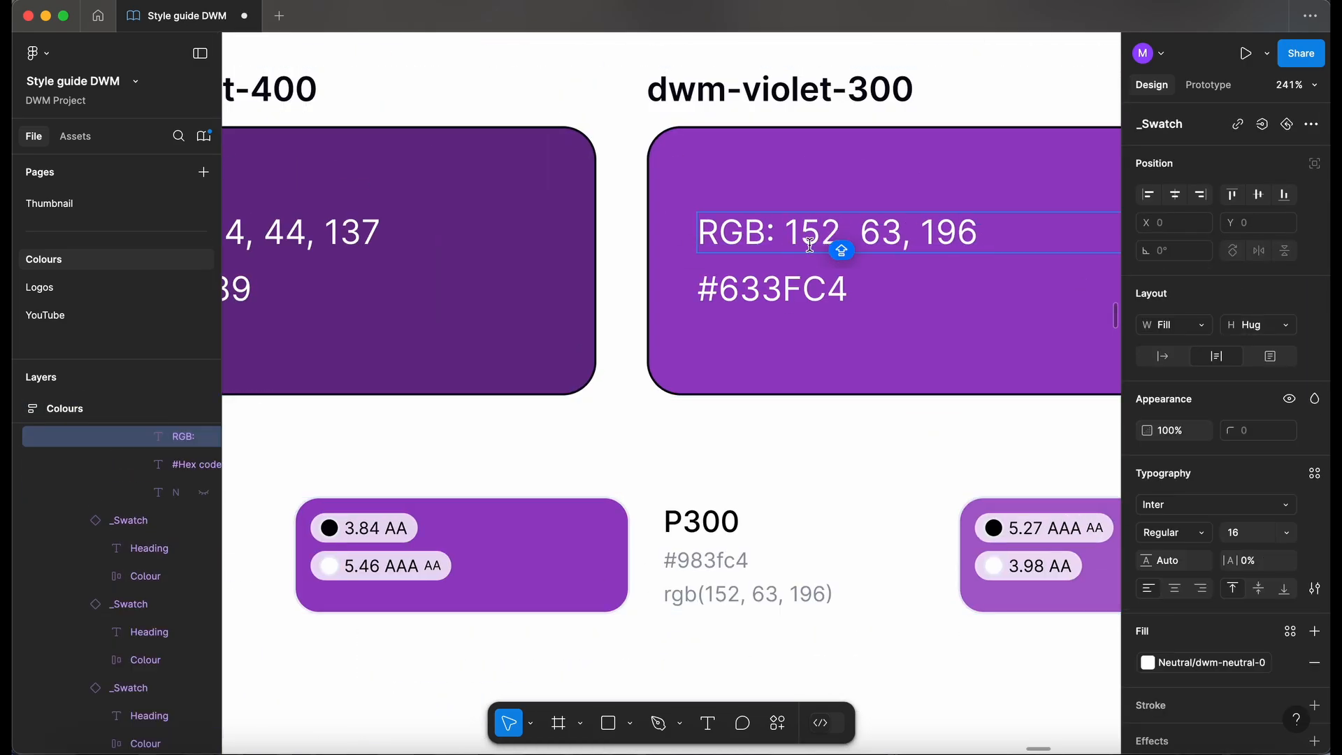
left_click(607, 567)
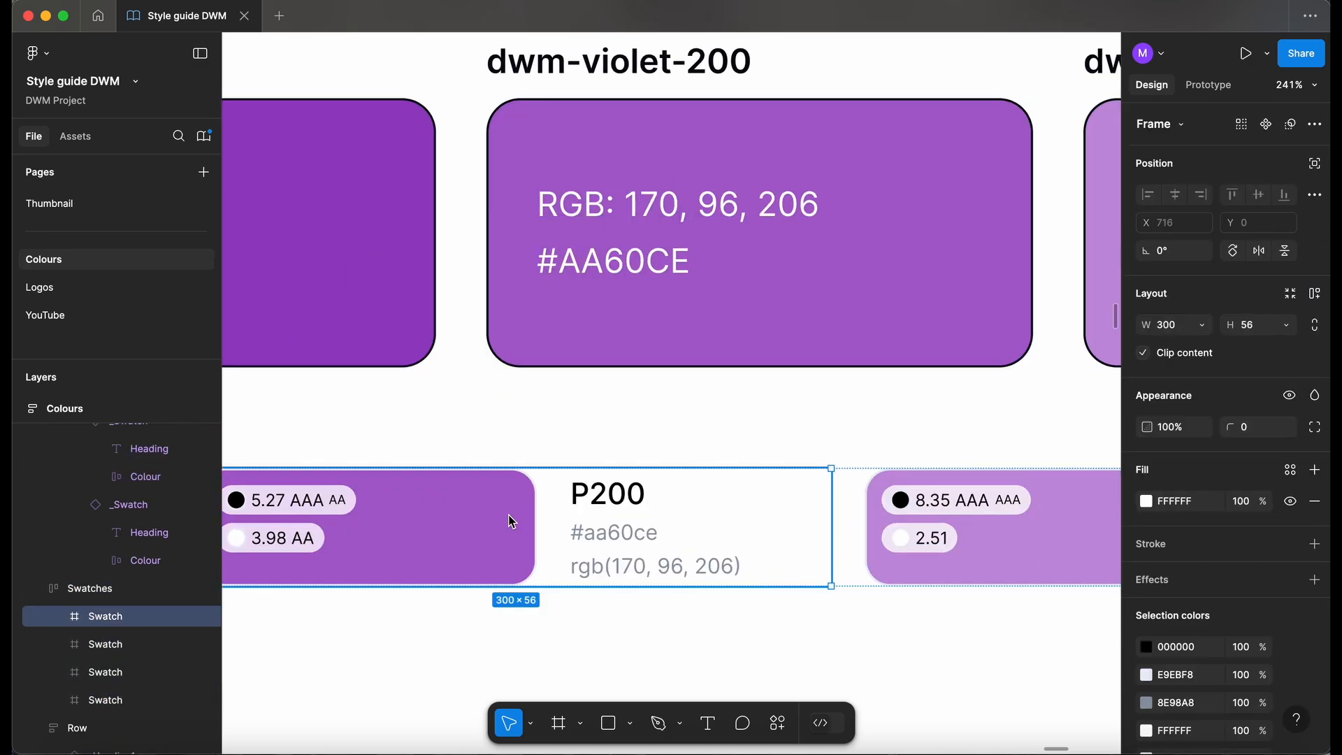
left_click(605, 548)
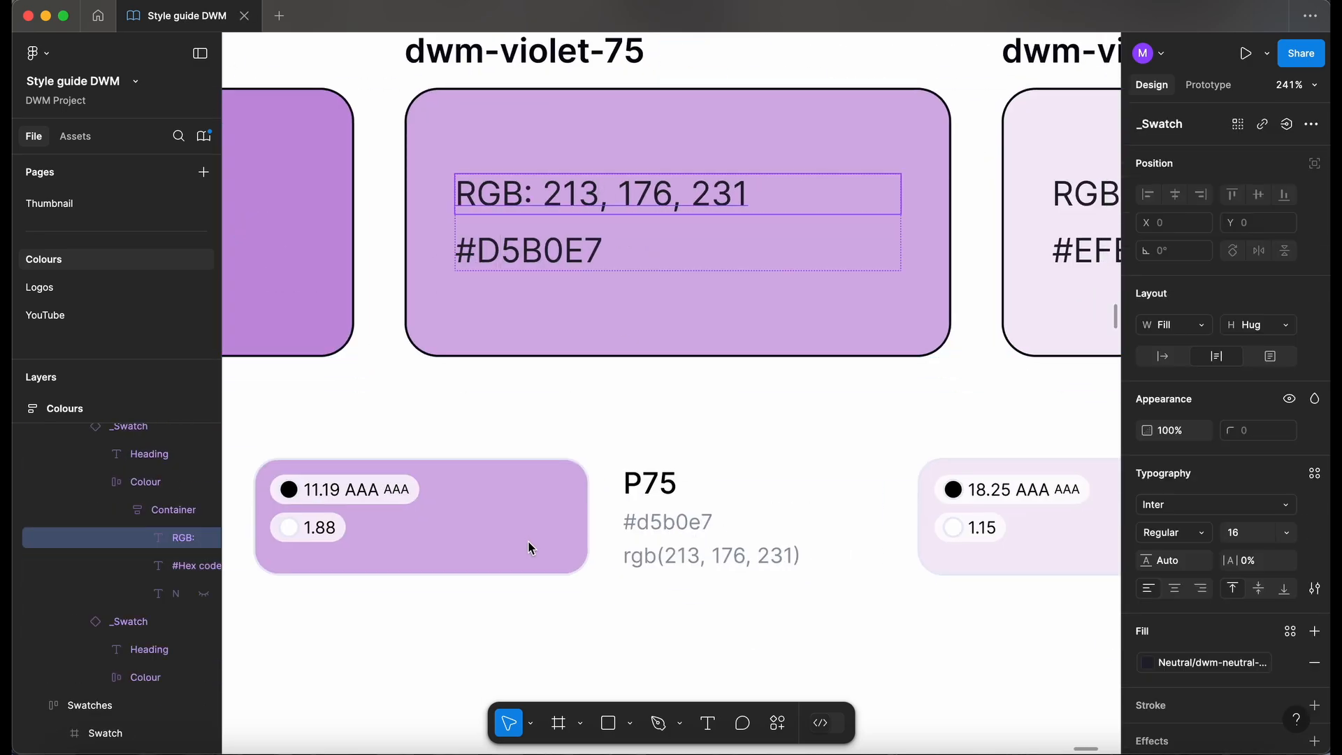
left_click(673, 543)
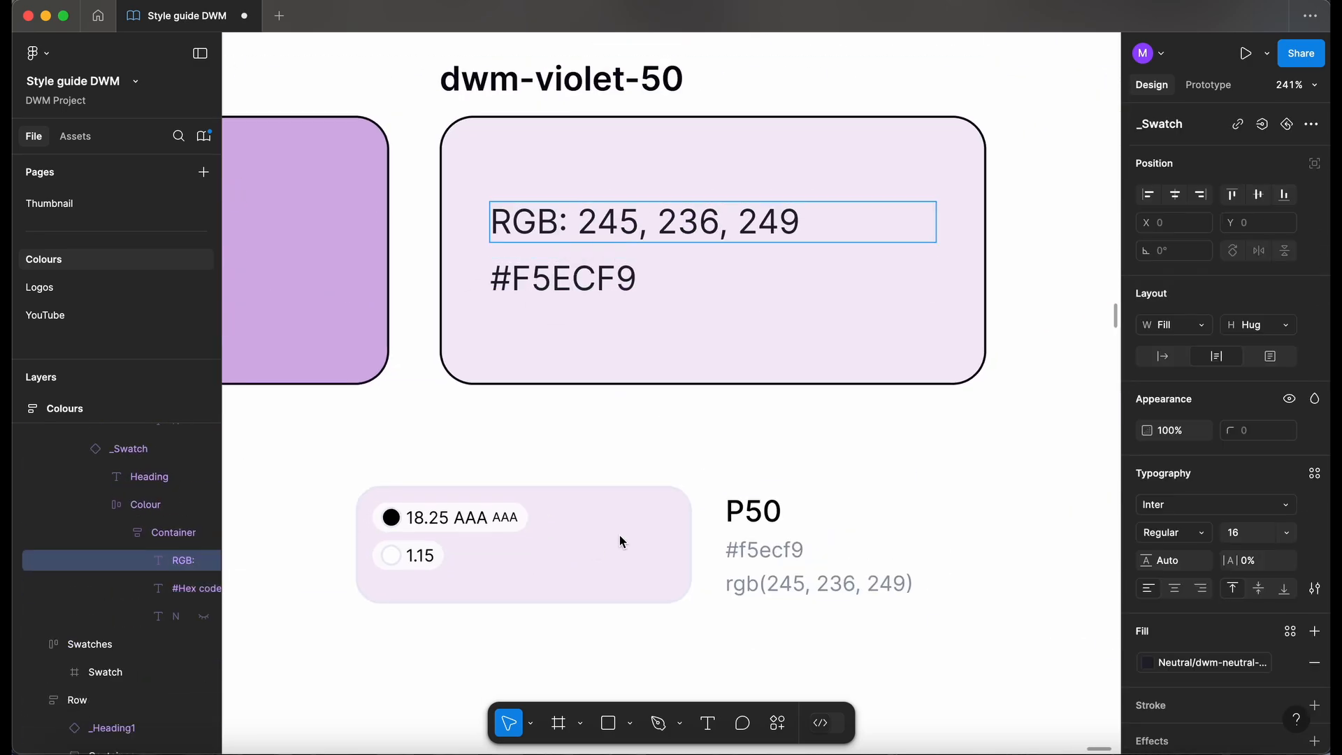
left_click(620, 536)
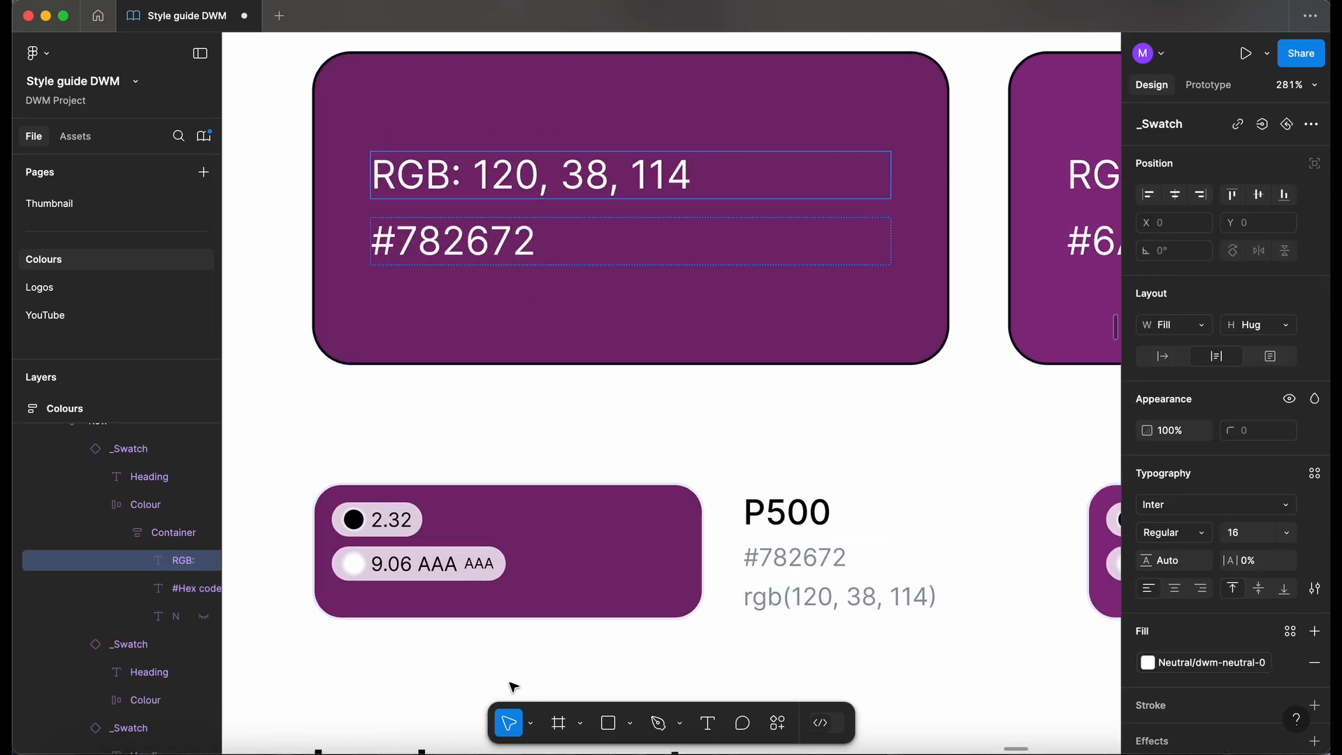
- Set the magenta-500 text to #782672 and the plum-400, 200 and 100 text to #892C5E, #CE609B and #DD90B9, with the matching RGB values
left_click(792, 575)
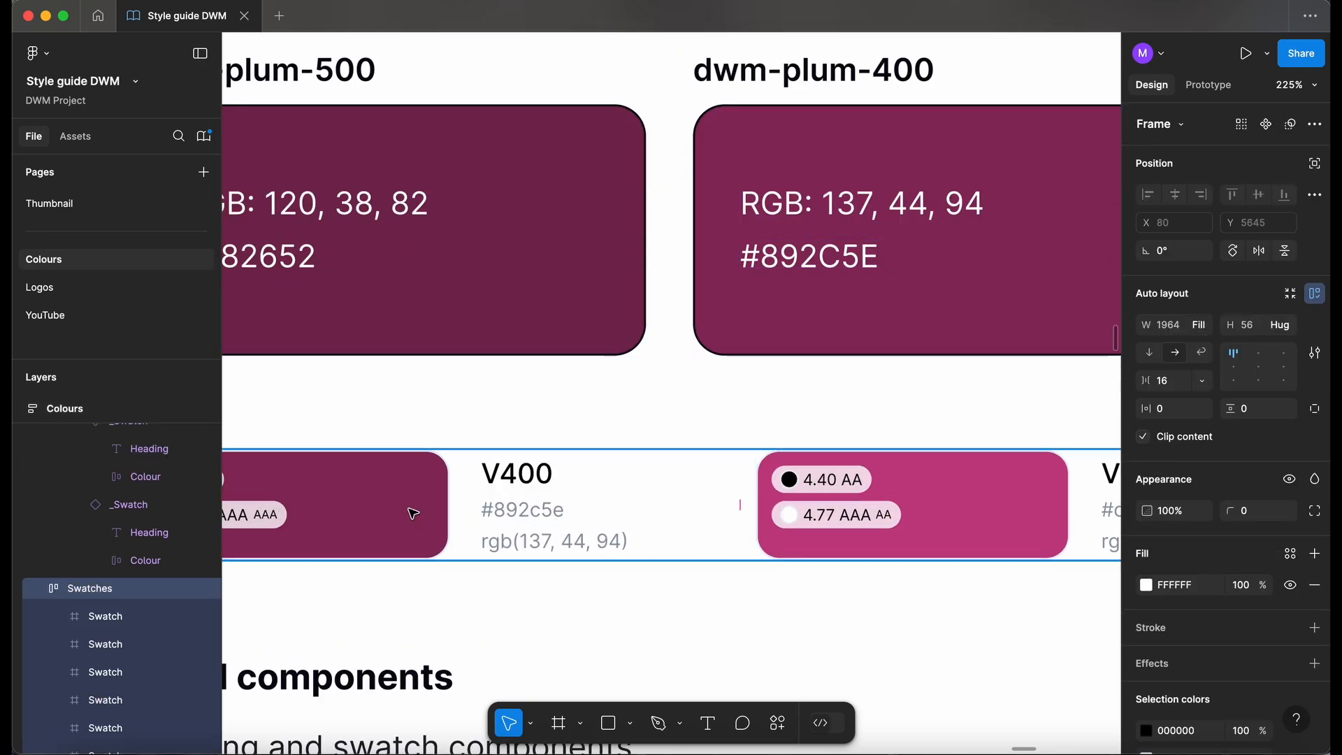
left_click(551, 527)
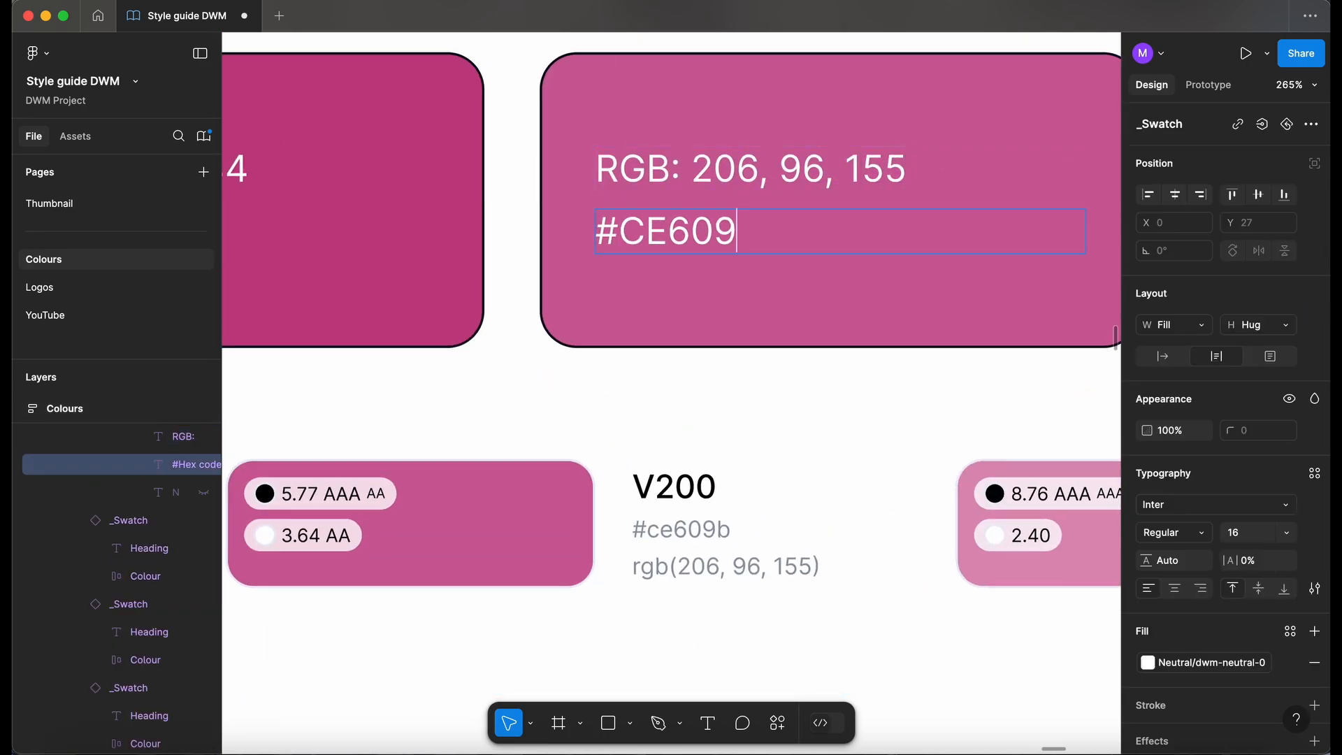
left_click(590, 504)
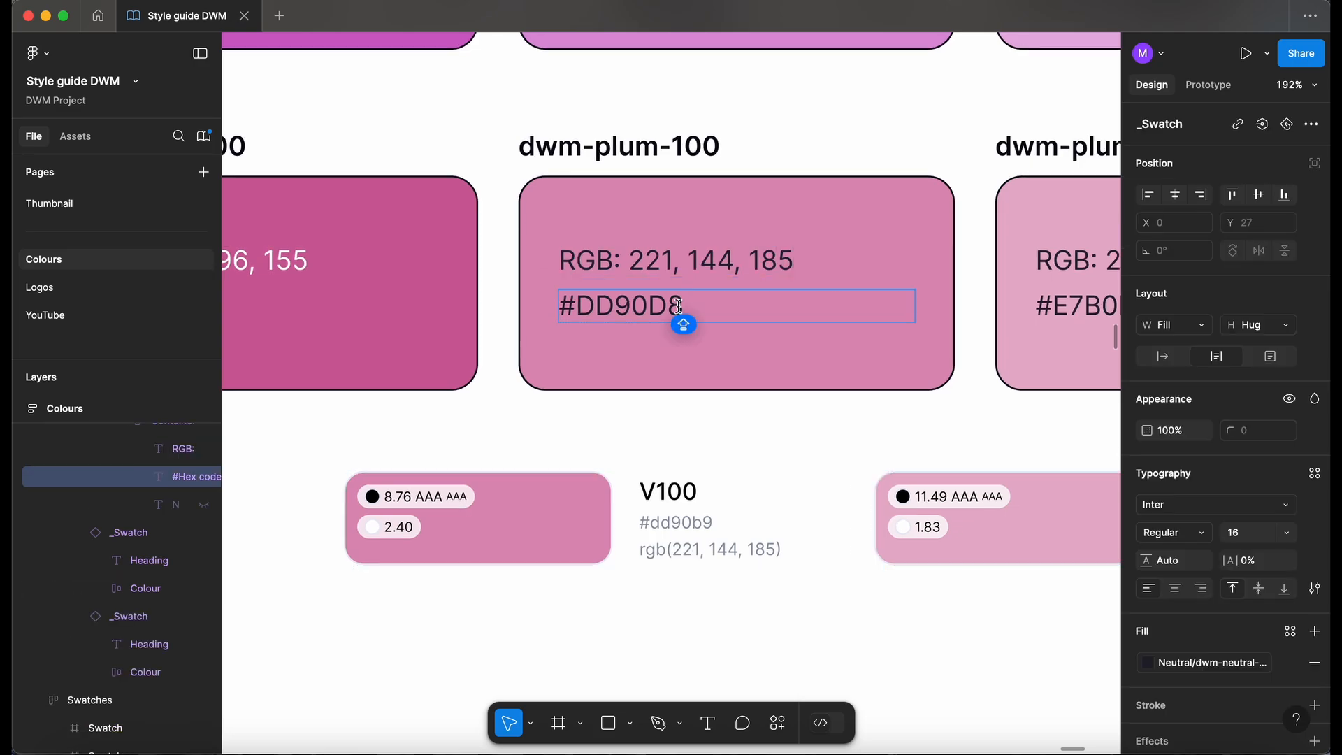
left_click(647, 519)
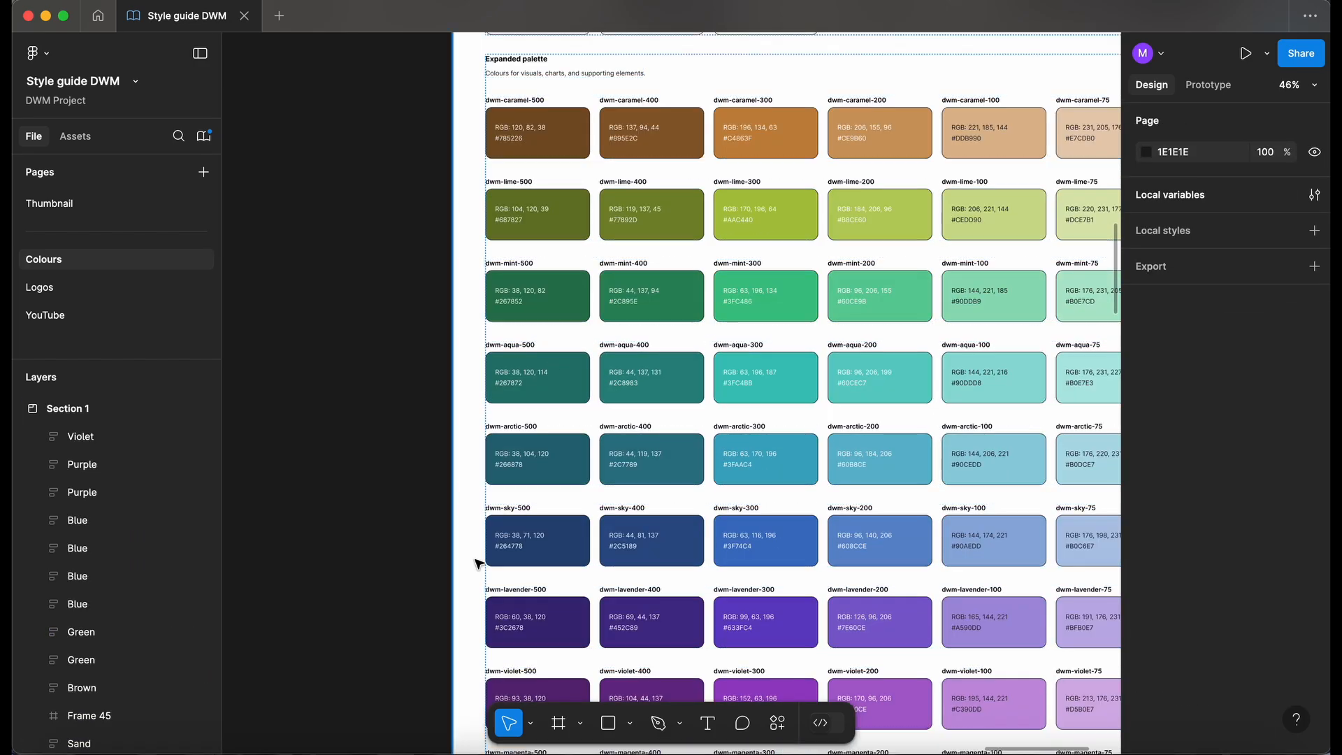
- Look over the expanded palette rows and the other swatch groups in the Colours frame
scroll(548, 338, "down", 2)
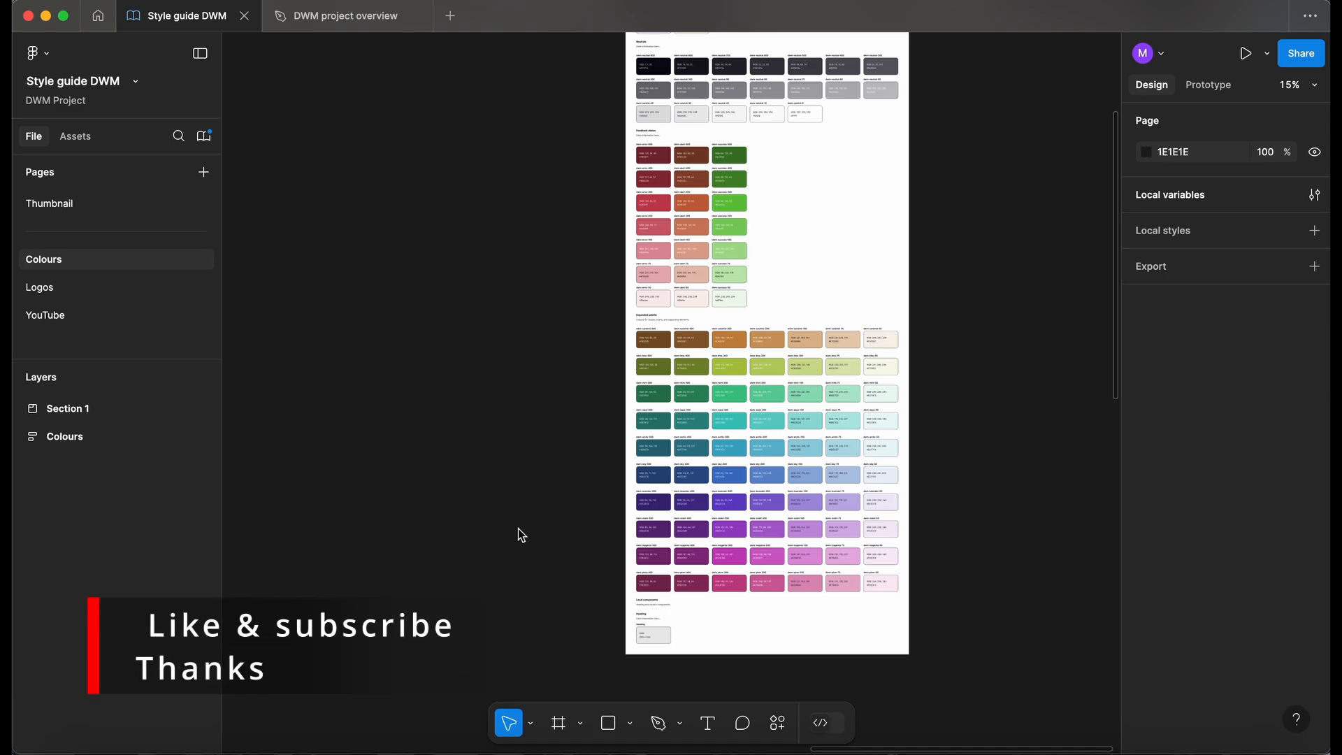
scroll(518, 528, "right", 3)
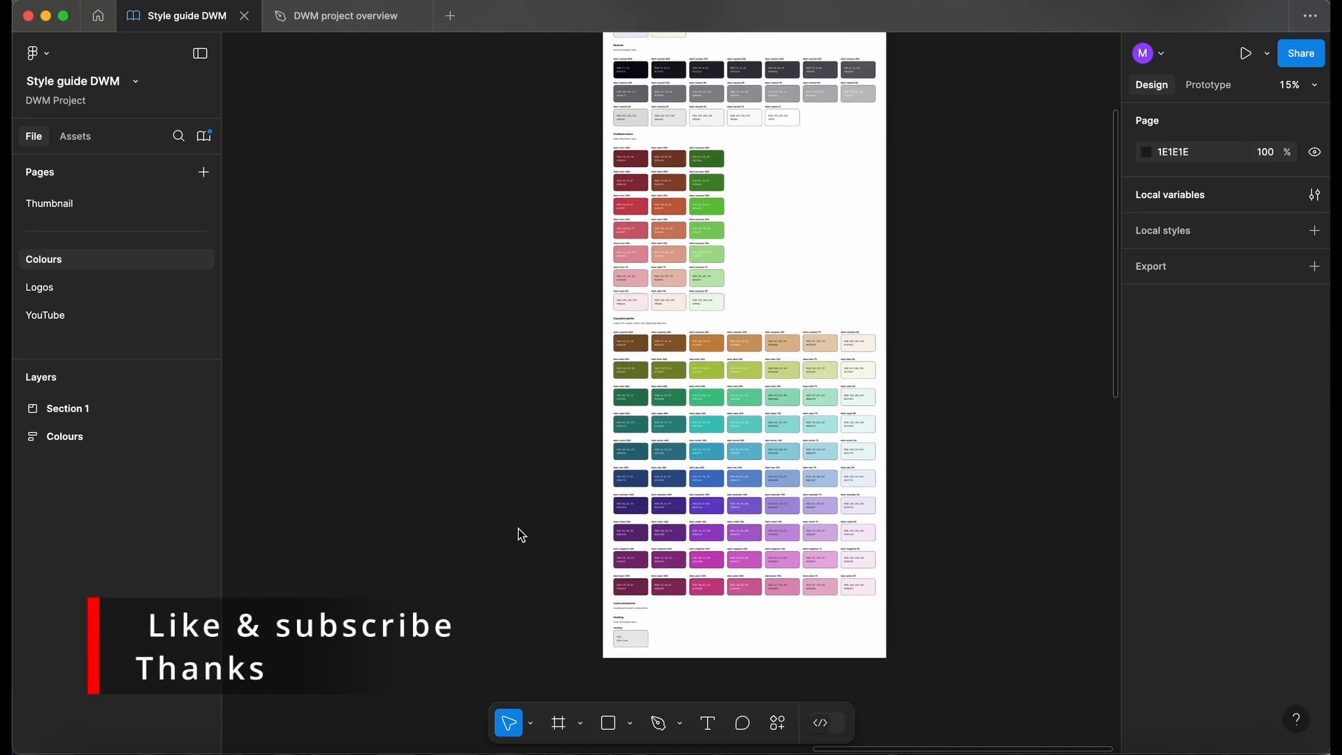
scroll(715, 453, "up", 3)
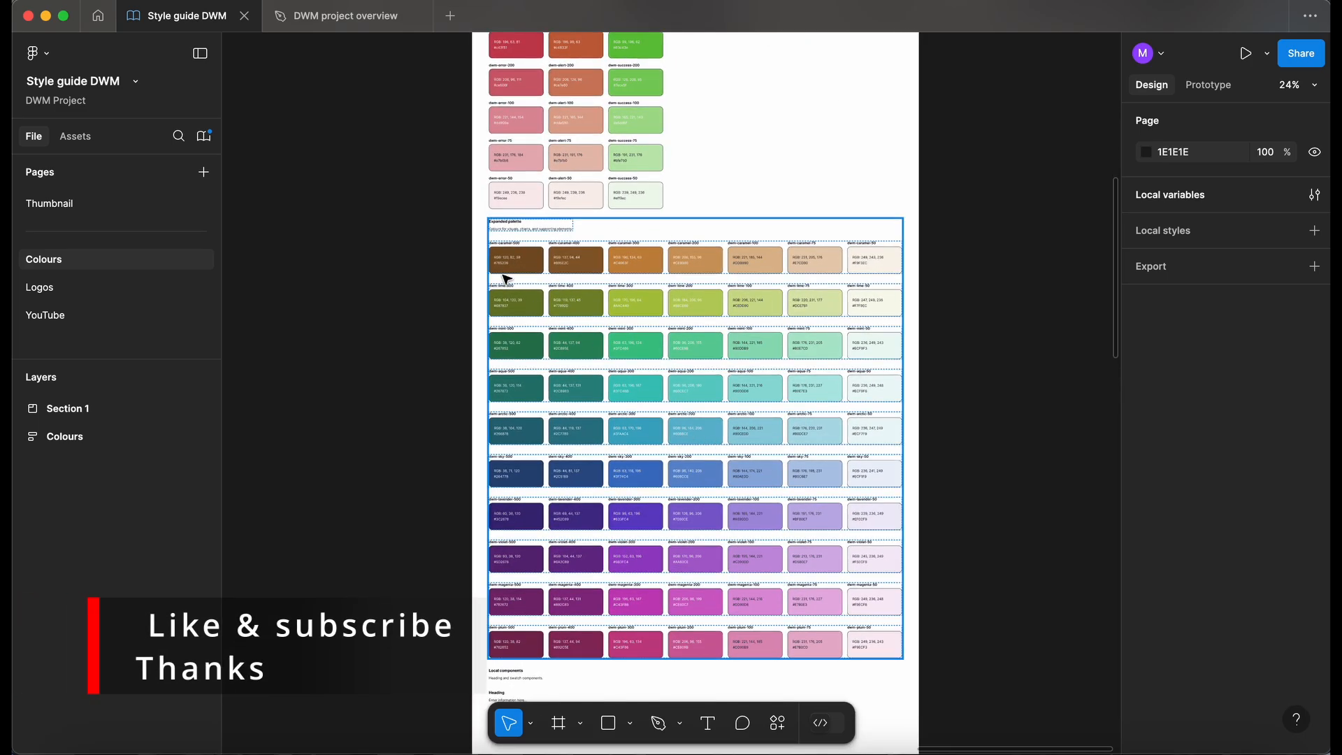
scroll(507, 280, "up", 5)
scroll(286, 279, "up", 1)
scroll(286, 279, "down", 1)
scroll(331, 275, "down", 2)
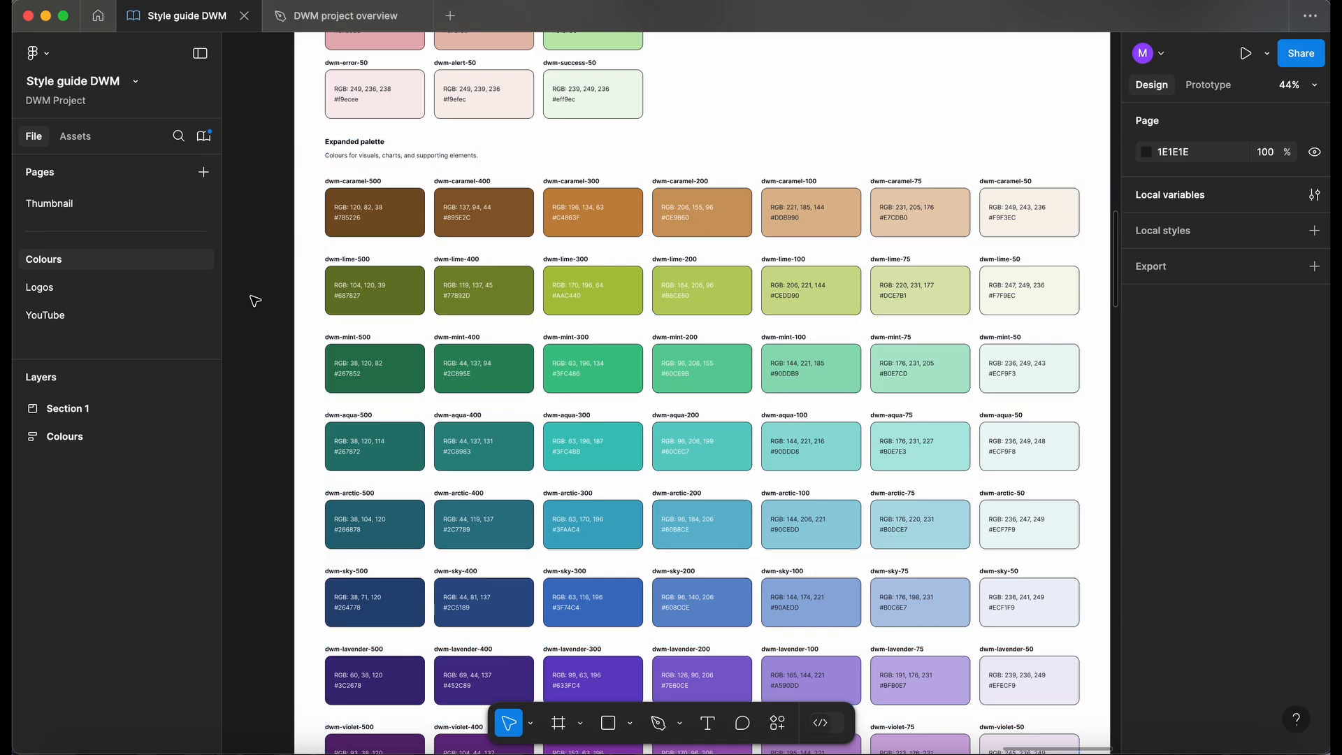
scroll(254, 305, "down", 3)
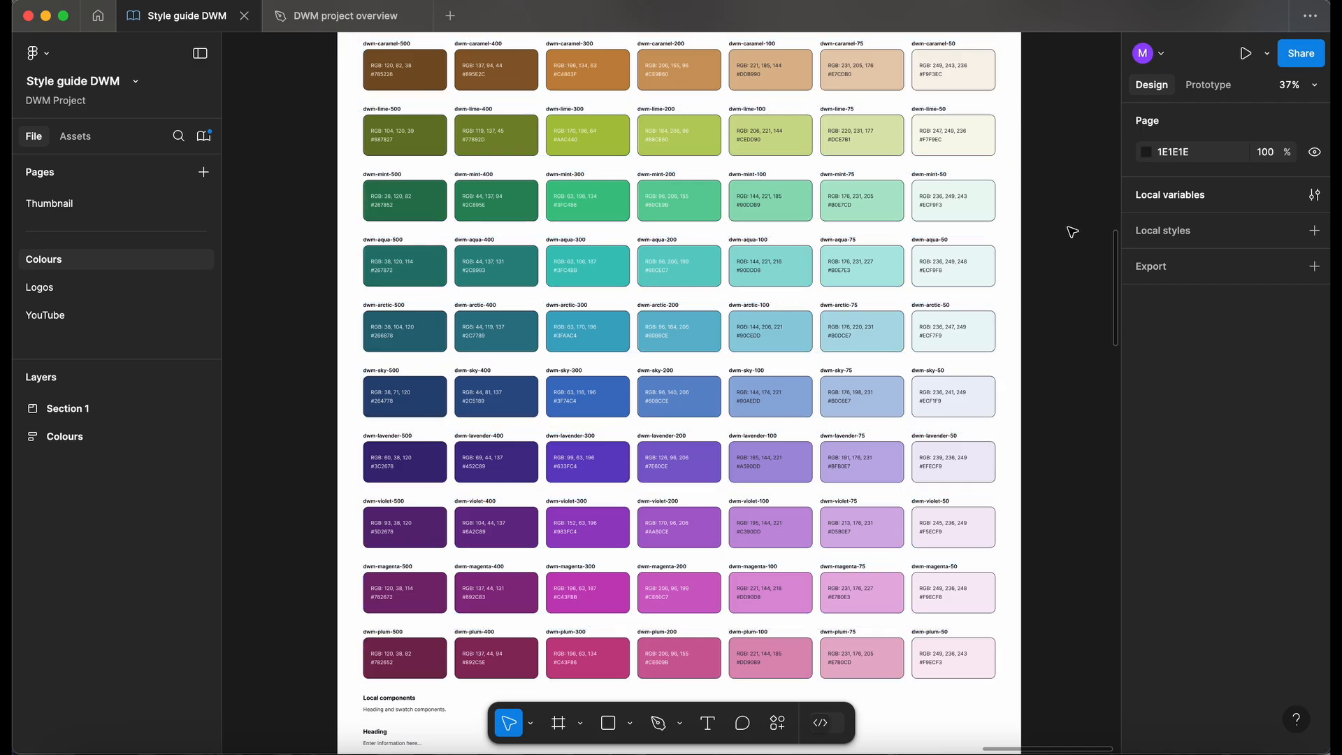
- Review the Expanded palette group in the local colour variables, then close the variables and return to the swatches
left_click(1315, 197)
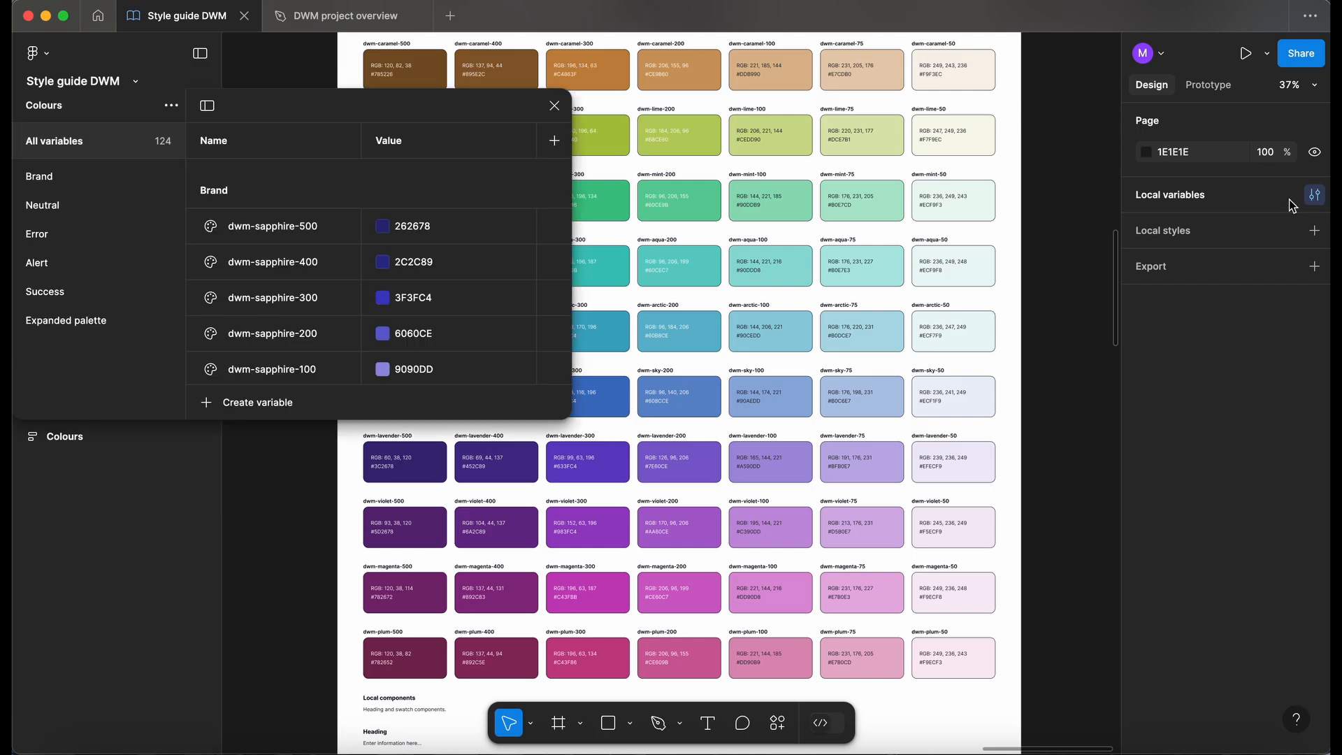
left_click_drag(446, 105, 907, 117)
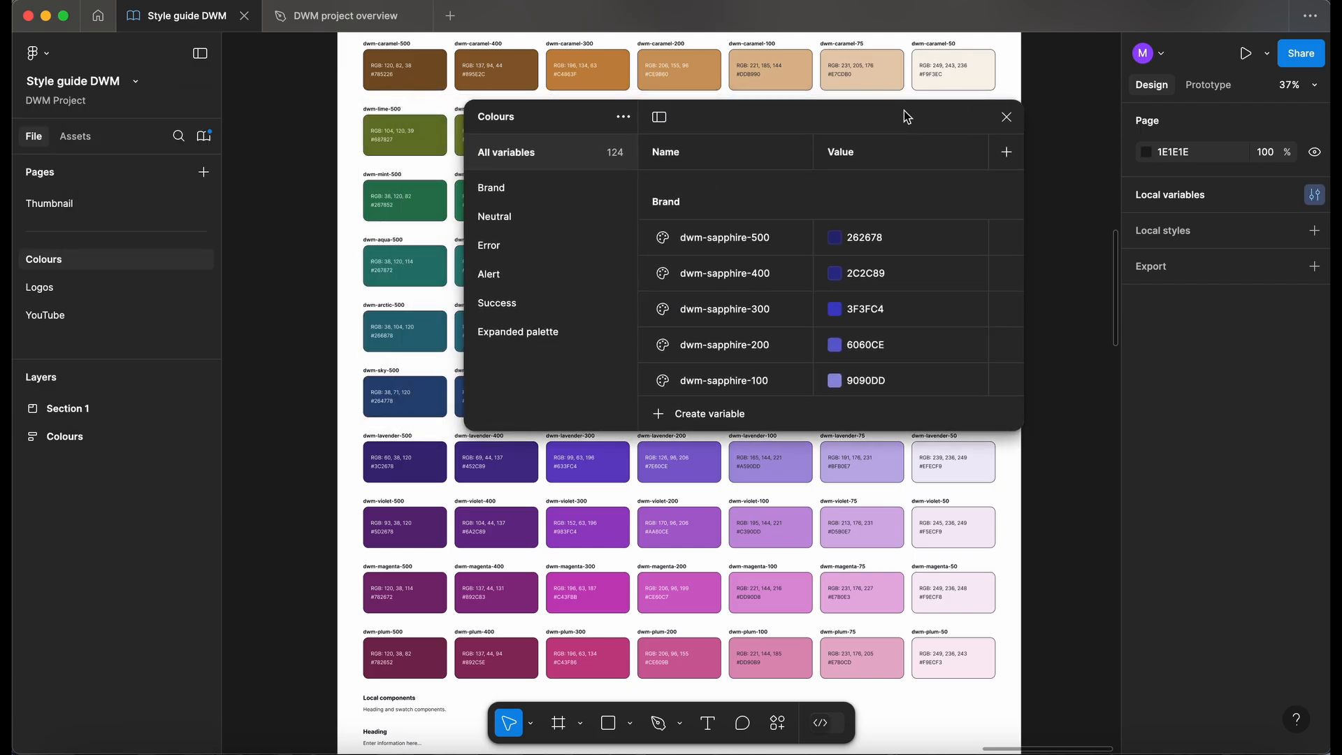
left_click(522, 331)
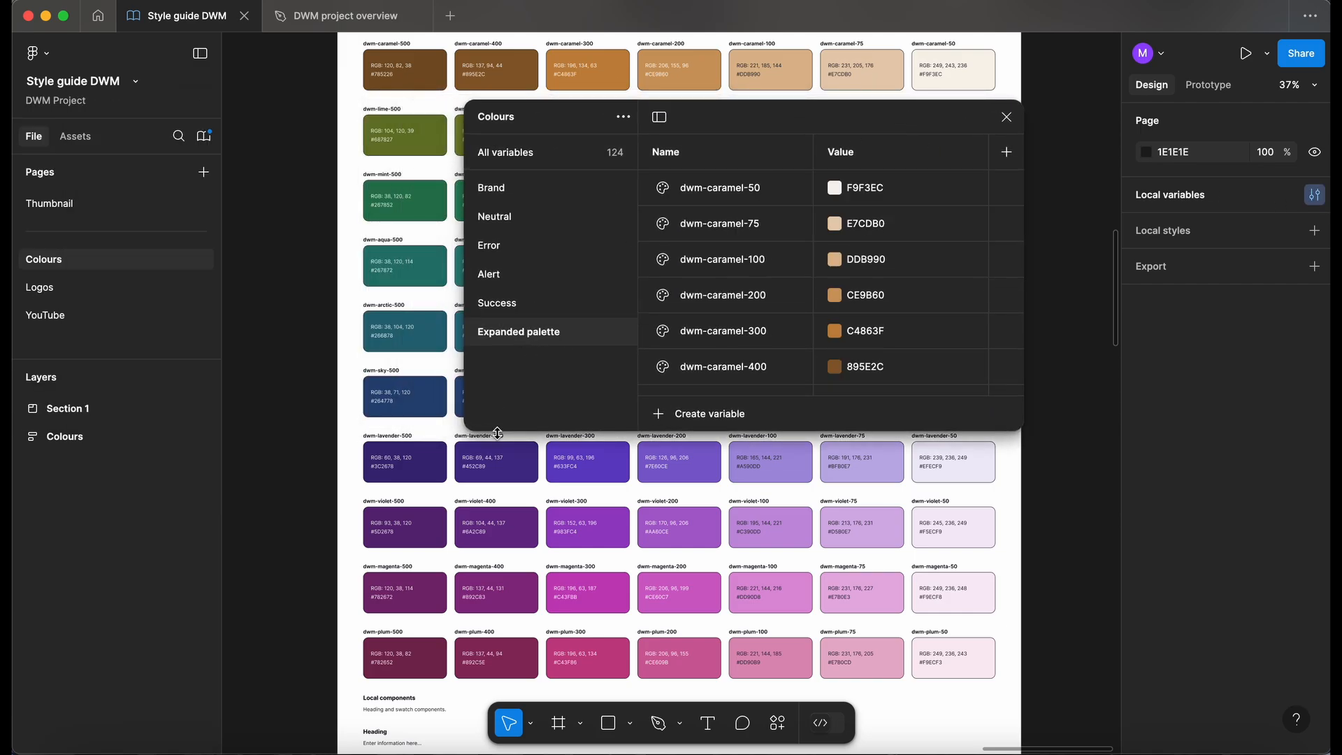
left_click_drag(476, 432, 475, 652)
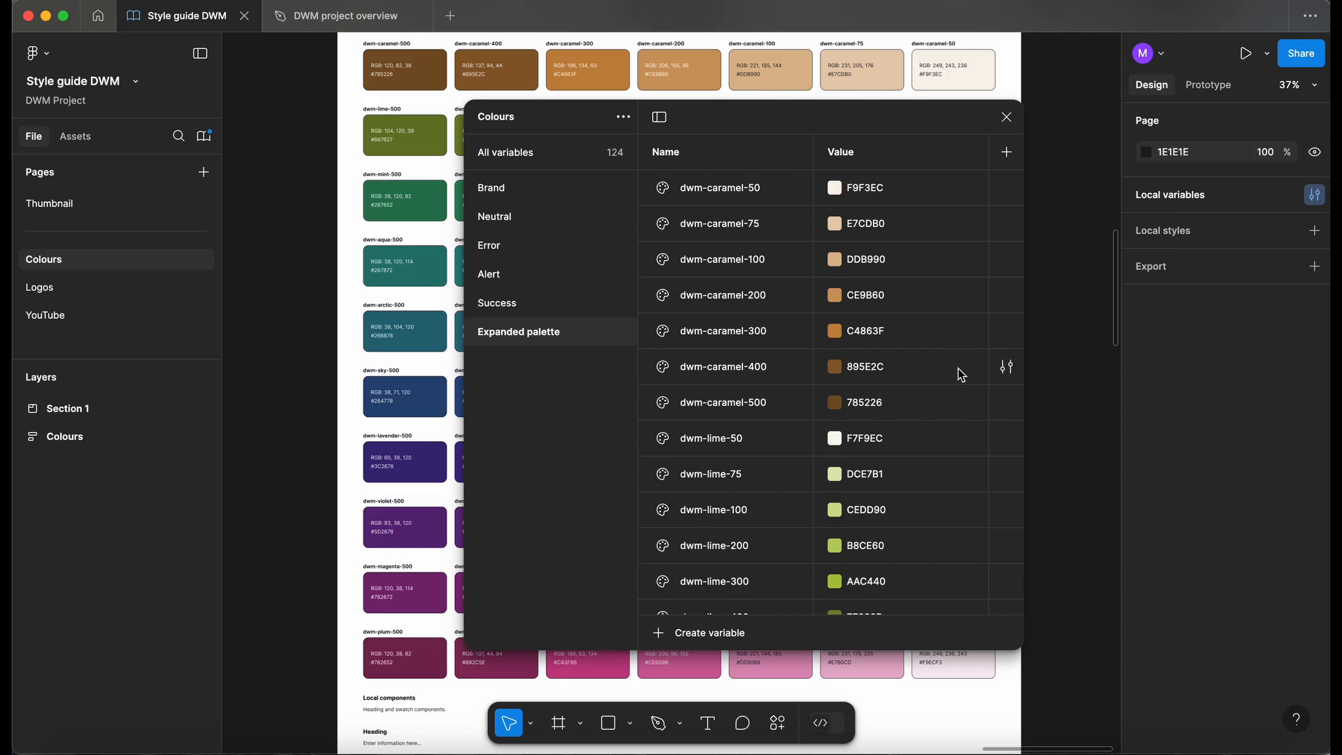
scroll(961, 374, "down", 20)
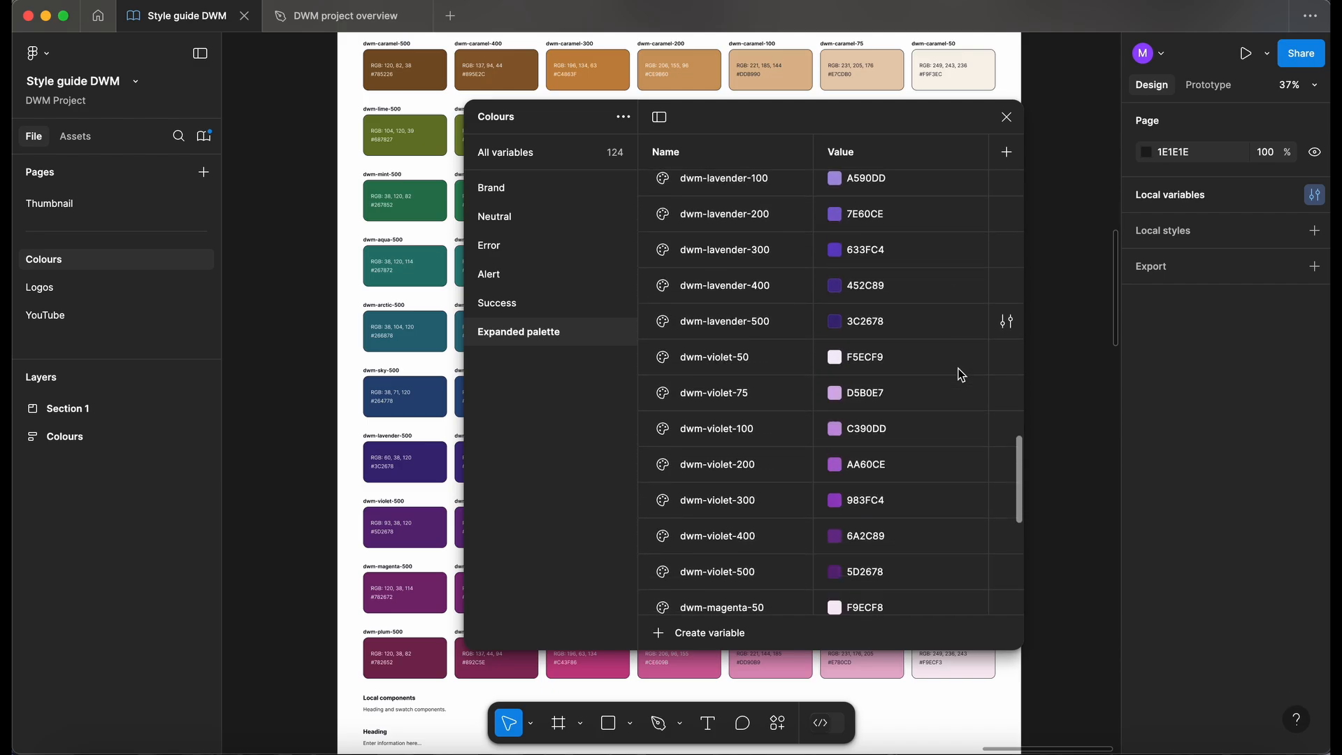
scroll(962, 374, "down", 8)
scroll(962, 374, "up", 10)
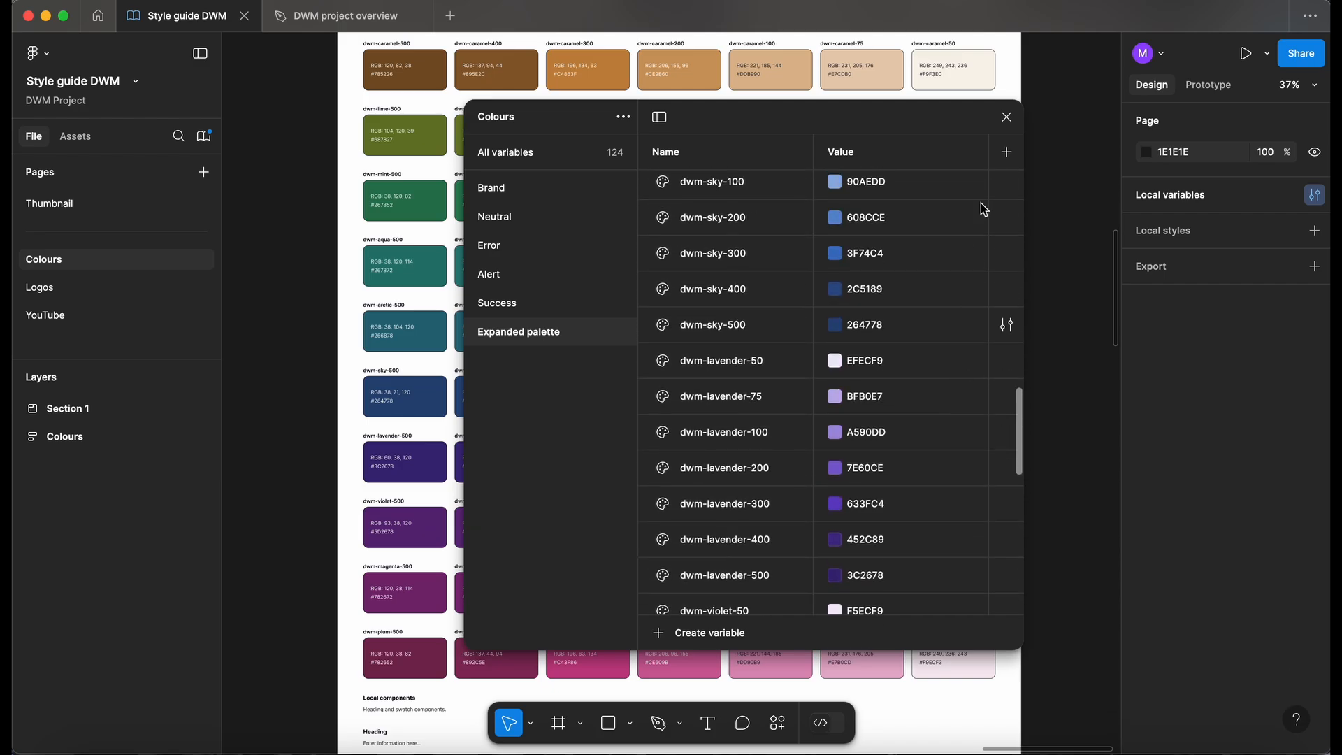
left_click(1006, 117)
scroll(284, 338, "down", 5)
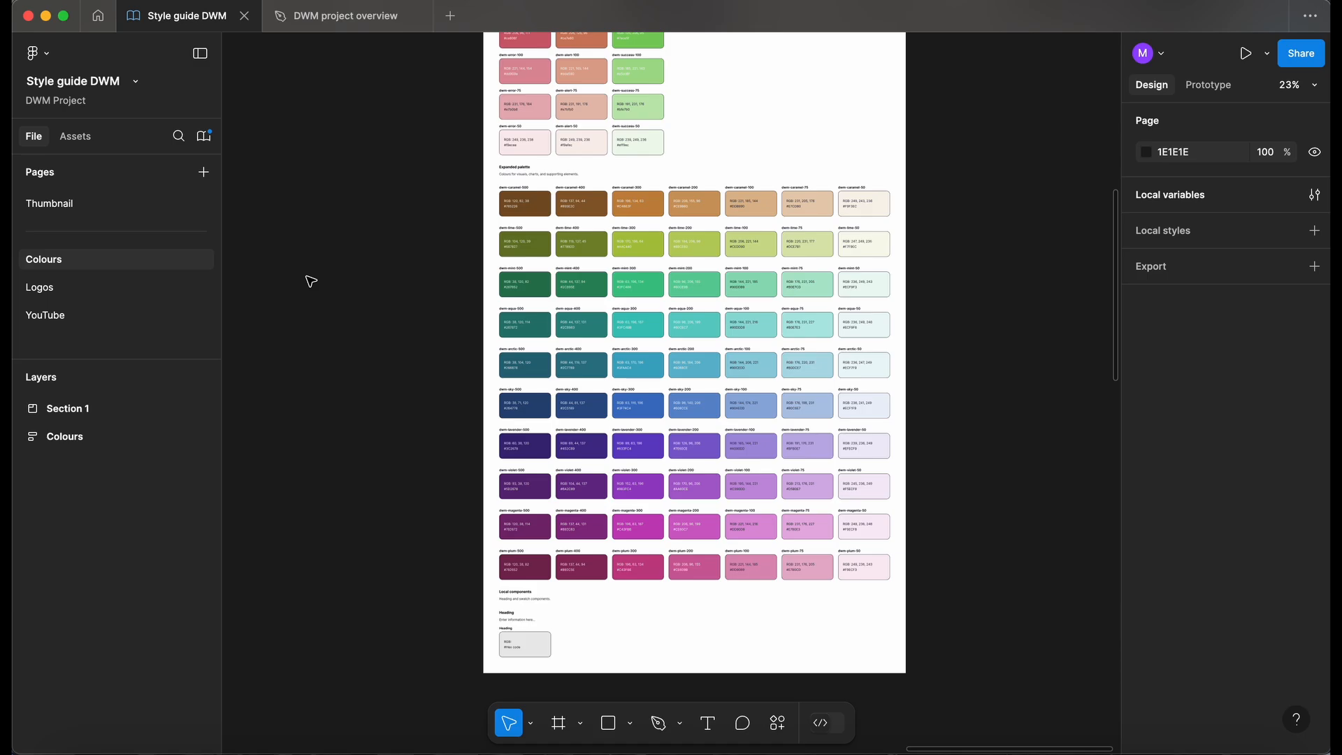
- Add a divider page named "---" beneath the YouTube page
left_click(105, 325)
left_click(202, 173)
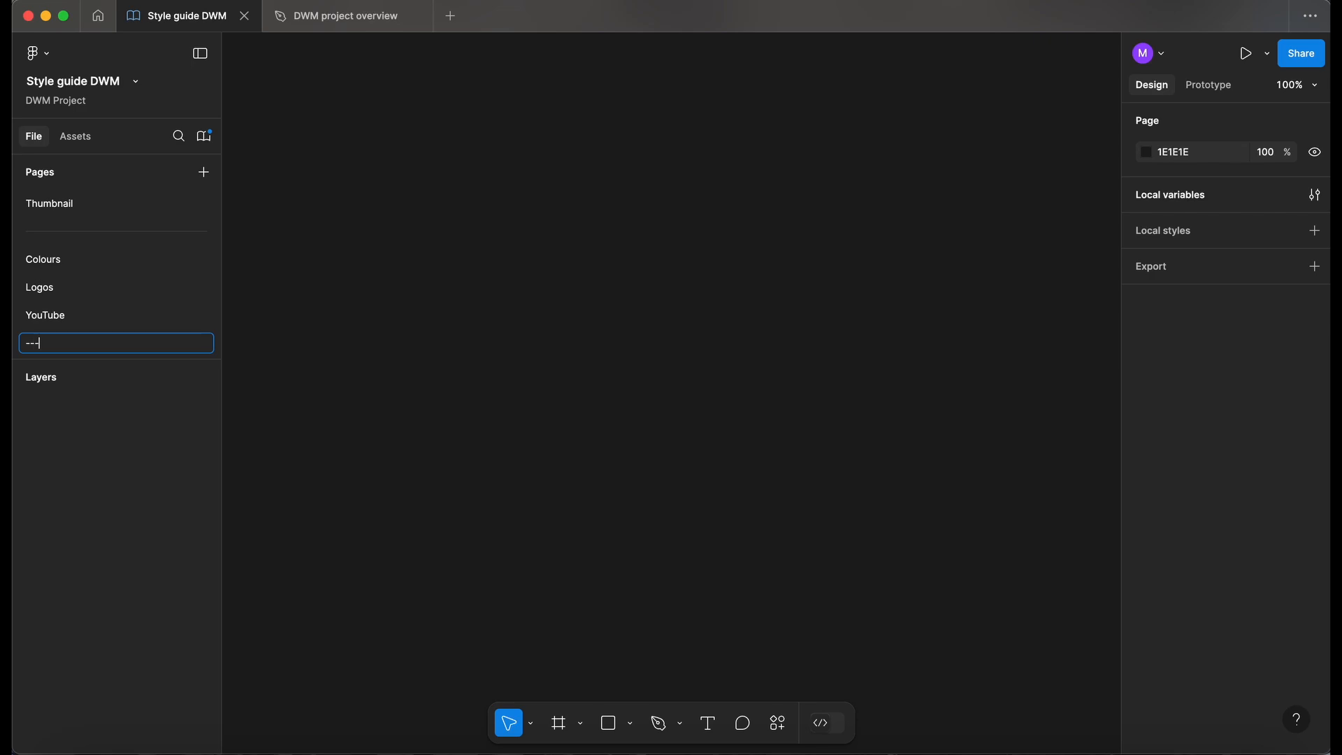
type("---")
key("Return")
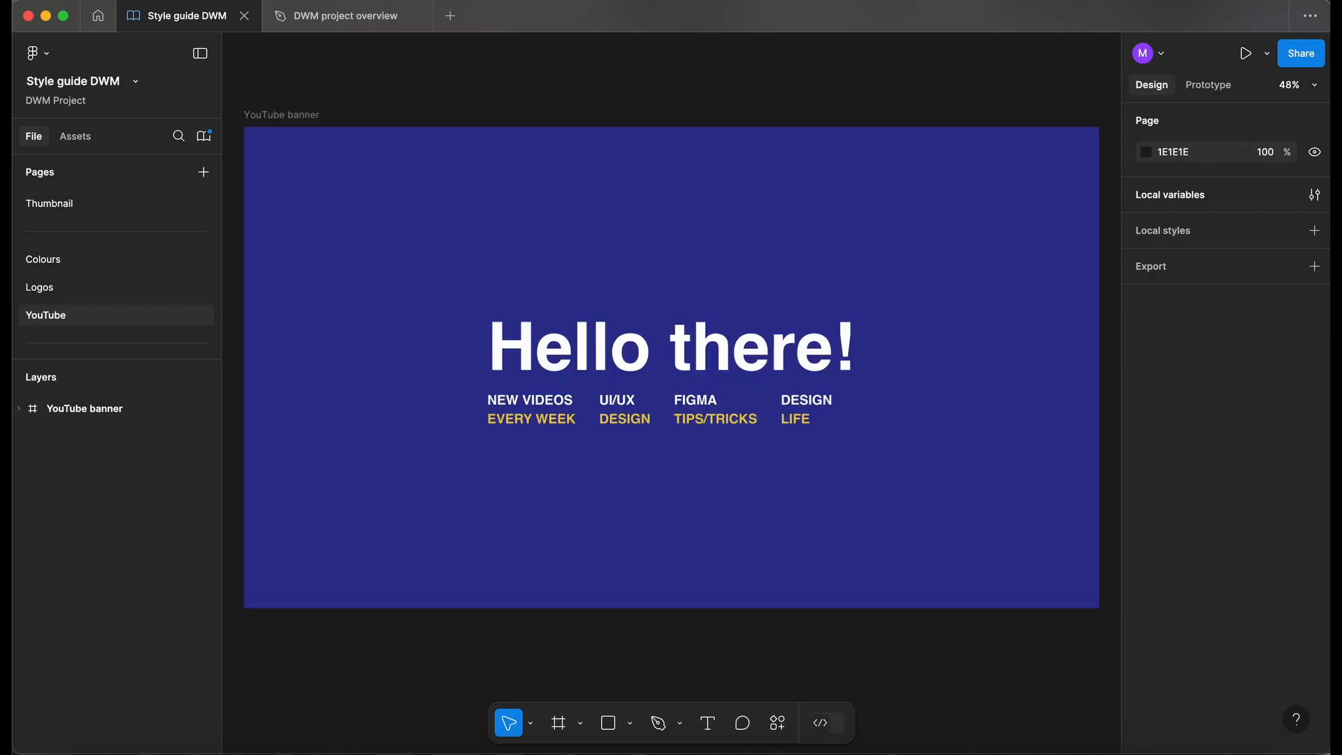
- Add a page named Playground beneath the new divider at the end of the page list
left_click(203, 174)
left_click(80, 313)
scroll(81, 322, "down", 1)
left_click(77, 319)
left_click_drag(79, 323, 75, 354)
double_click(54, 349)
type("P")
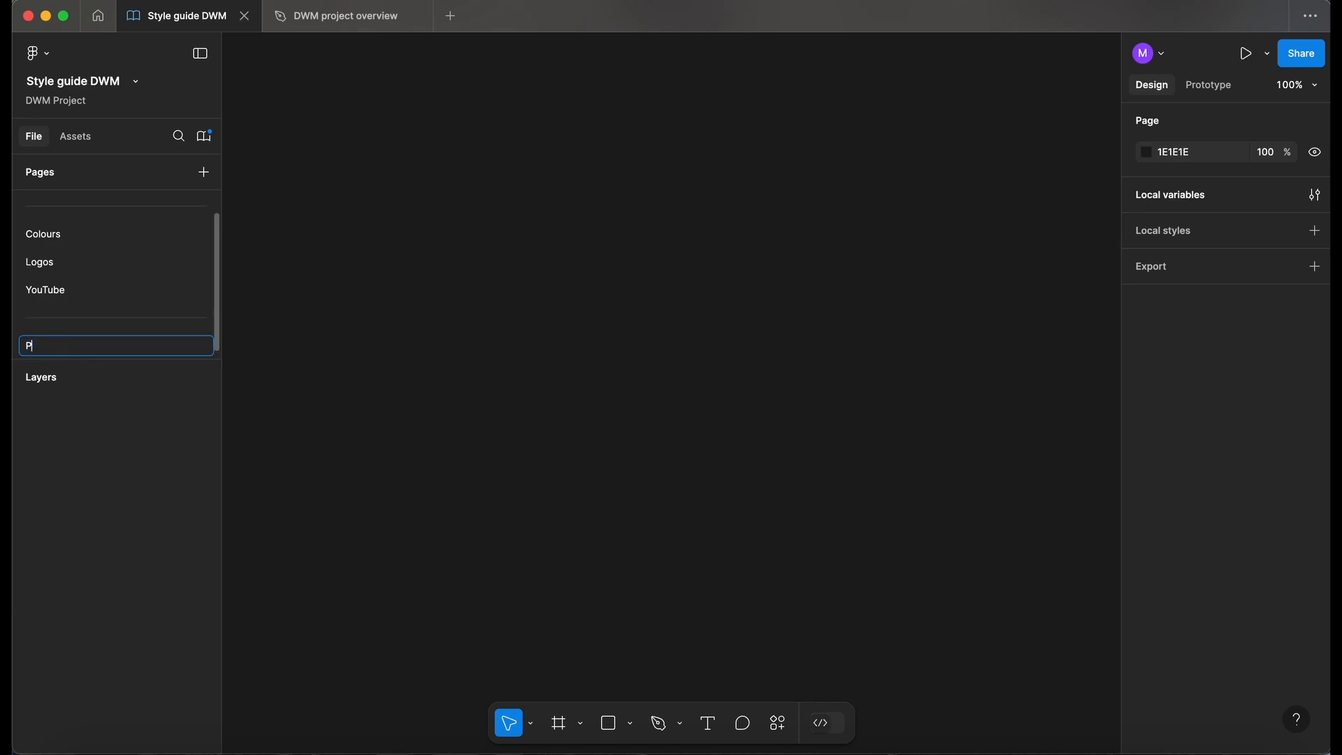
type("layground")
key("Return")
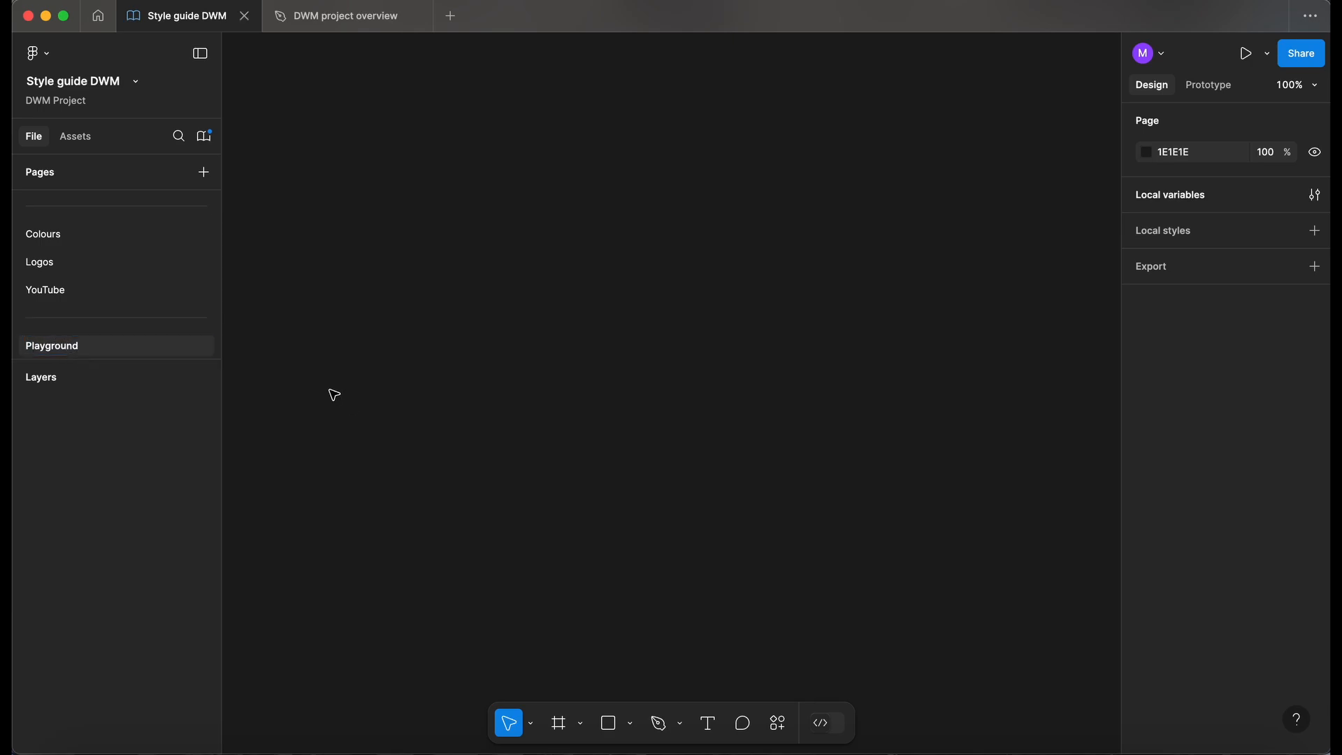
- Rename Section 1 on the Colours page to "Colour scale"
left_click(98, 240)
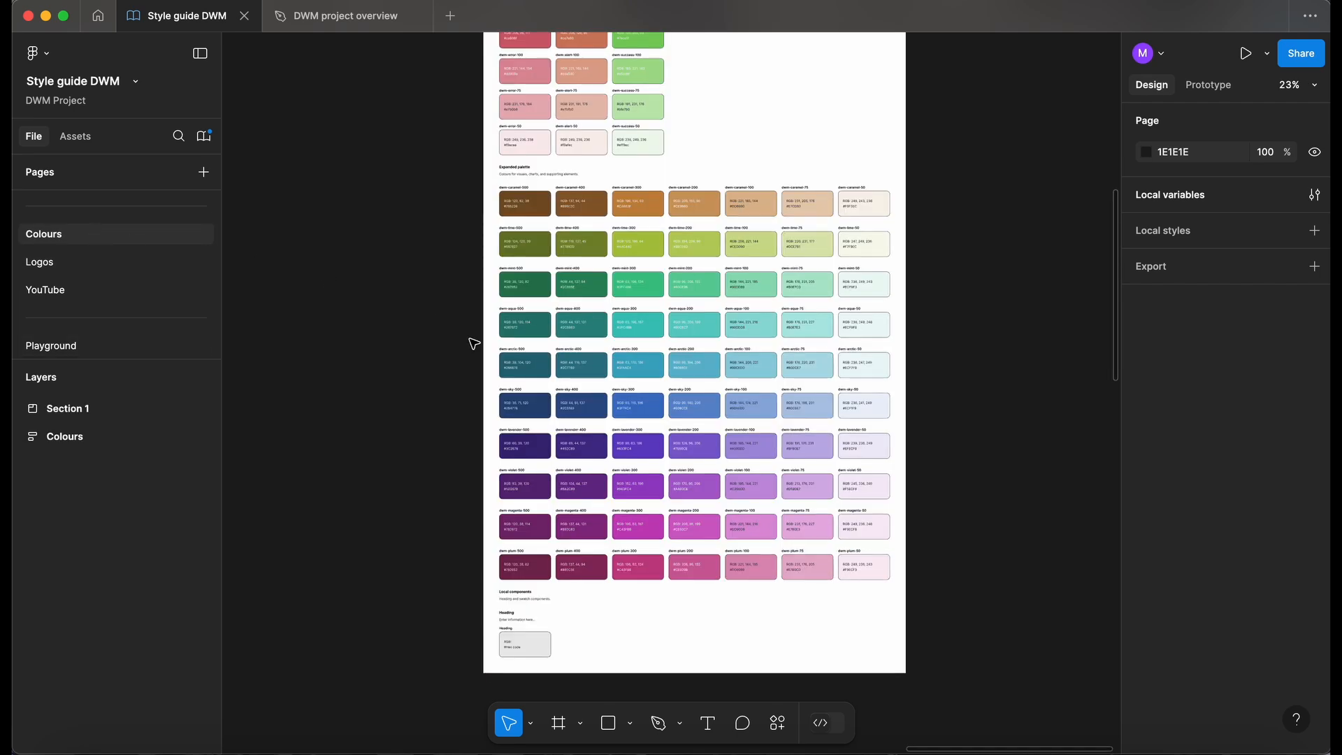
scroll(125, 250, "up", 1)
scroll(124, 247, "down", 1)
scroll(421, 300, "down", 3)
scroll(421, 299, "down", 3)
scroll(420, 299, "left", 5)
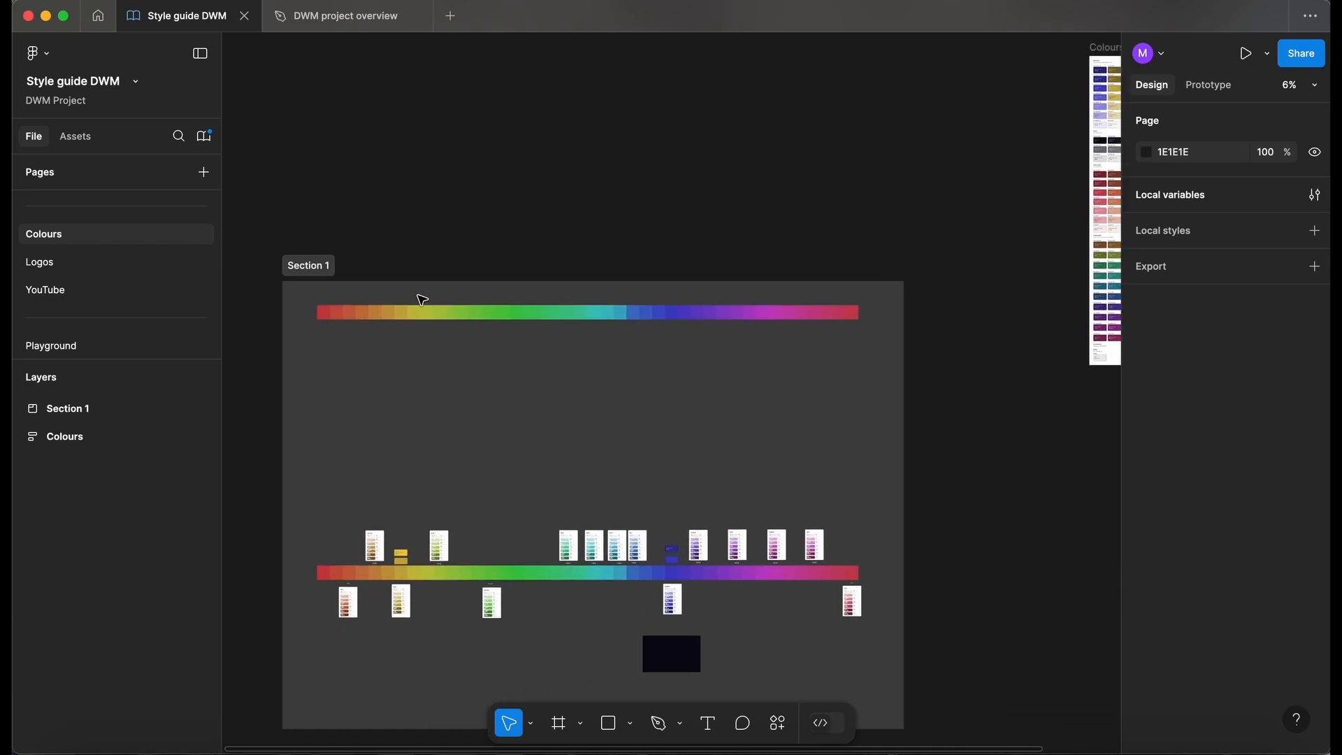
left_click(347, 266)
double_click(325, 266)
type("Colo")
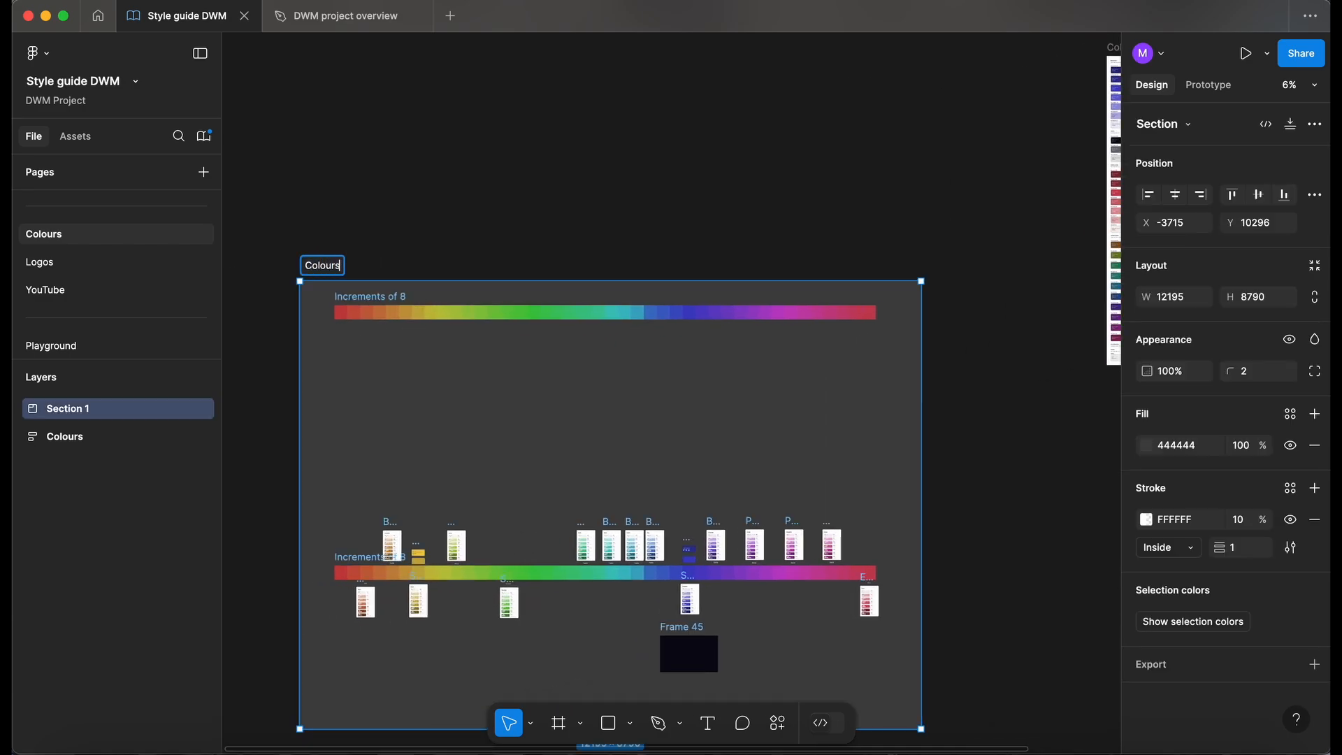
type("ur scale")
left_click(405, 194)
- Move the Colour scale section from the Colours page to the Playground page
left_click(346, 265)
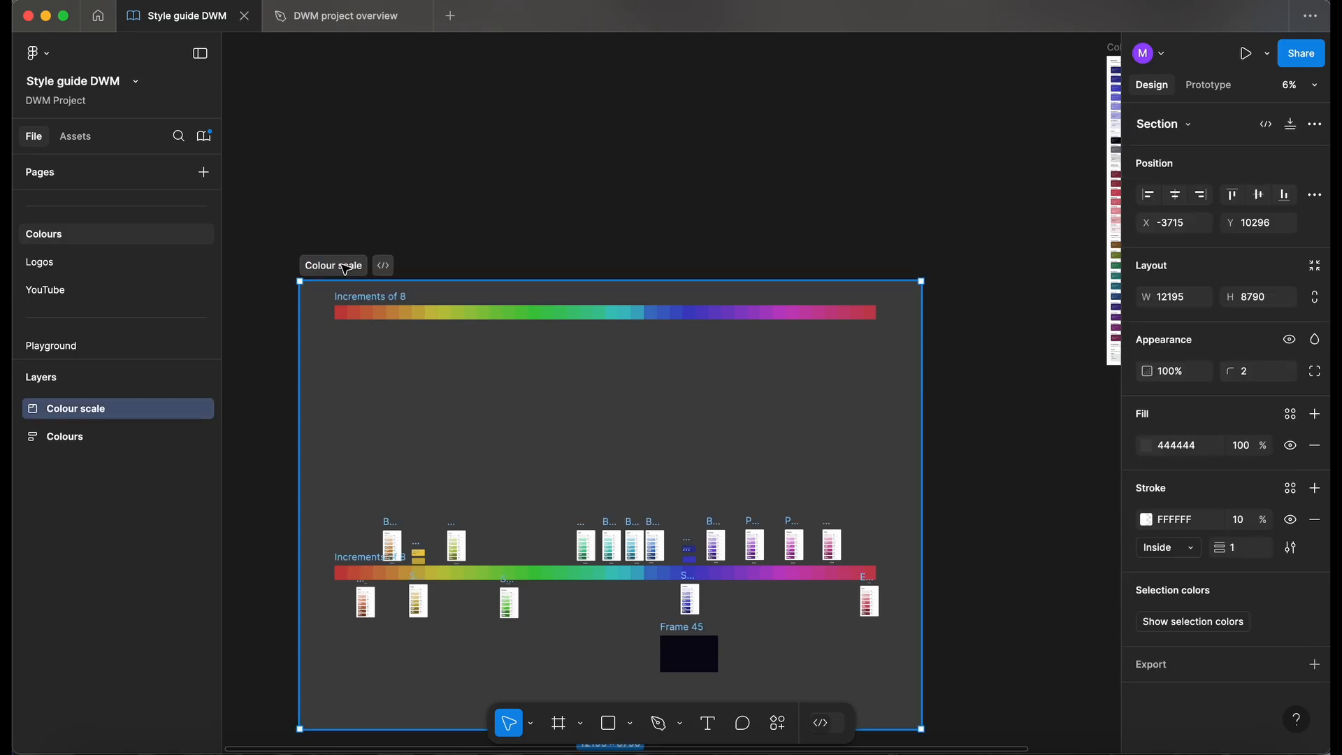
right_click(344, 269)
mouse_move(467, 369)
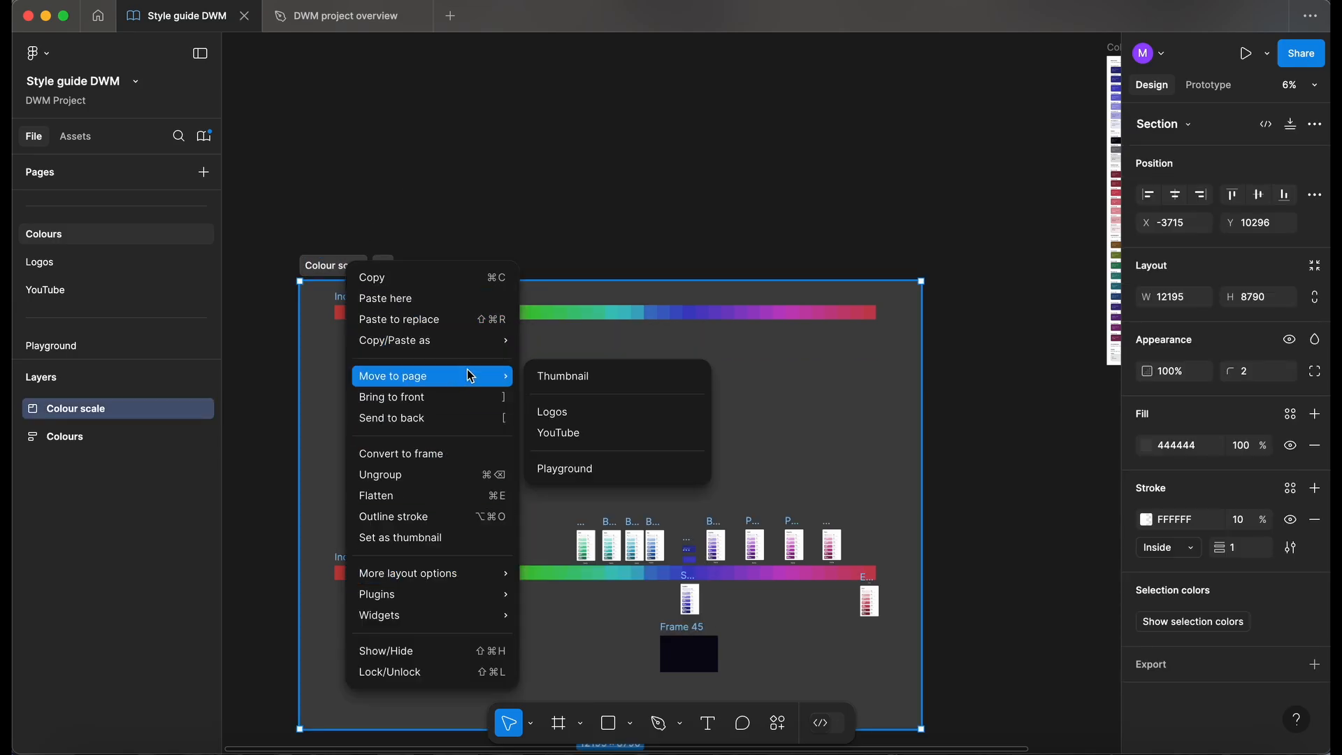
left_click(614, 467)
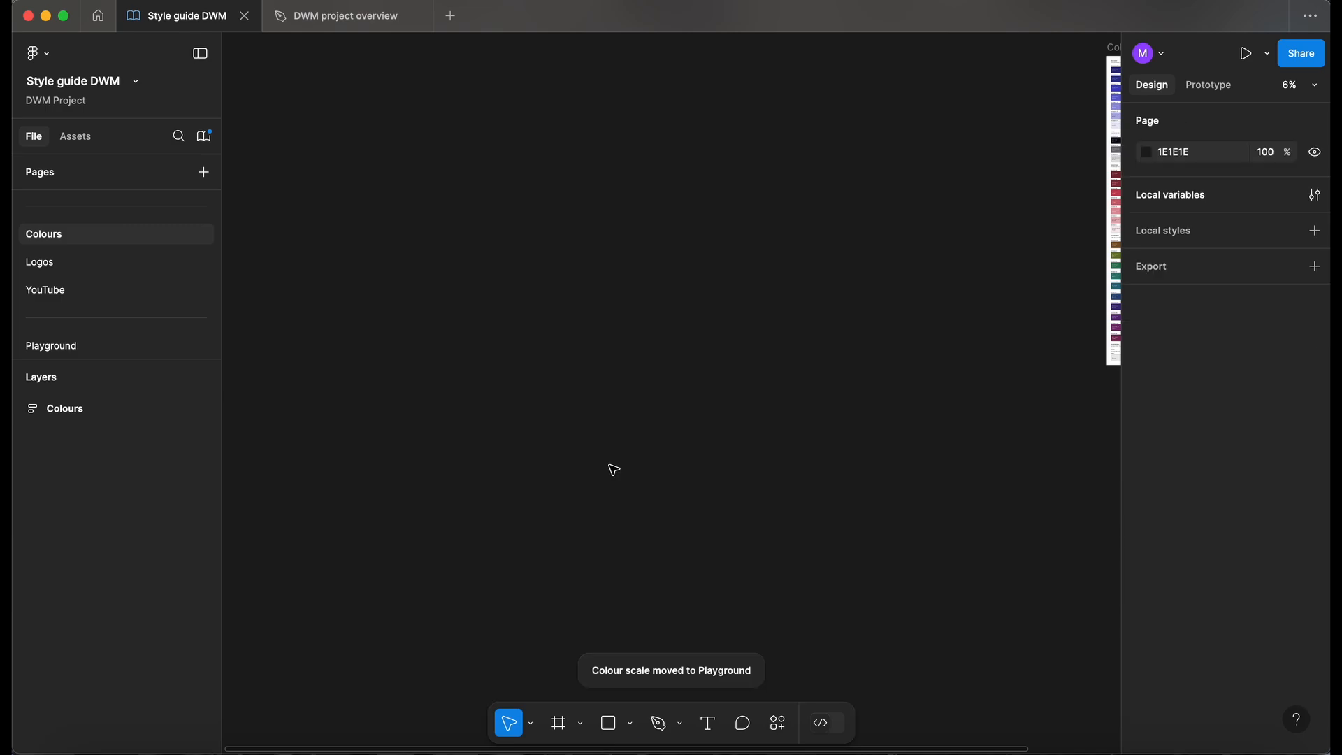
- Open the Playground page and check the Colour scale section moved there
key("shift+1")
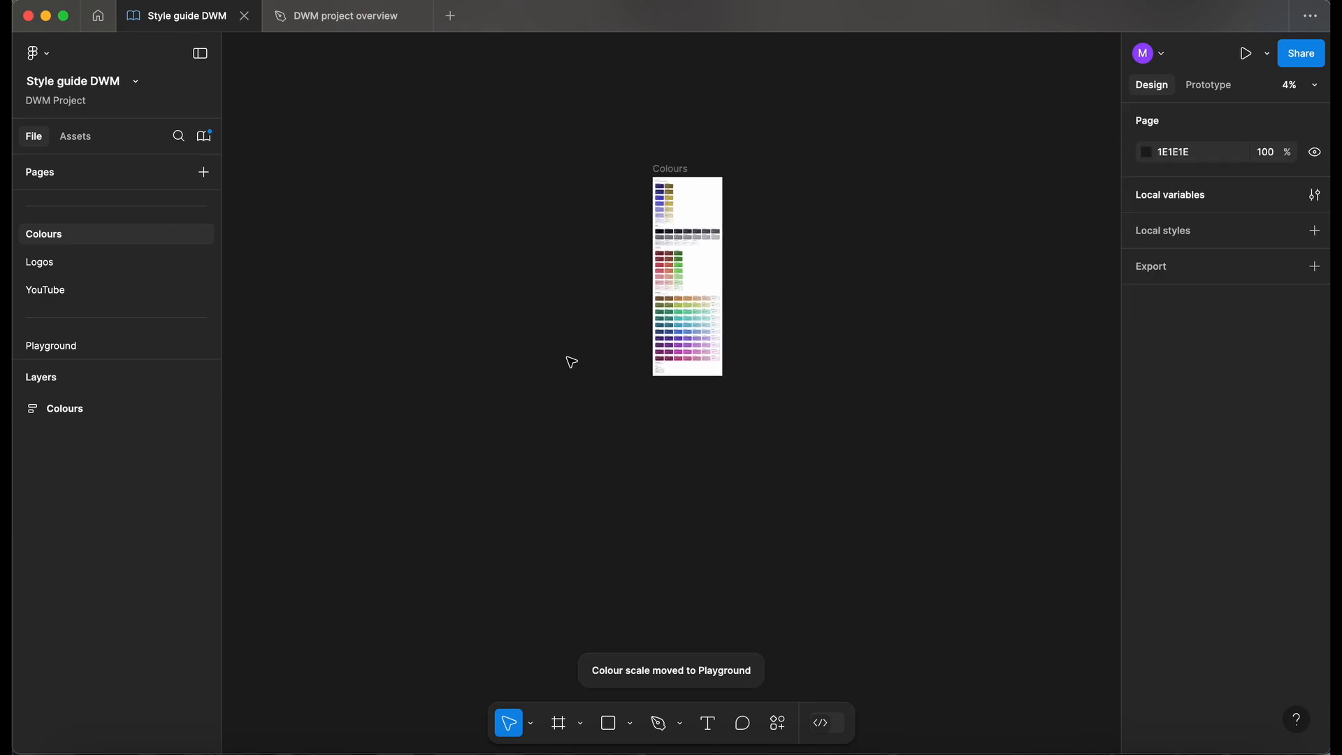
left_click(60, 346)
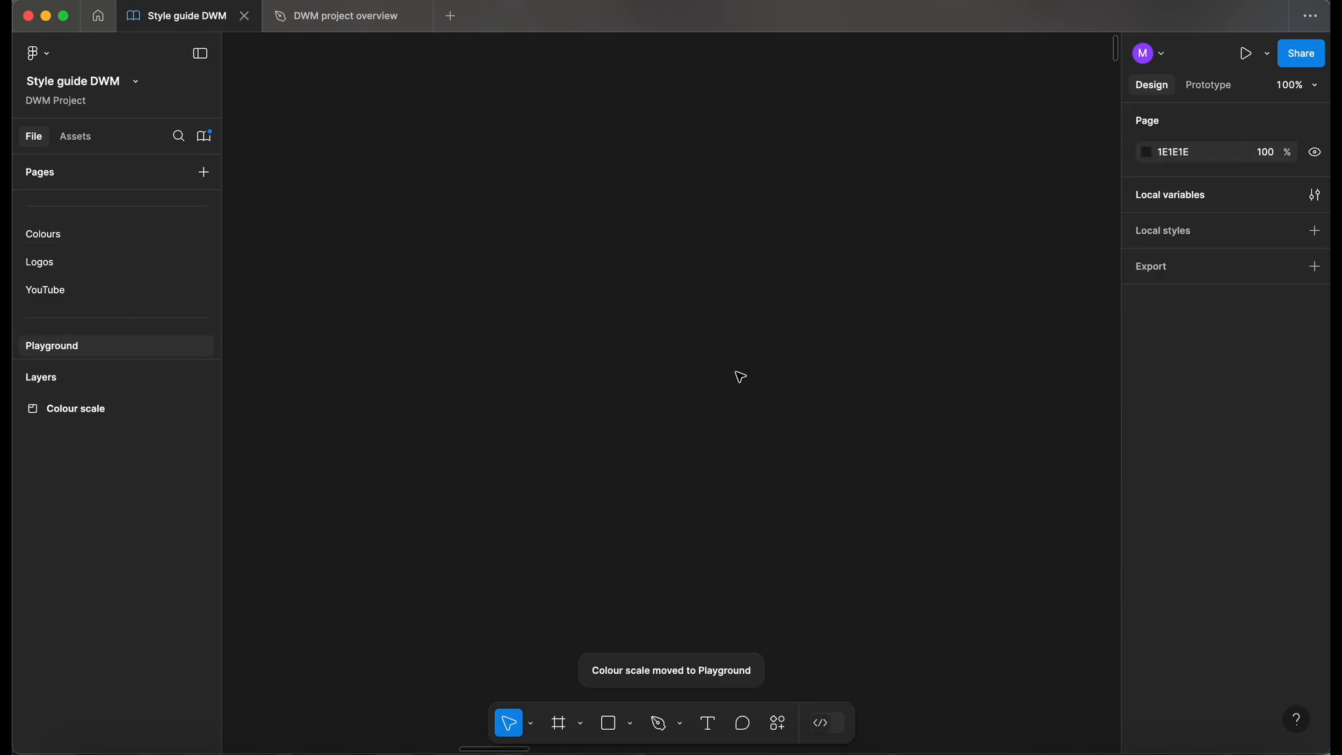
scroll(740, 378, "down", 10)
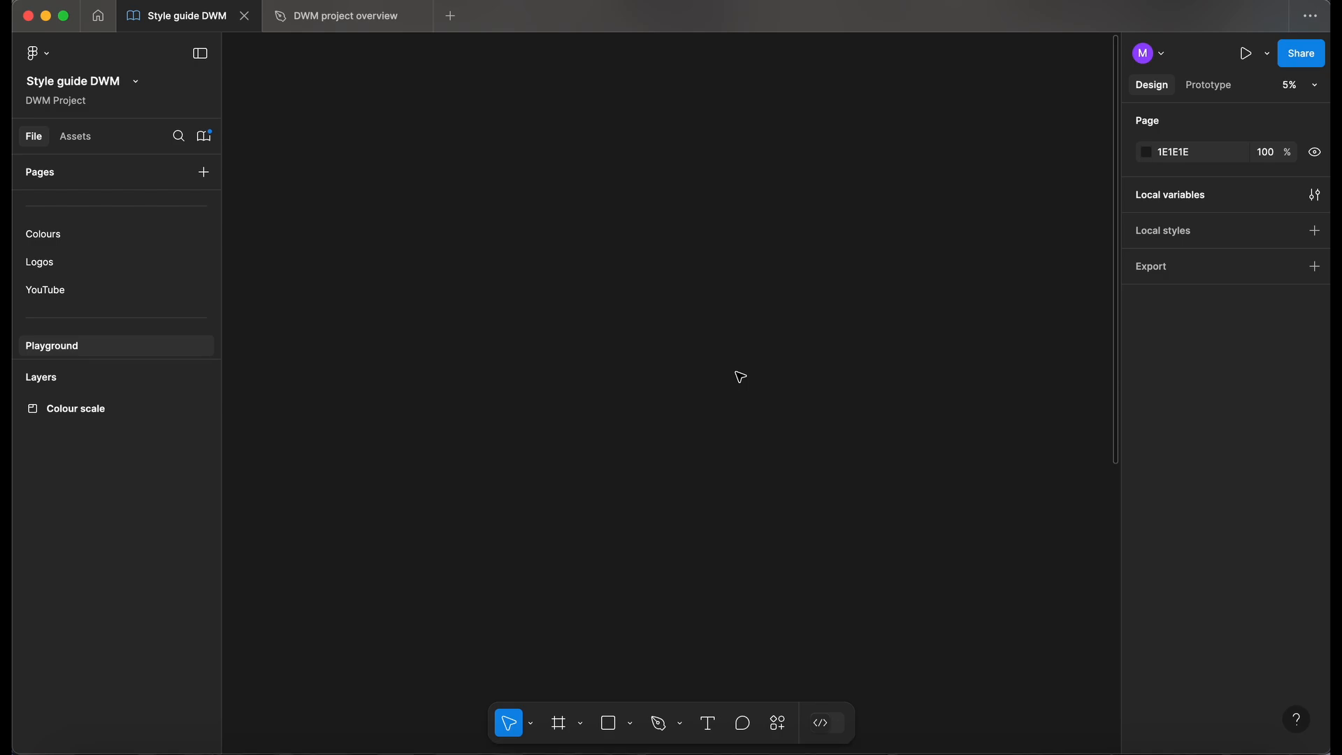
scroll(740, 377, "down", 5)
scroll(599, 360, "up", 2)
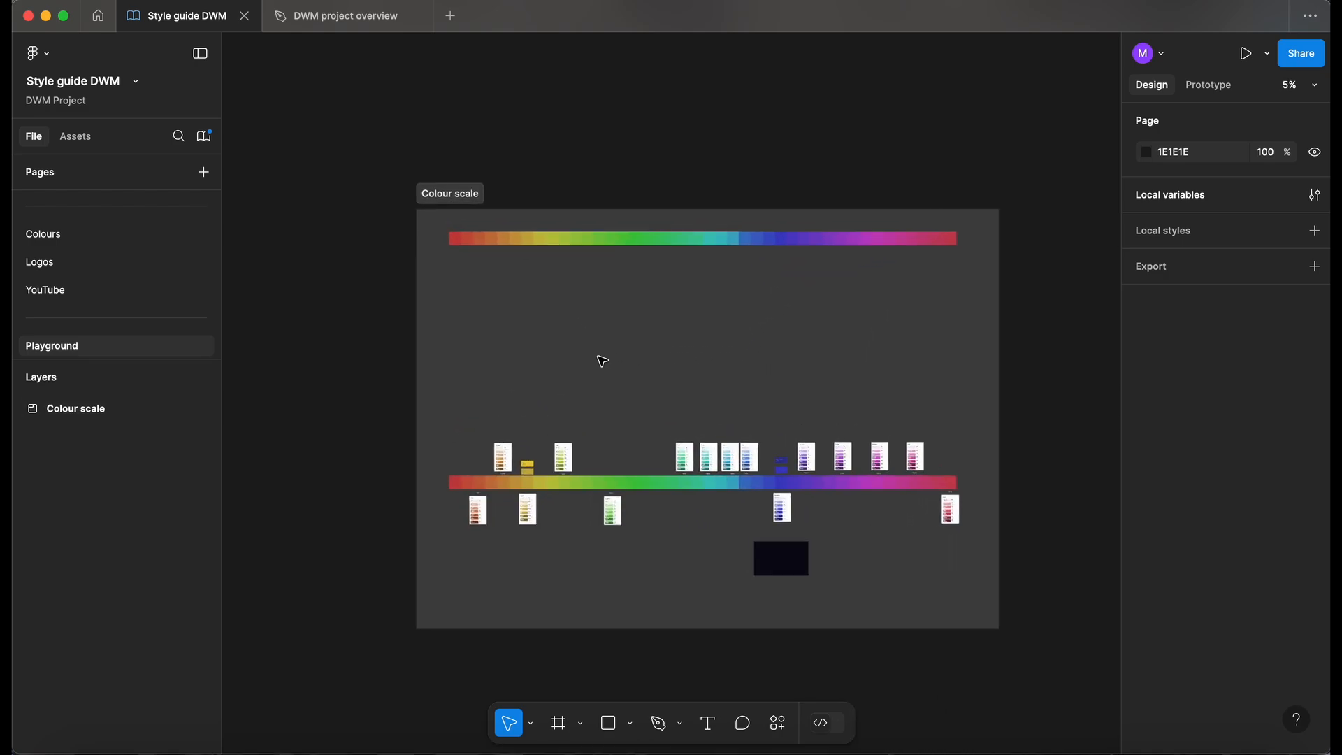
left_click(186, 409)
- Return to the Colours page and review its frame from the brand colours to the local components with the interface hidden
left_click(63, 236)
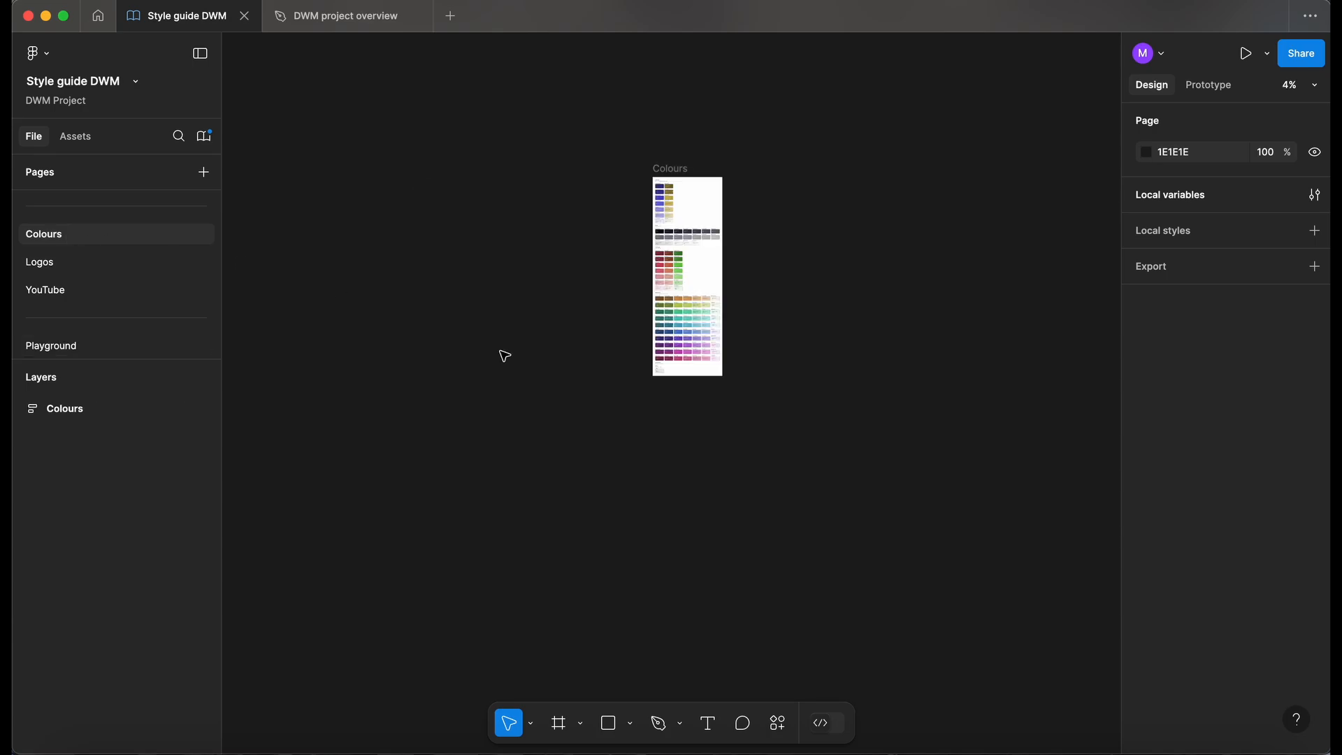
scroll(643, 255, "up", 8)
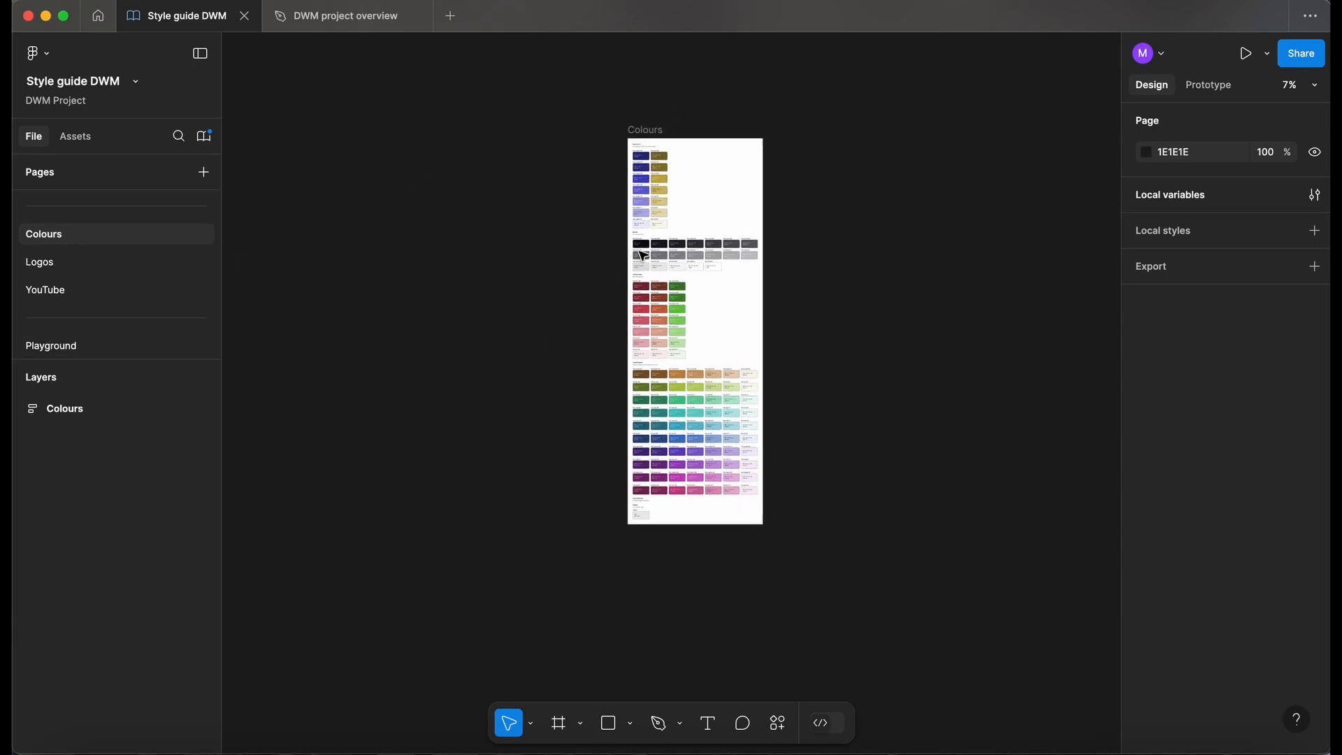
scroll(643, 256, "up", 10)
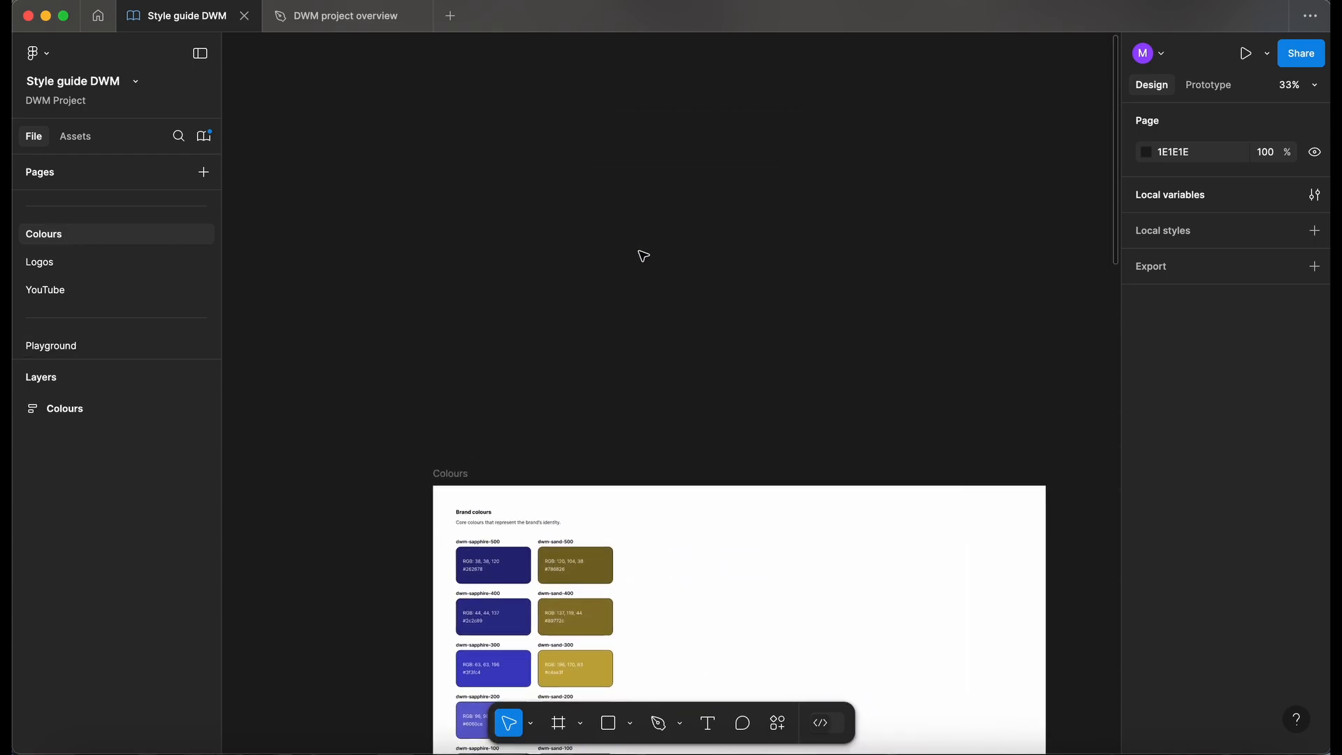
key("super+backslash")
scroll(644, 256, "up", 3)
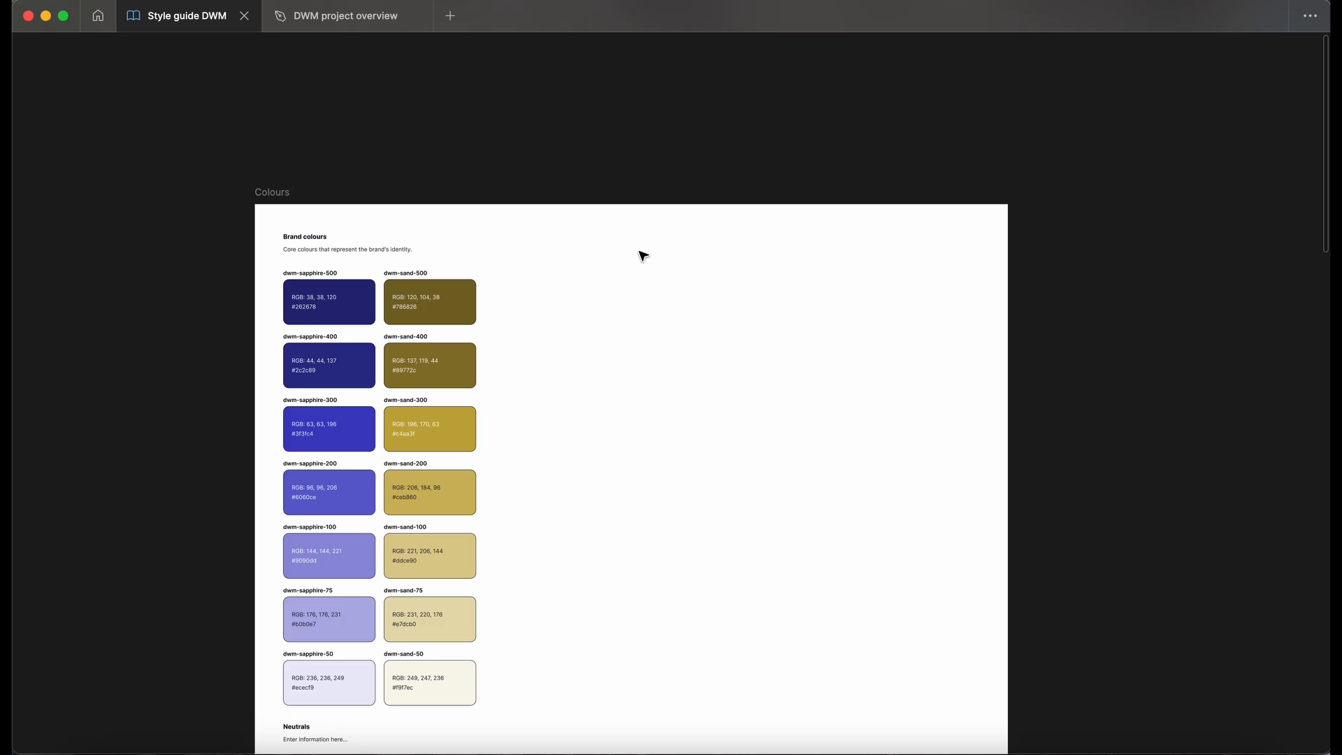
scroll(643, 256, "down", 10)
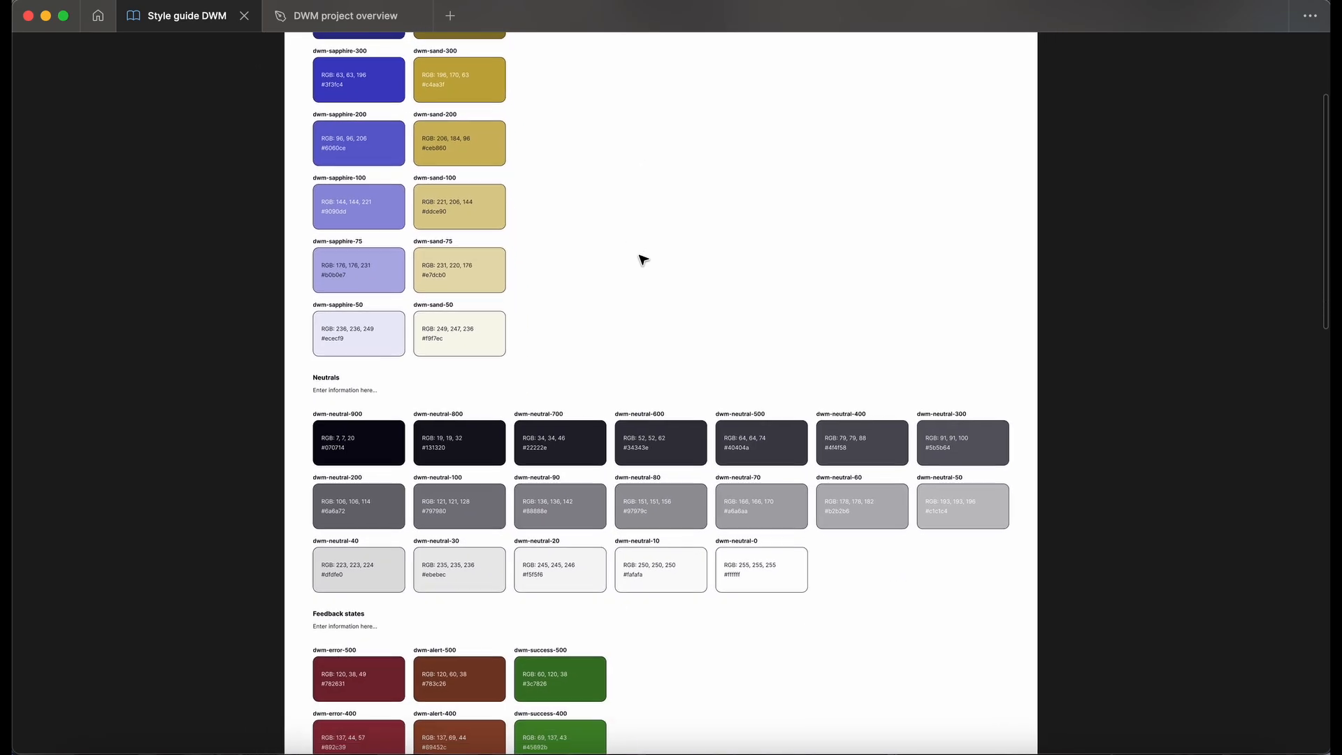
scroll(643, 260, "down", 8)
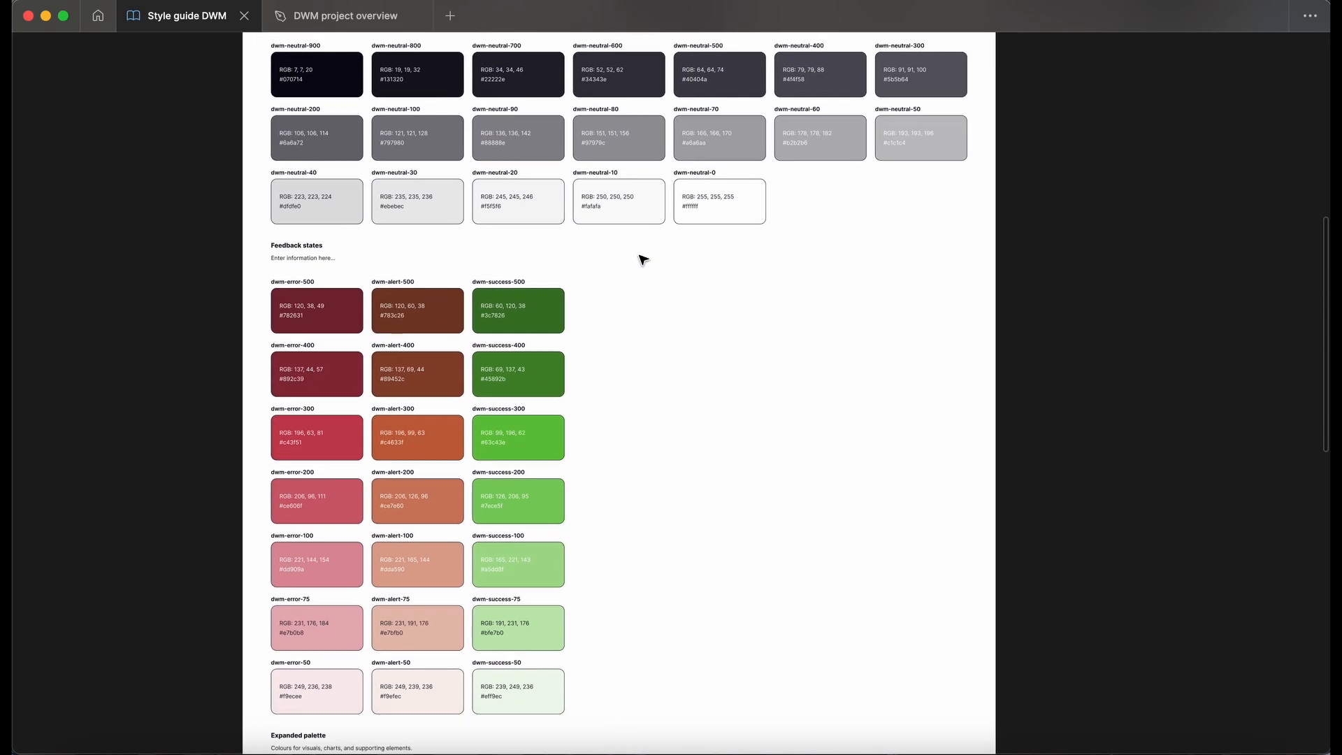
scroll(643, 260, "down", 6)
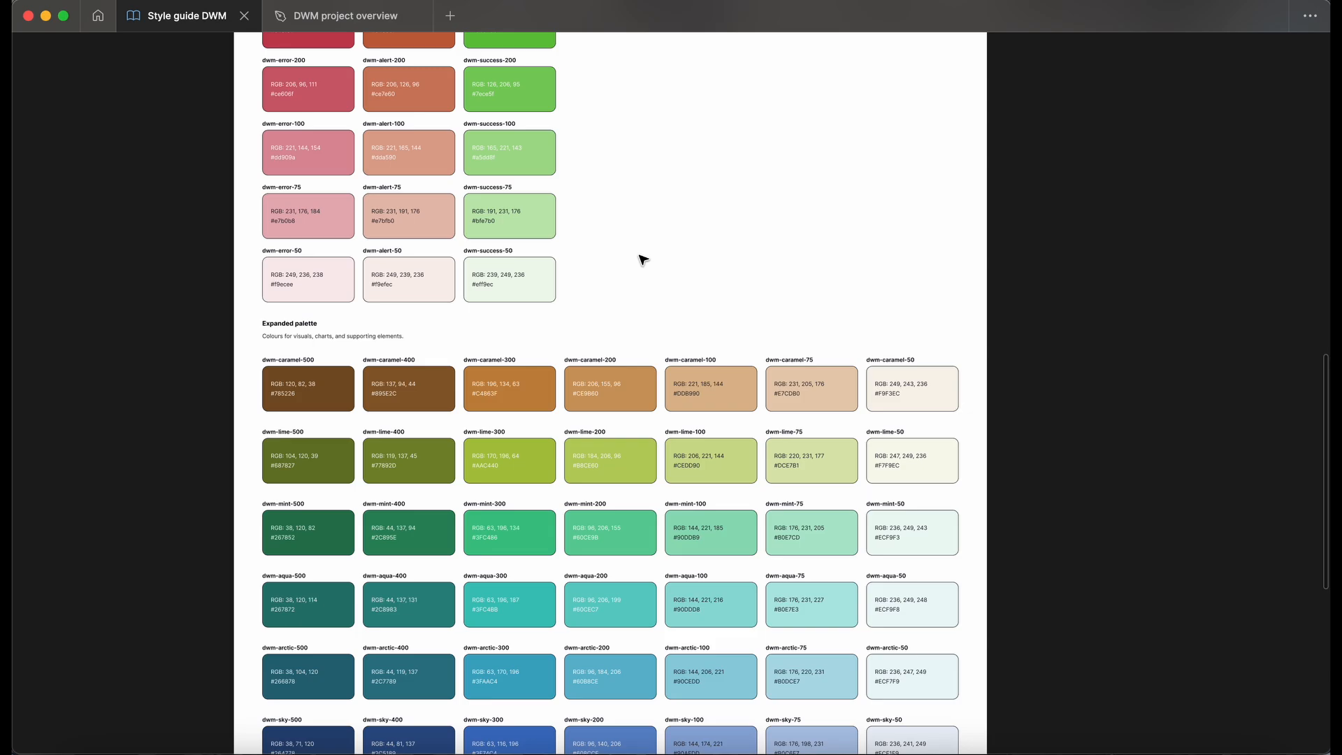
scroll(643, 260, "down", 6)
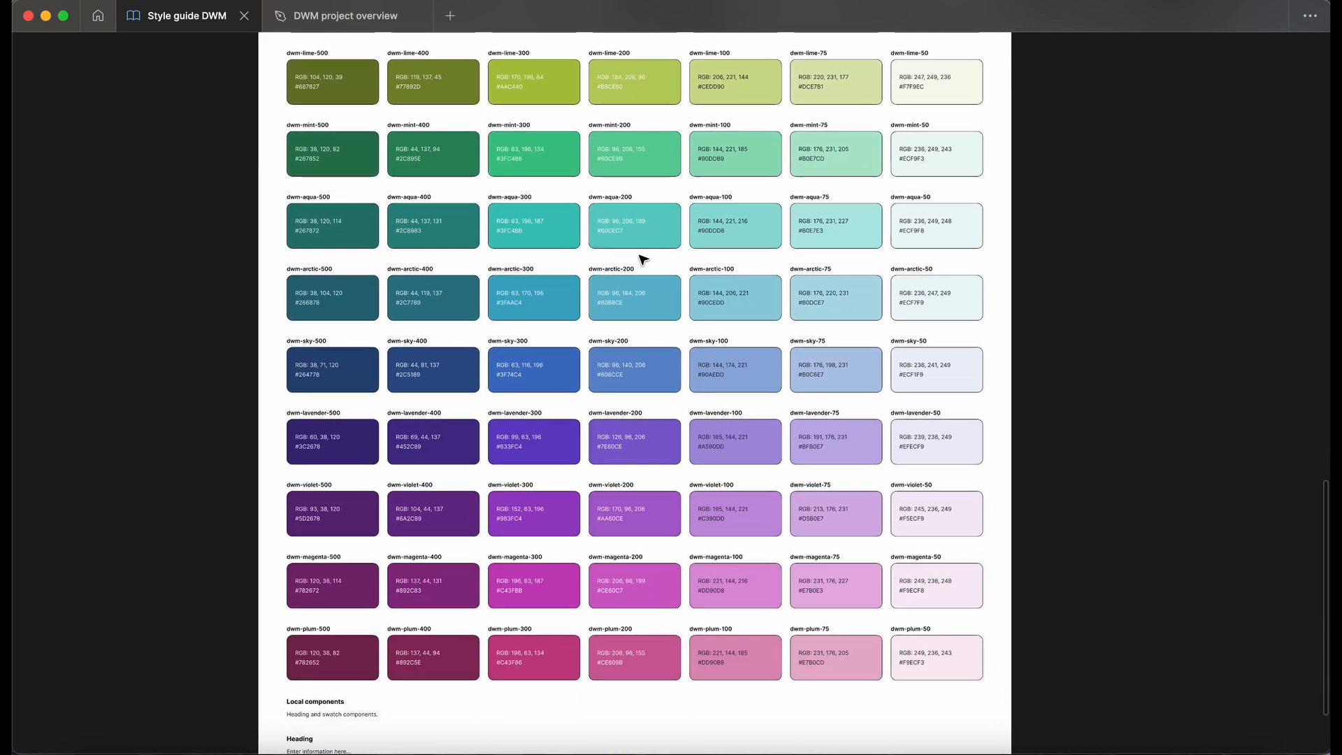
scroll(639, 259, "down", 3)
scroll(615, 259, "down", 5)
key("super+backslash")
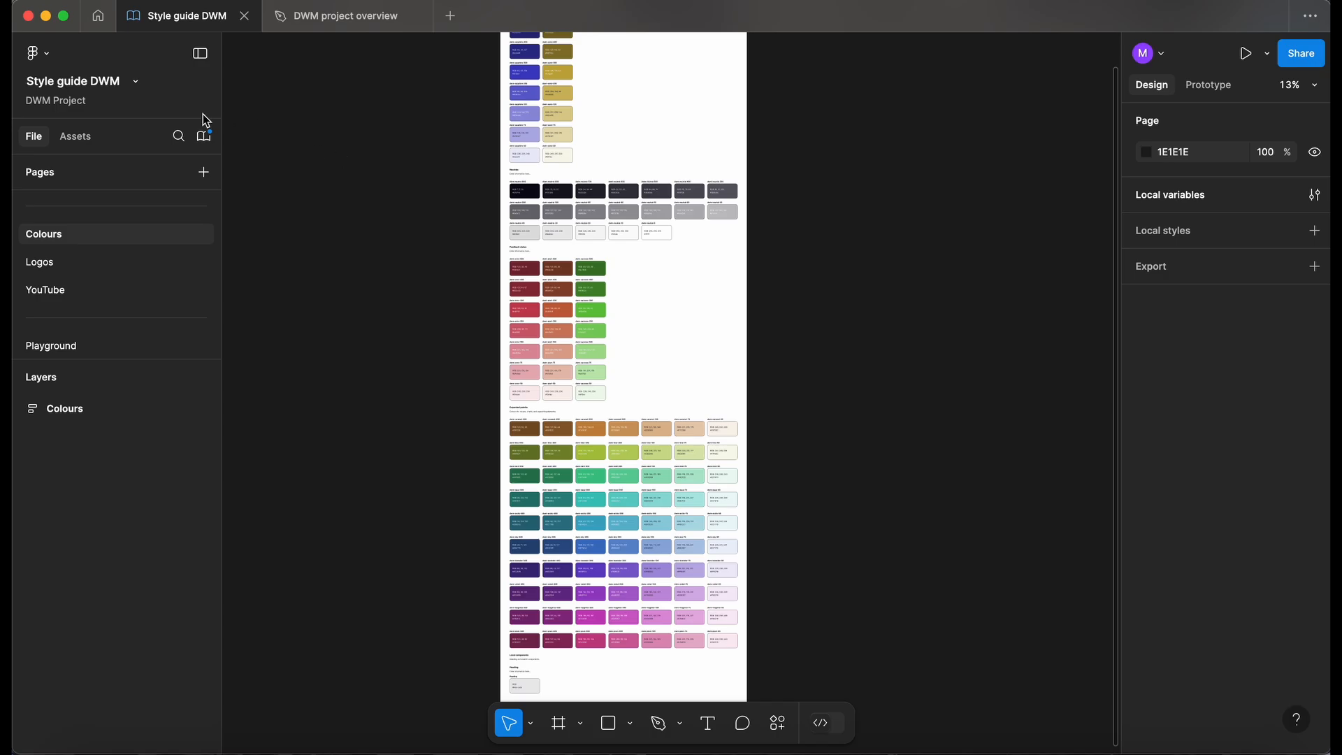
- Start publishing the Style guide DWM library and review the list of changed variables in the Colours collection
left_click(207, 137)
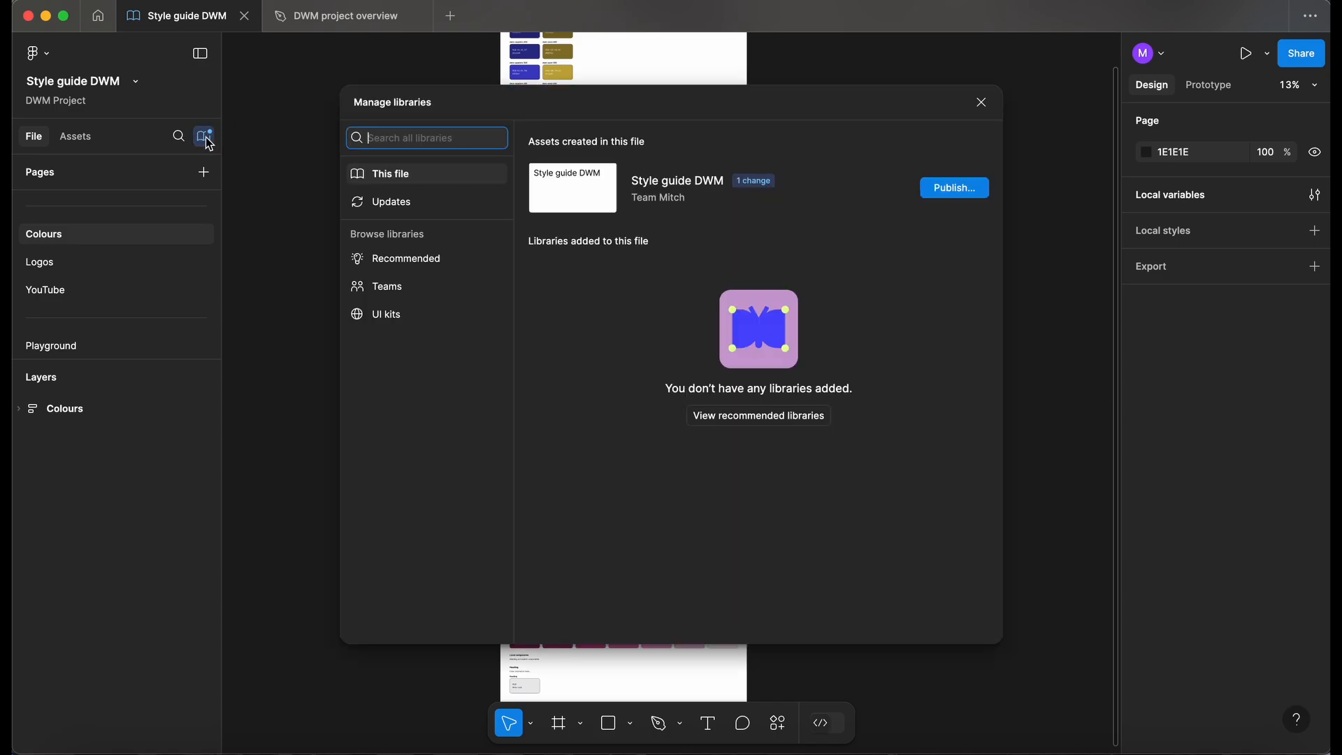
left_click(983, 186)
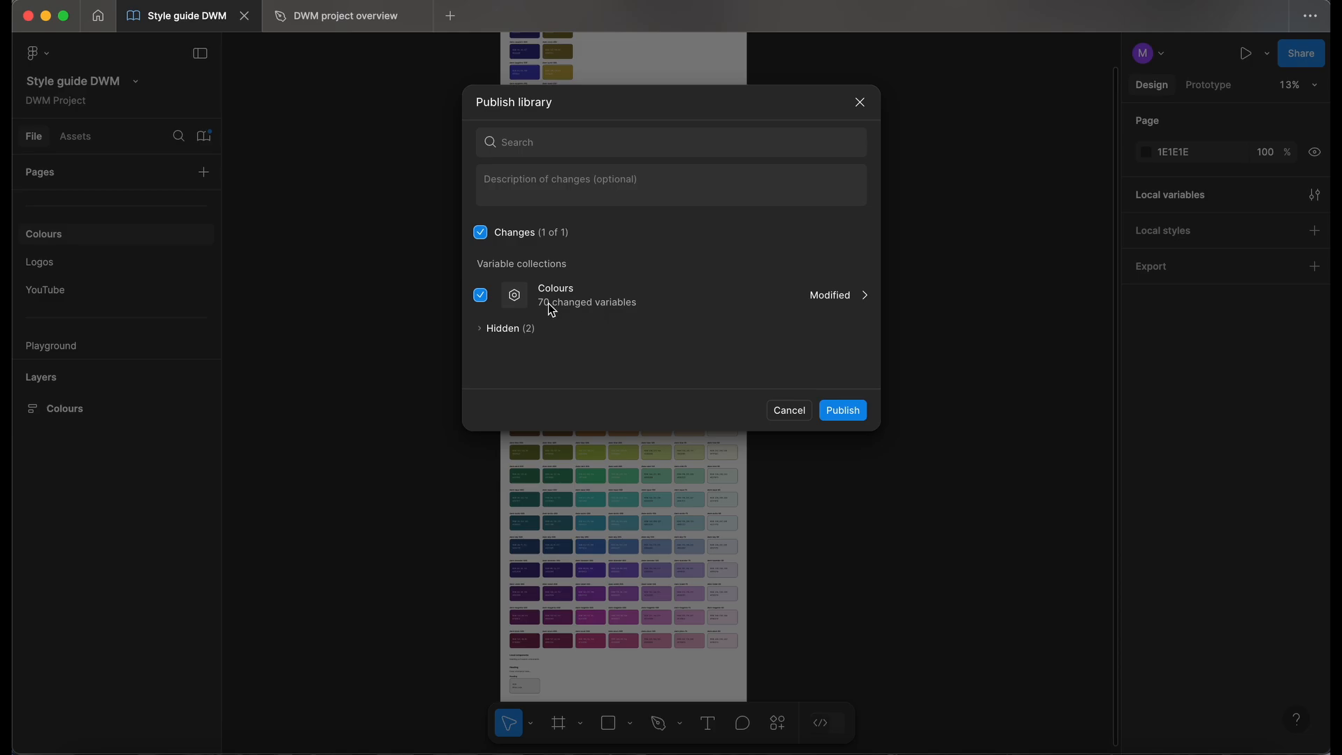
left_click(865, 296)
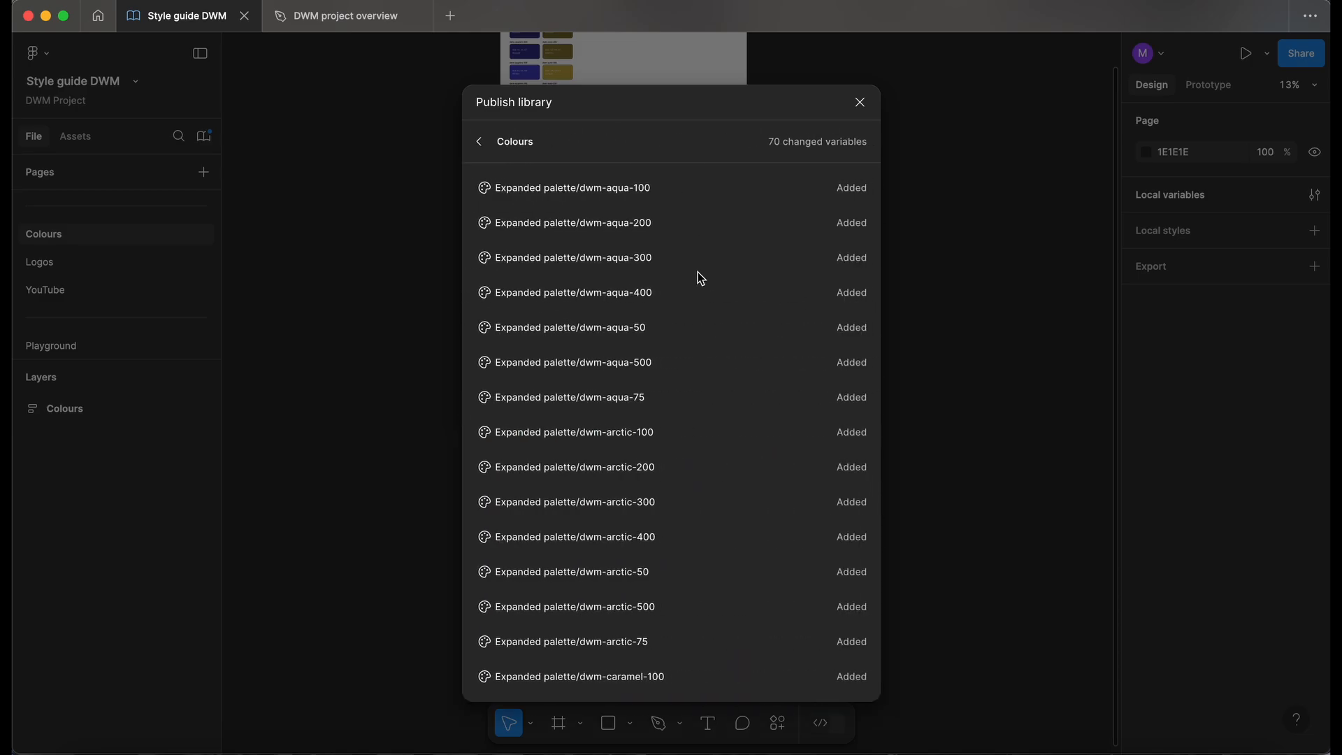
scroll(697, 276, "down", 20)
scroll(698, 277, "up", 20)
left_click(479, 142)
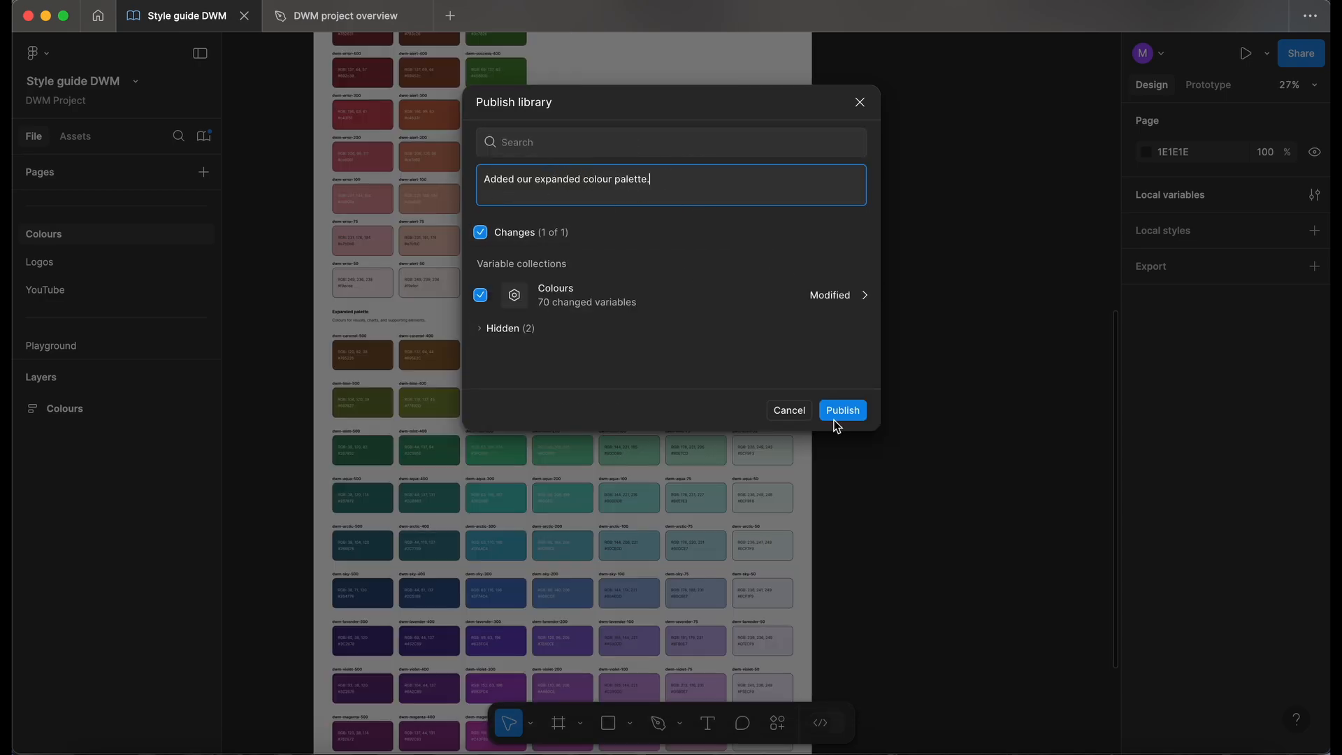
- Publish the library changes with the description "Added our expanded colour palette."
left_click(857, 411)
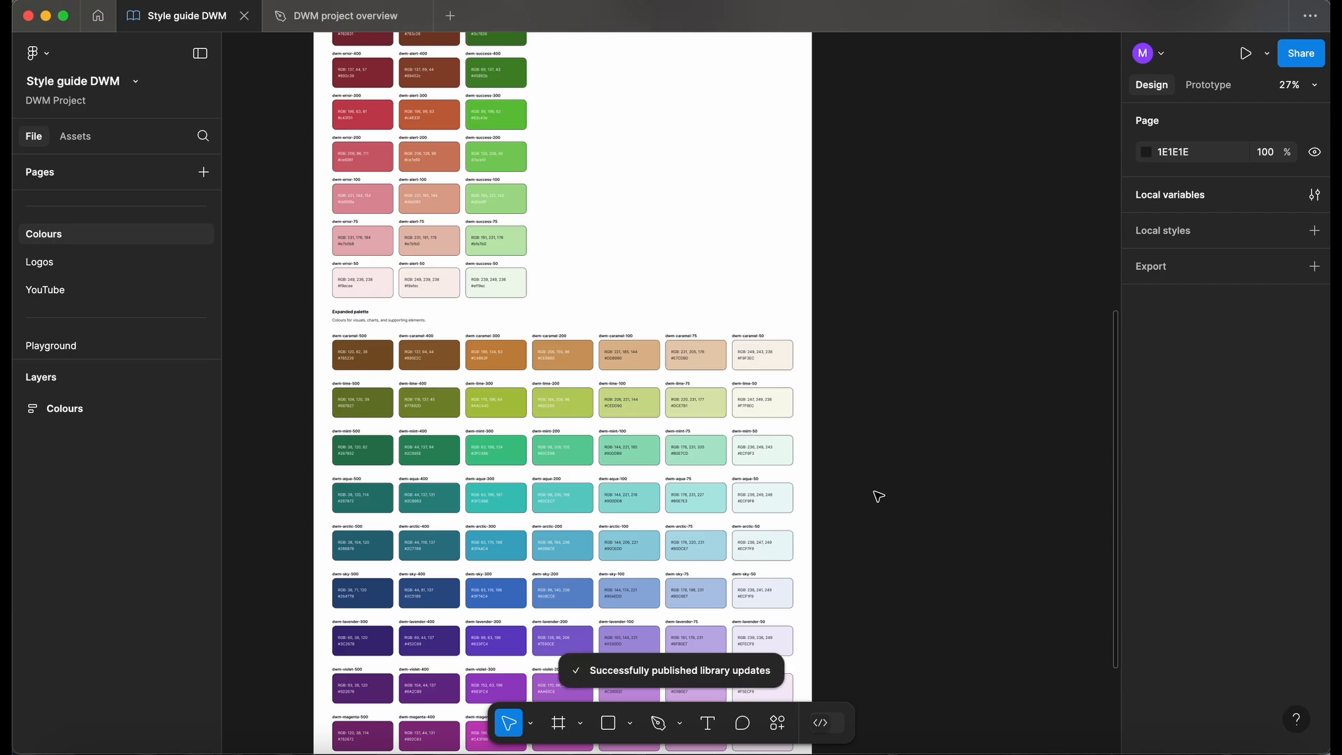
scroll(878, 497, "down", 5)
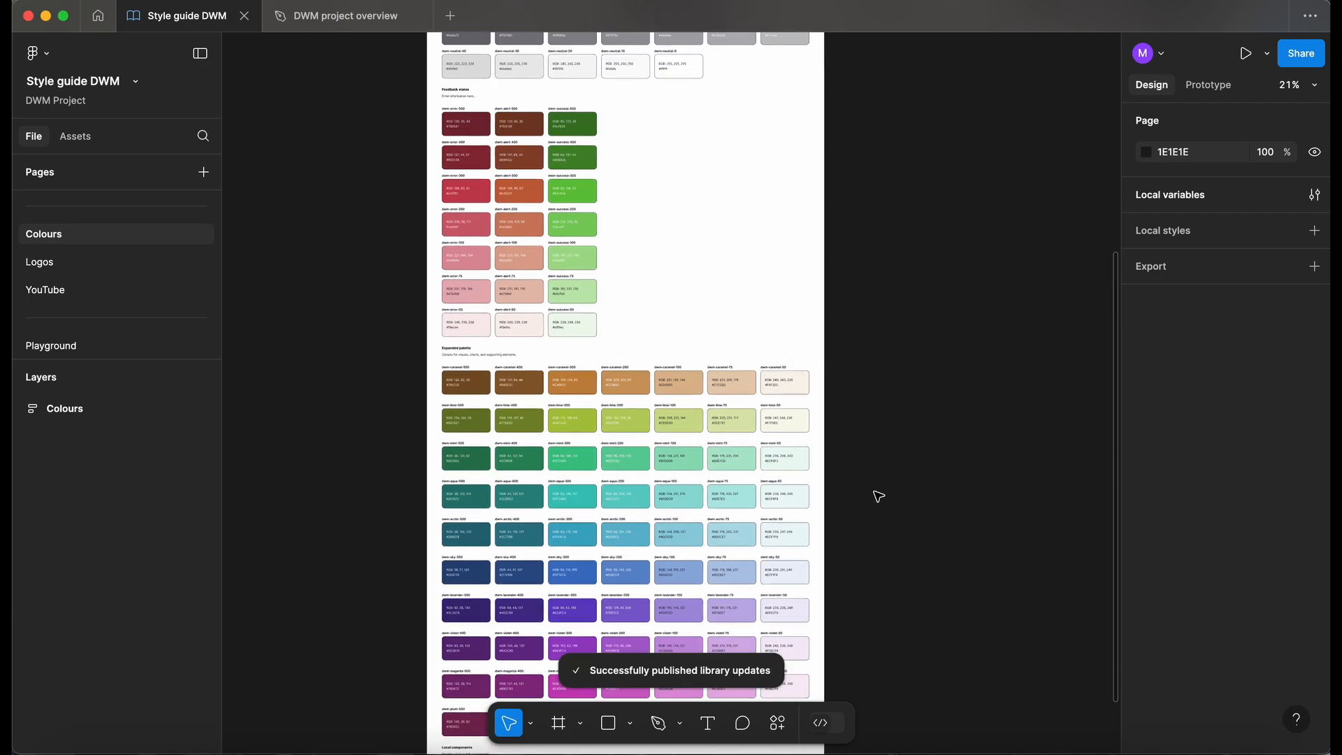
scroll(878, 496, "up", 1)
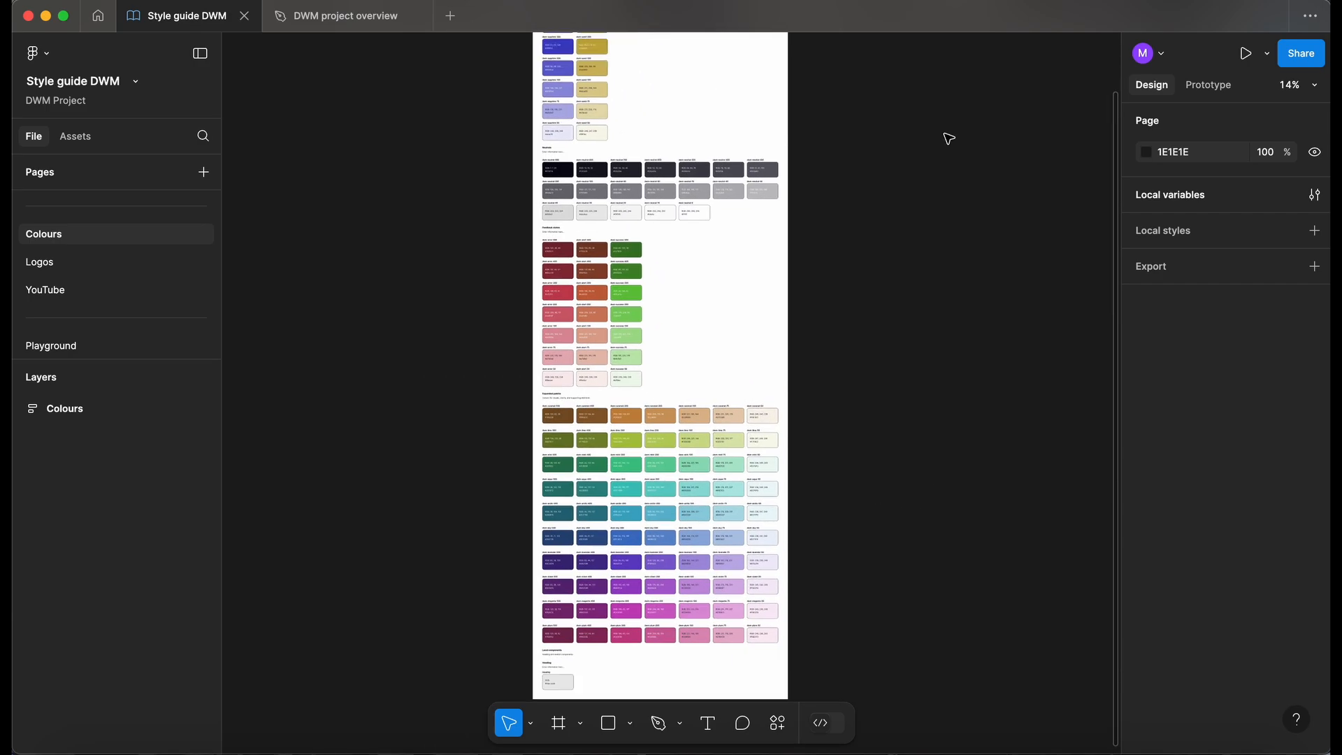